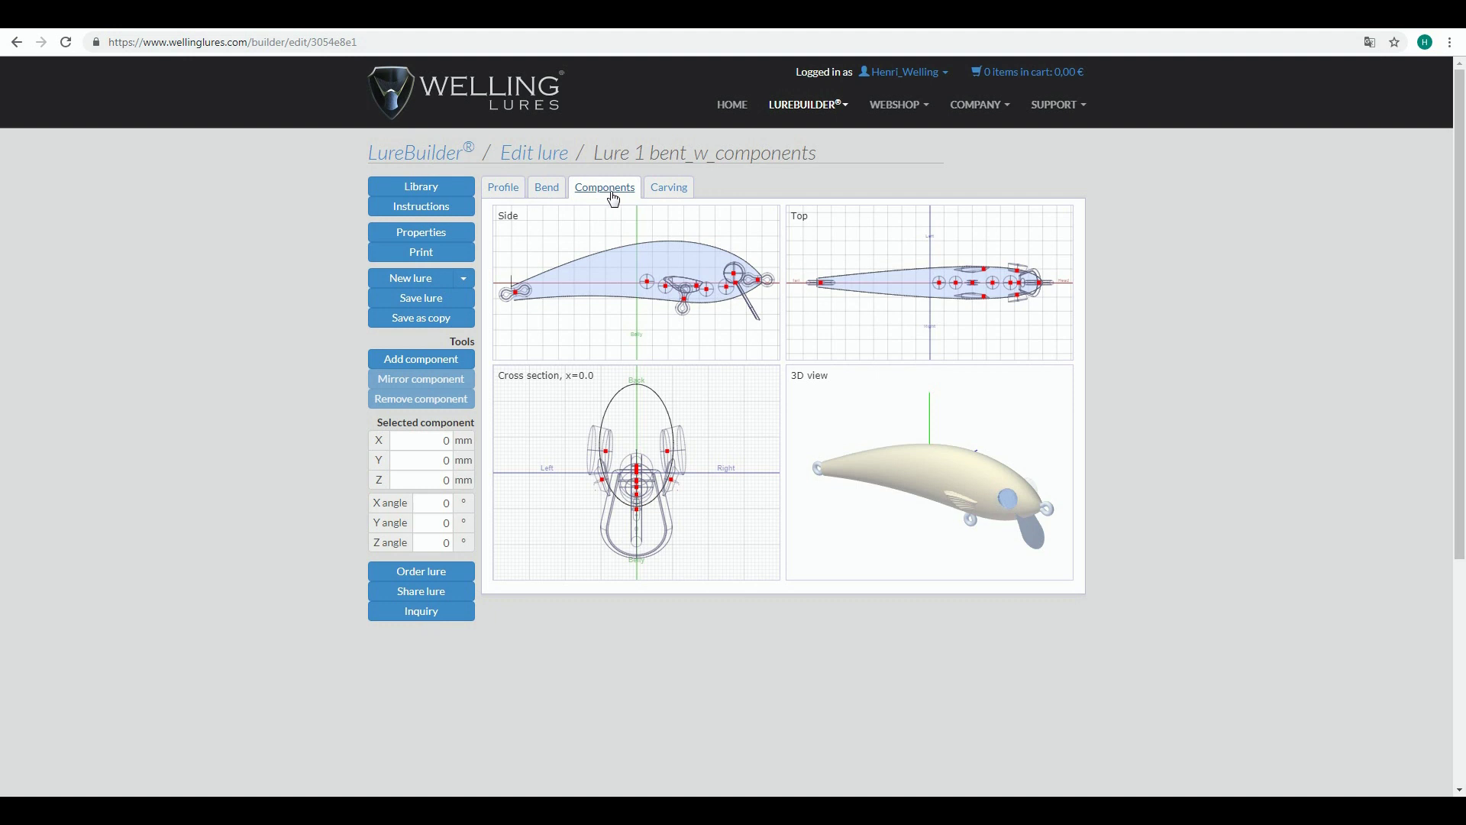
Switch to the Carving tab and bring up the Add Texture library
left_click(677, 197)
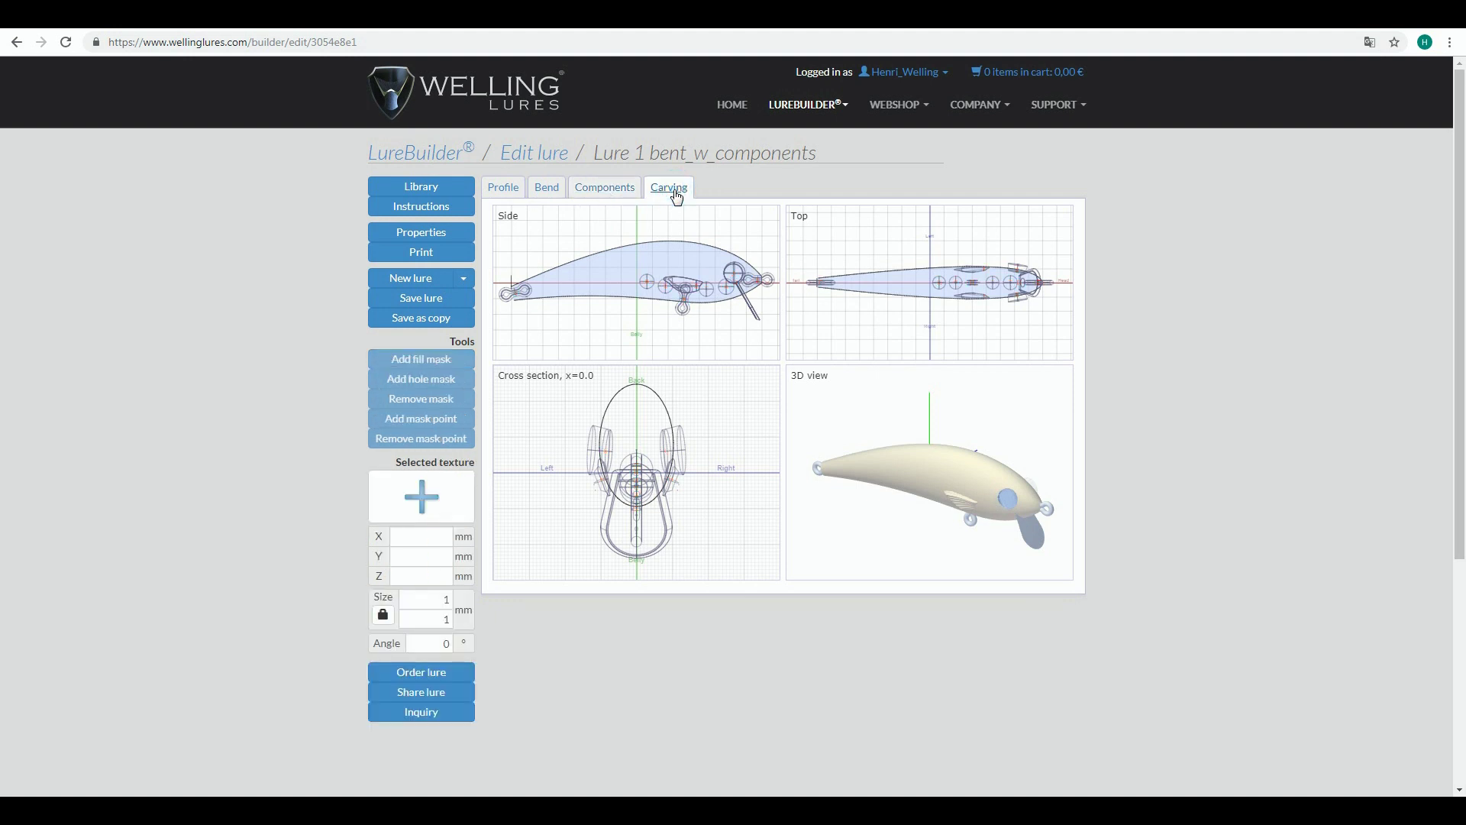
left_click(424, 502)
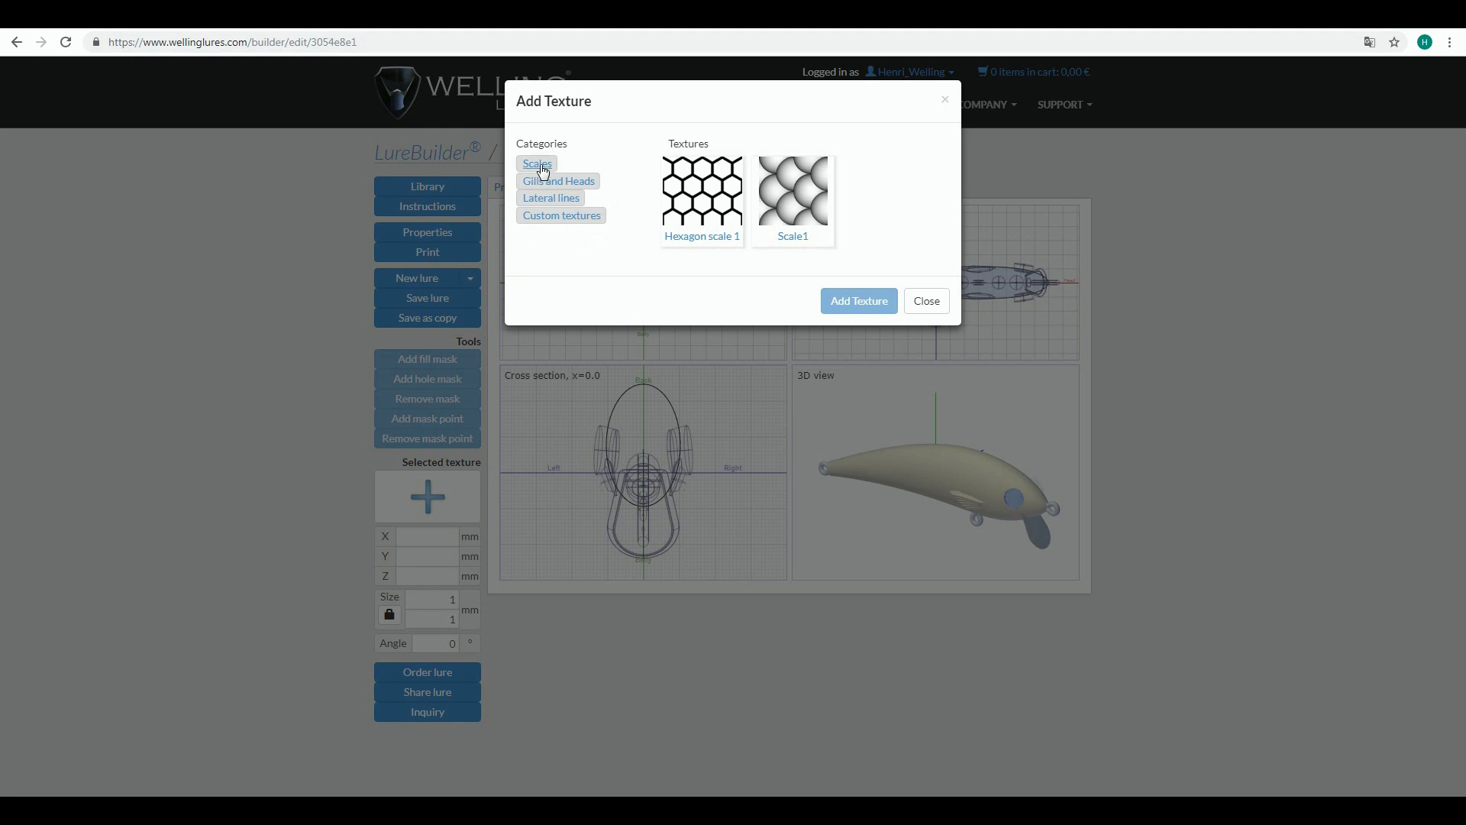
Add the Scale1 texture from the Scales category to the lure, at 12.0 mm size
left_click(574, 188)
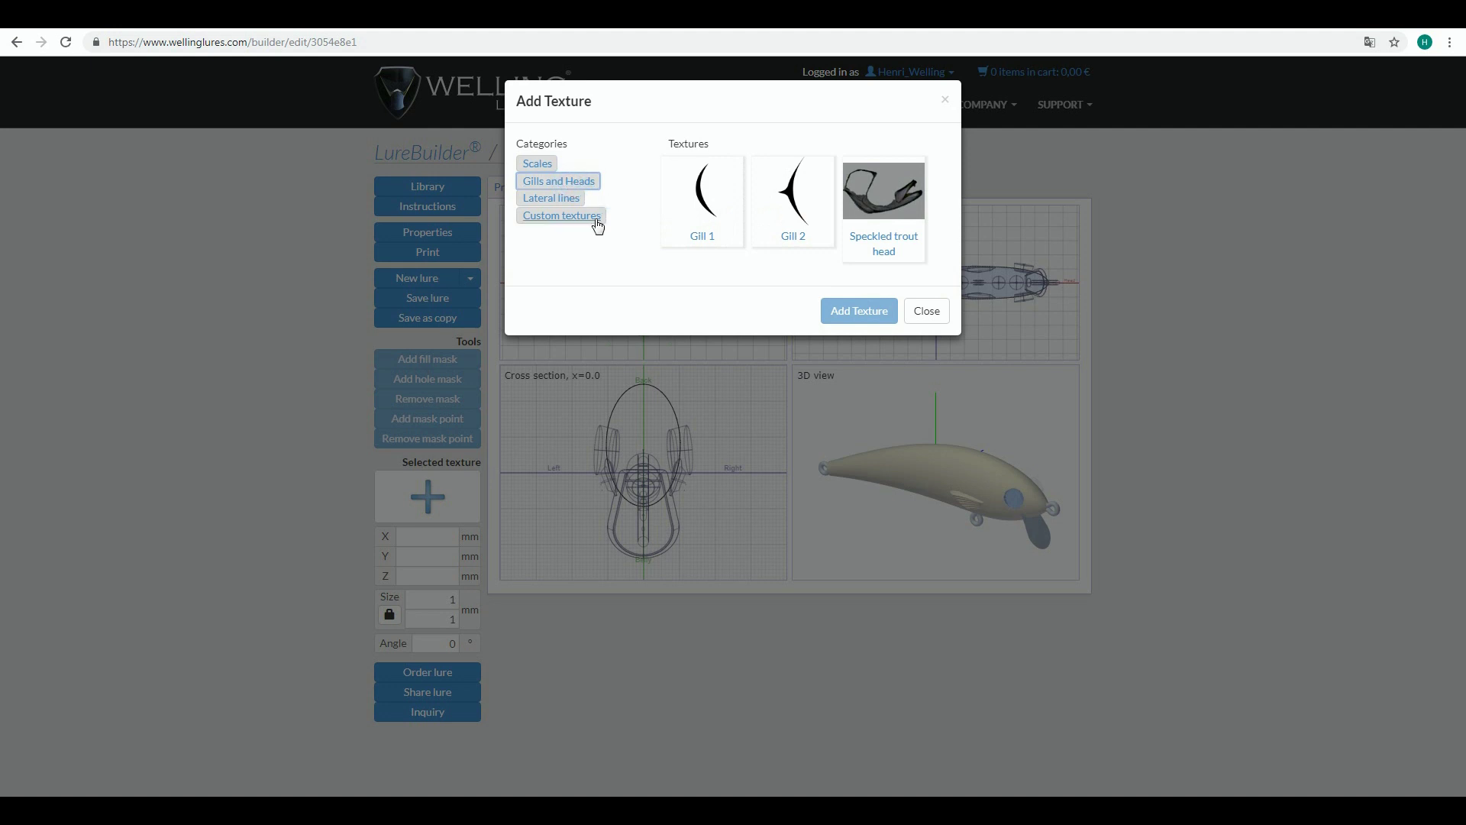
left_click(554, 201)
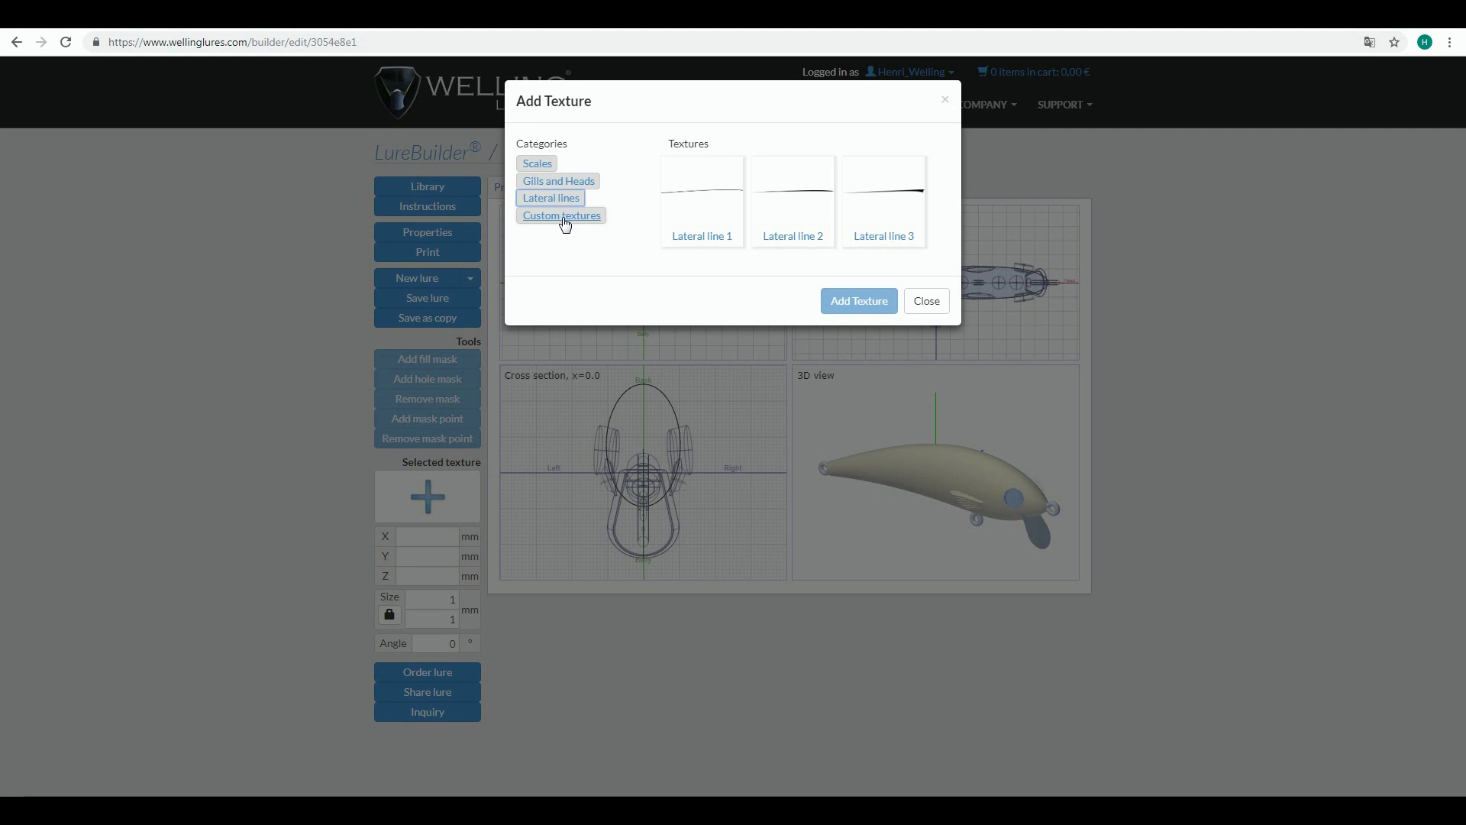
left_click(538, 163)
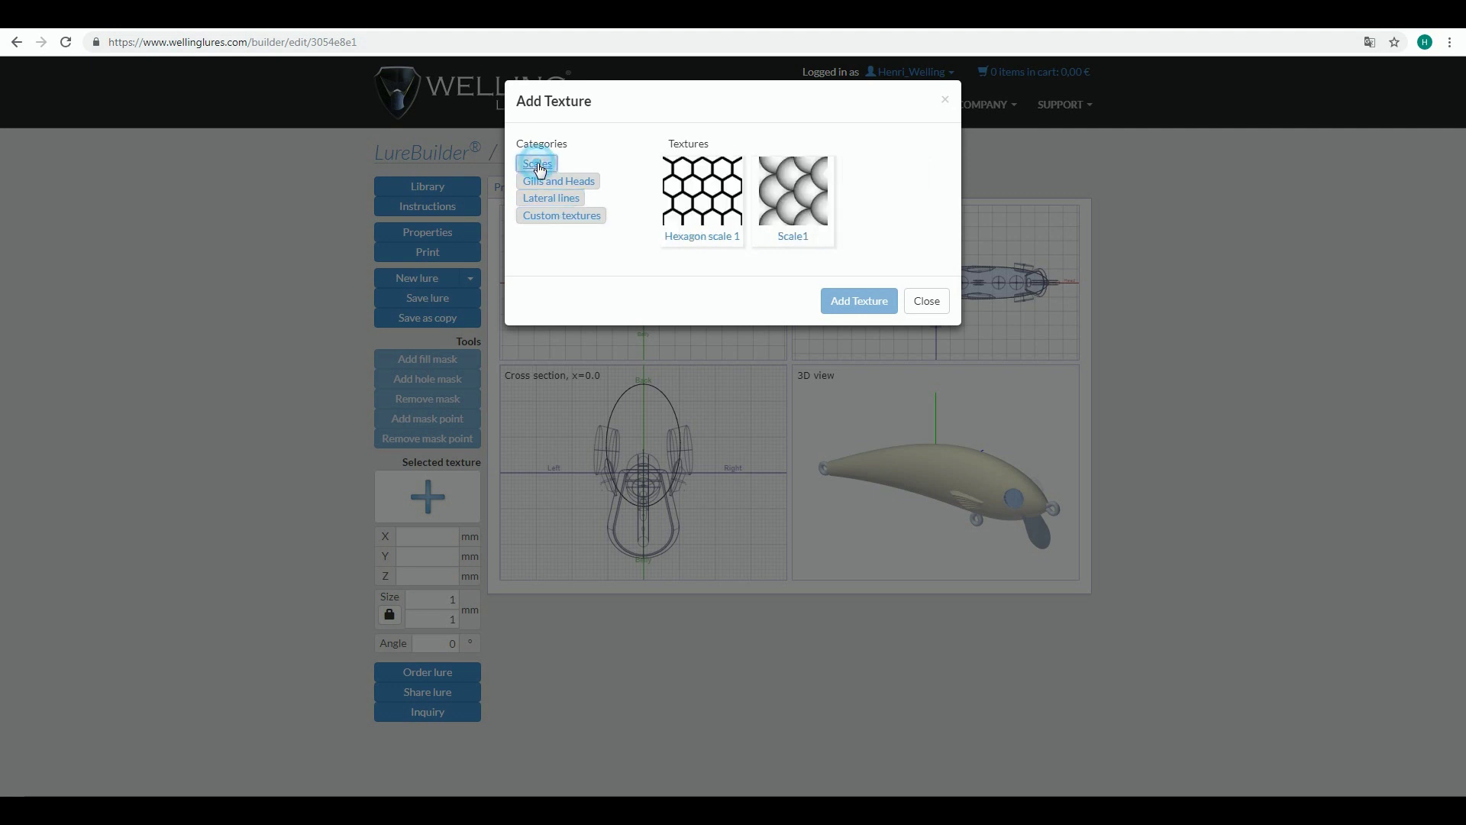
left_click(797, 208)
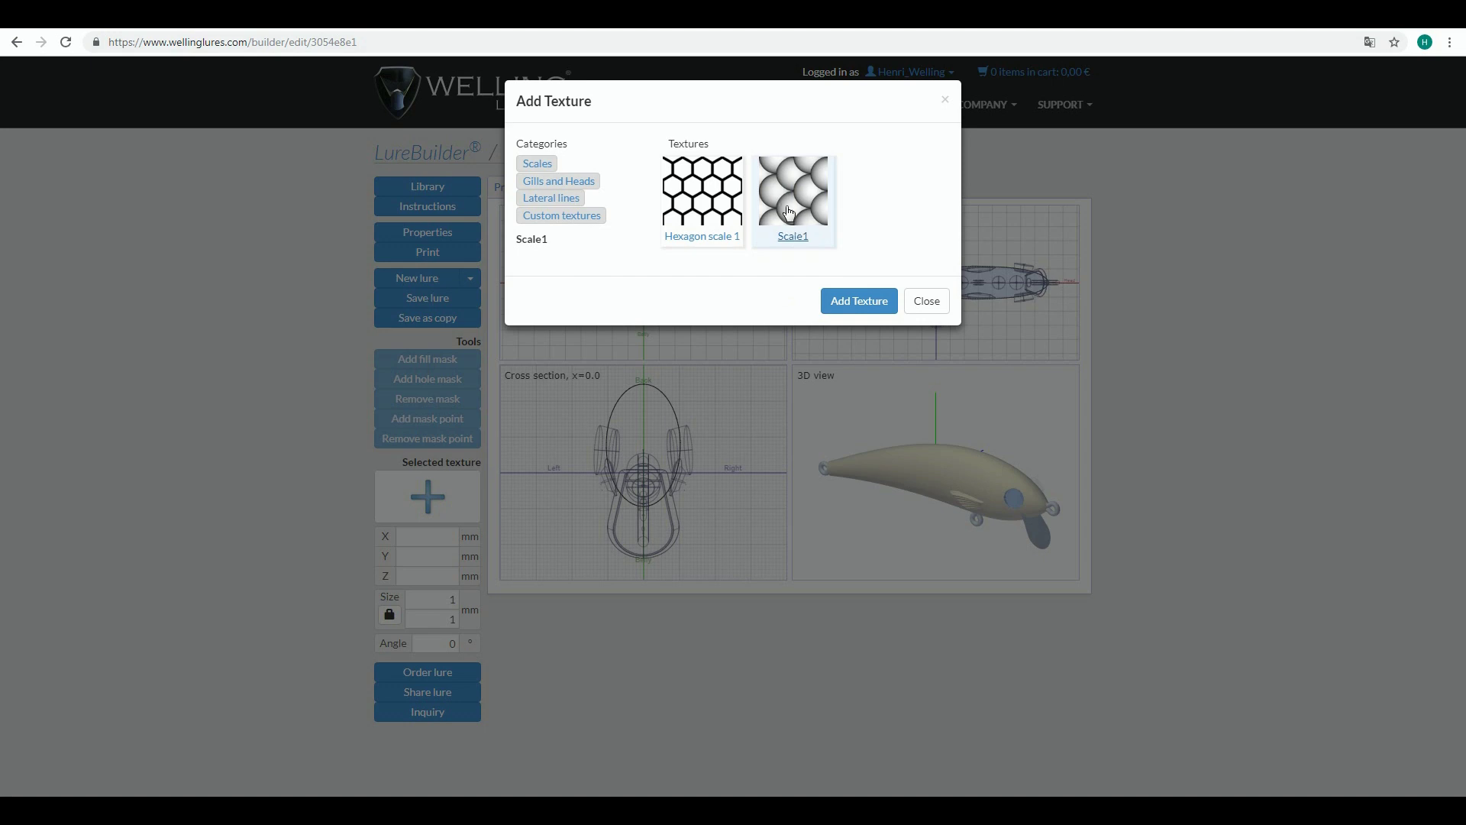
left_click(847, 303)
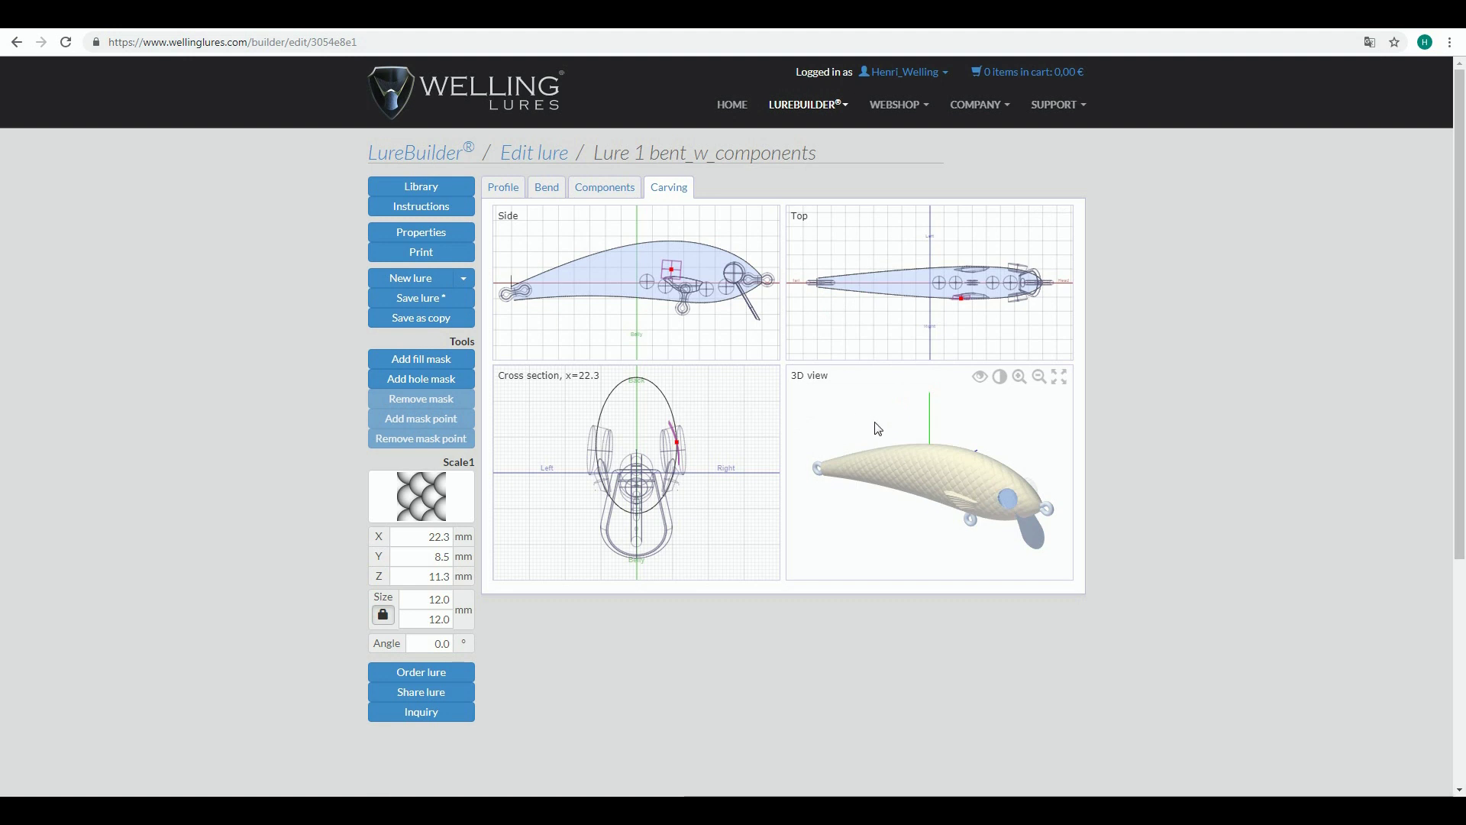
Zoom and orbit the 3D preview to inspect the Scale1 pattern over the lure body
scroll(992, 510, "up", 5)
scroll(991, 510, "up", 2)
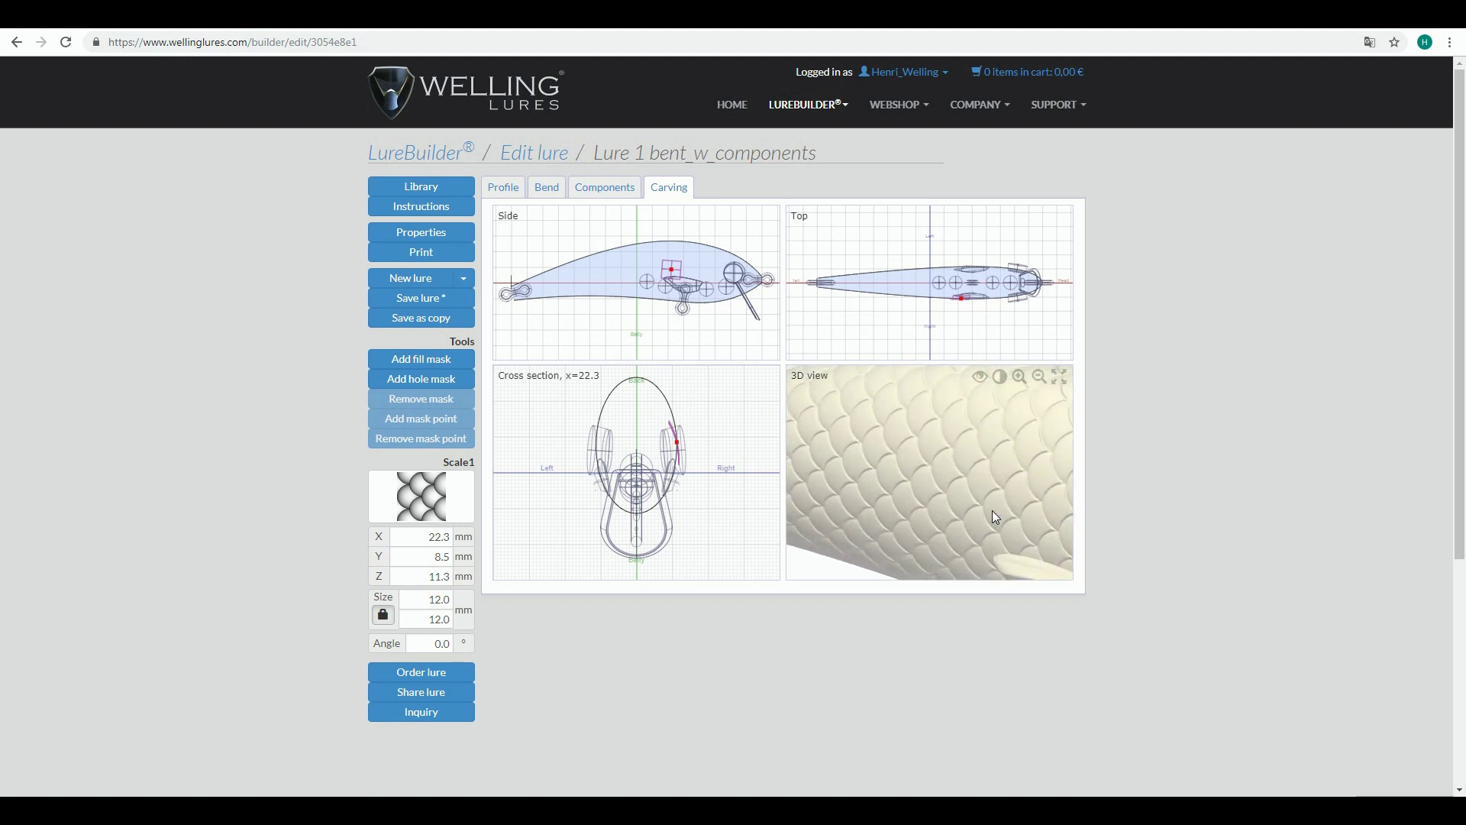
left_click_drag(992, 510, 883, 486)
scroll(969, 499, "down", 4)
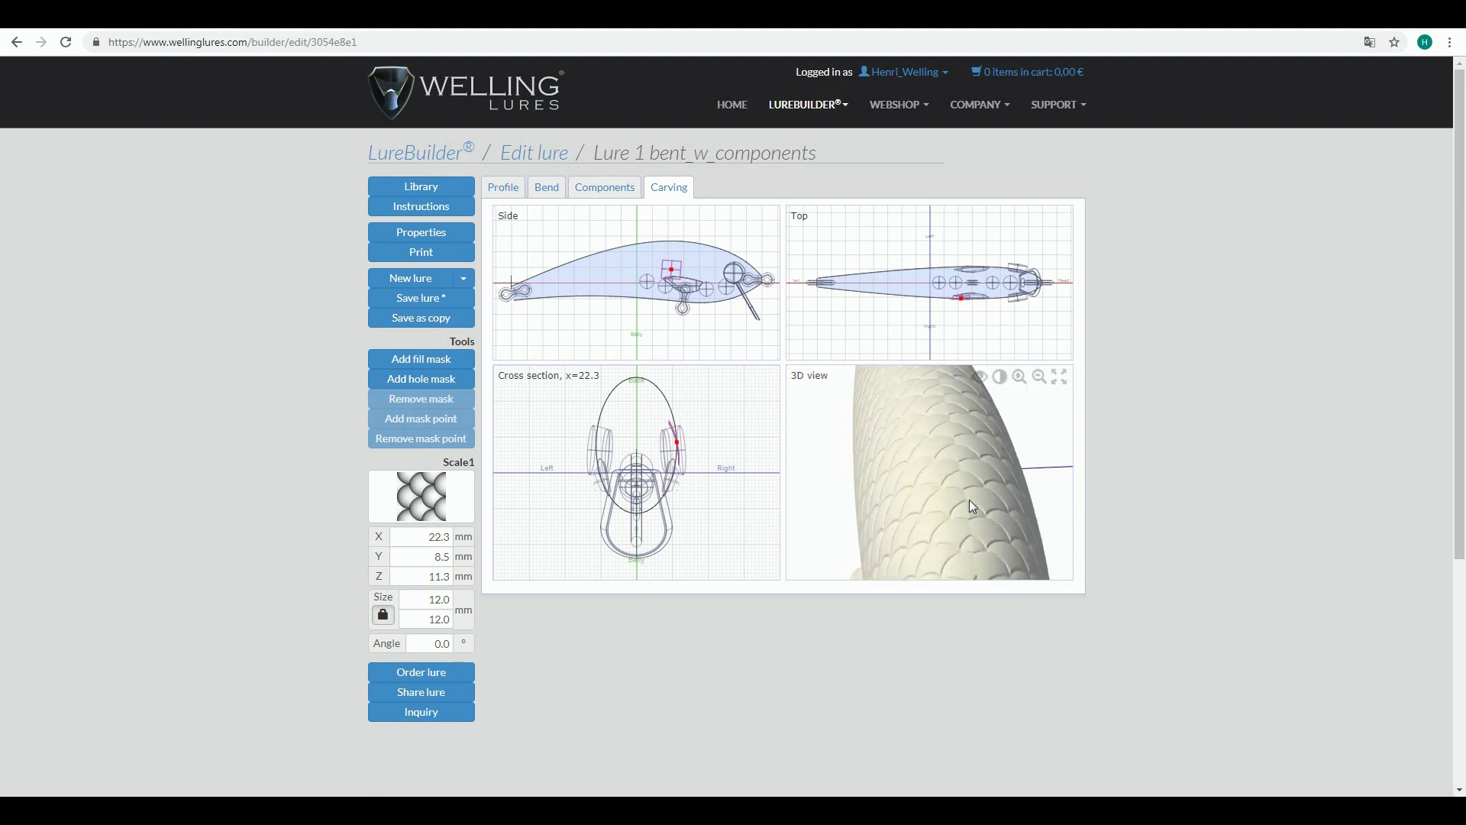
scroll(982, 482, "down", 2)
mouse_move(982, 483)
left_mouse_down()
mouse_move(1006, 466)
mouse_move(977, 482)
left_mouse_up()
scroll(958, 487, "up", 3)
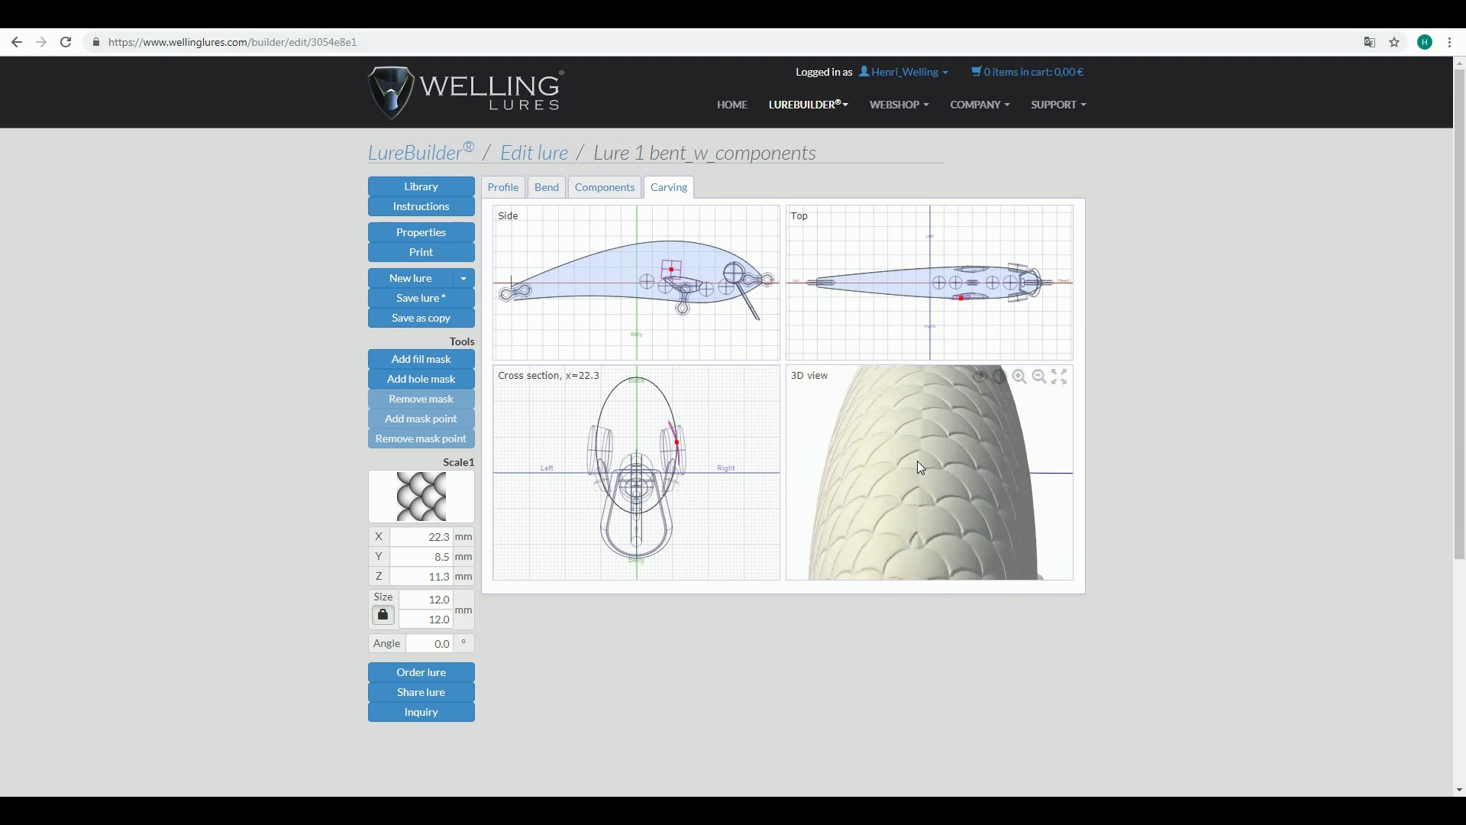
scroll(918, 461, "up", 4)
left_click_drag(909, 461, 991, 483)
scroll(881, 475, "down", 5)
scroll(987, 490, "down", 5)
scroll(989, 481, "up", 3)
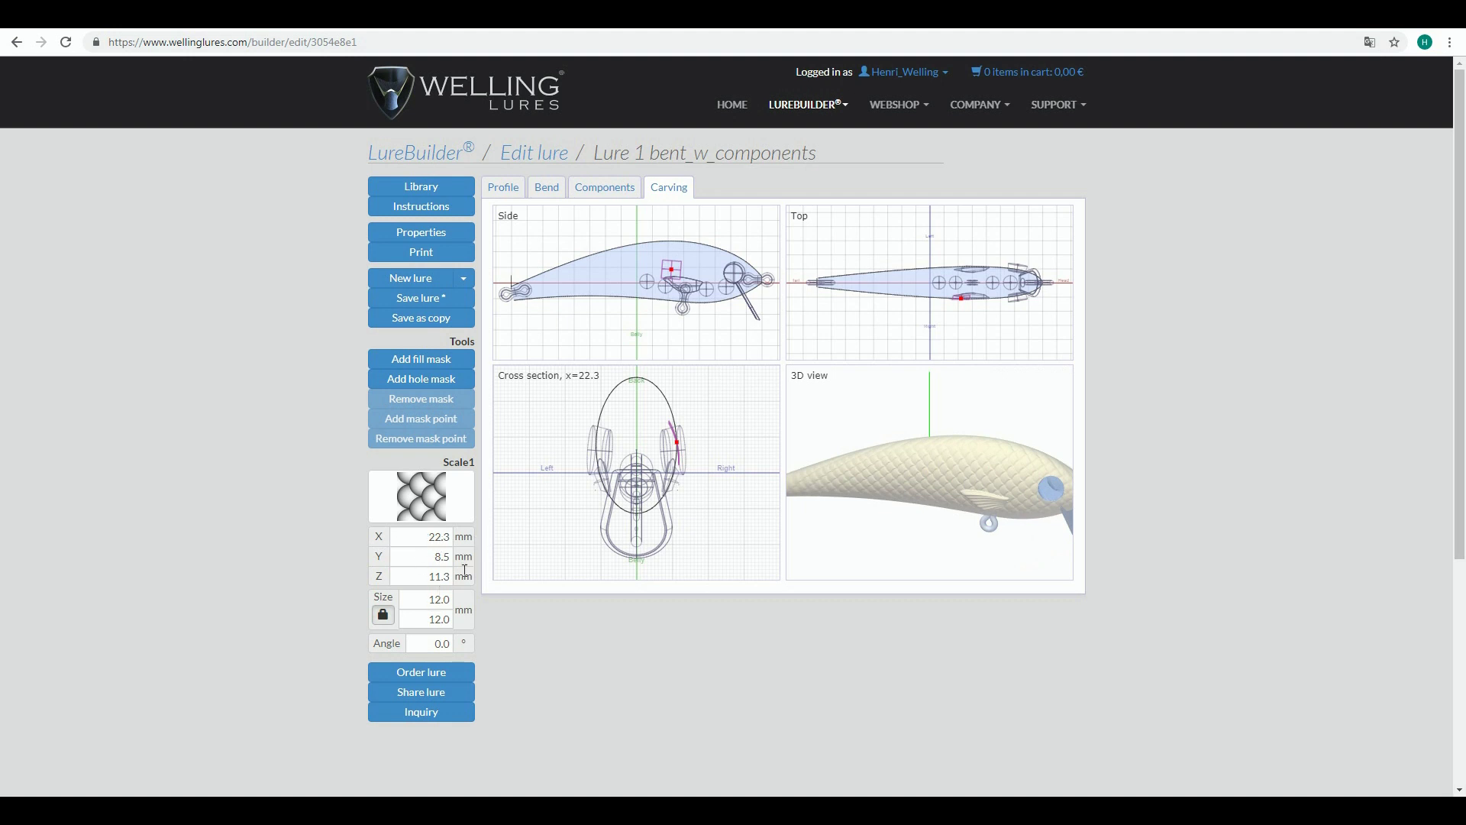
Move the Scale1 texture to X 11.0, Y 8.7, Z 10.9 mm at a -2° angle
mouse_move(672, 269)
left_mouse_down()
mouse_move(686, 272)
mouse_move(657, 272)
mouse_move(692, 282)
mouse_move(667, 280)
left_mouse_up()
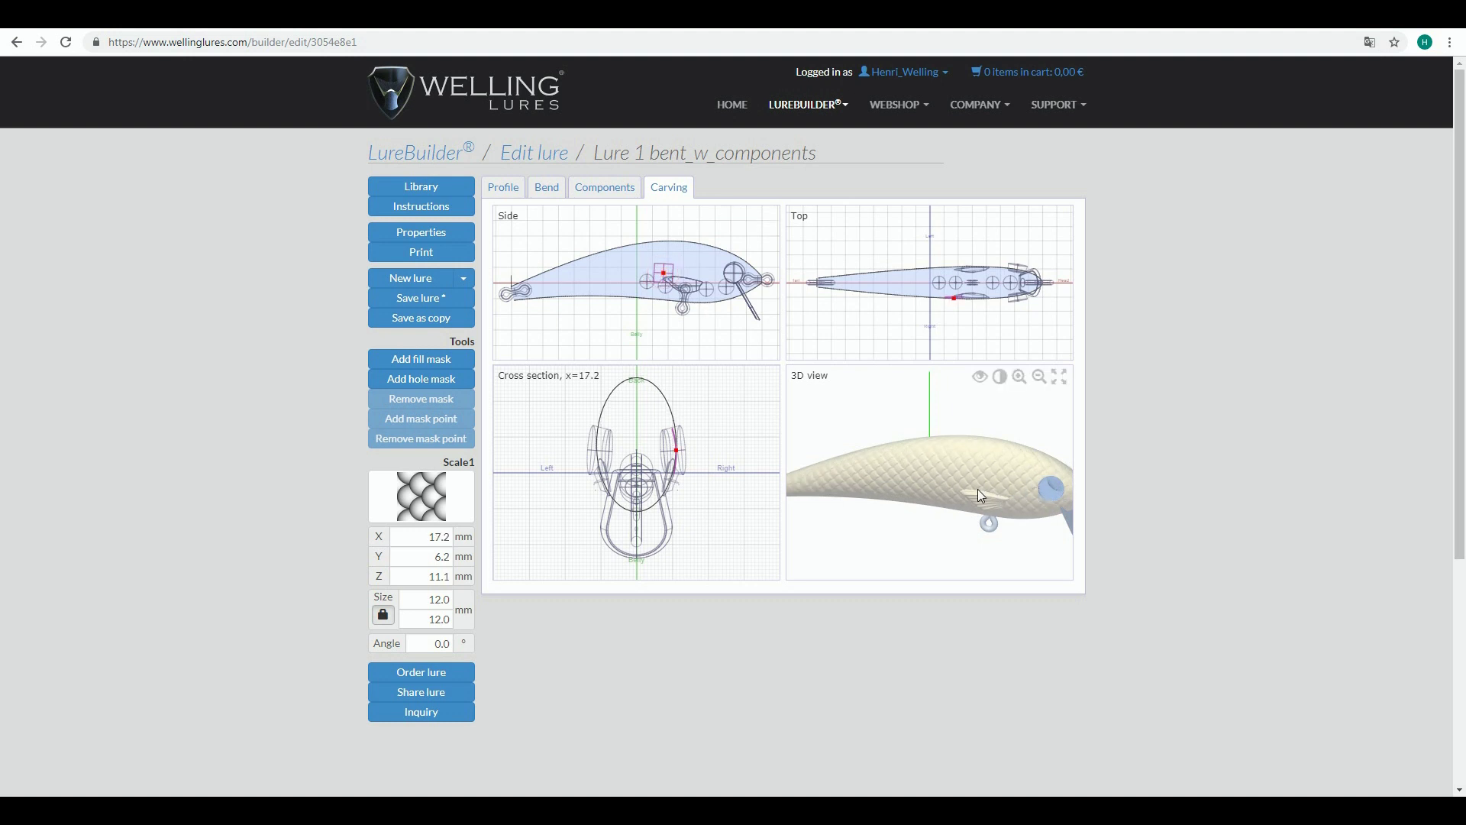
left_click_drag(665, 279, 656, 278)
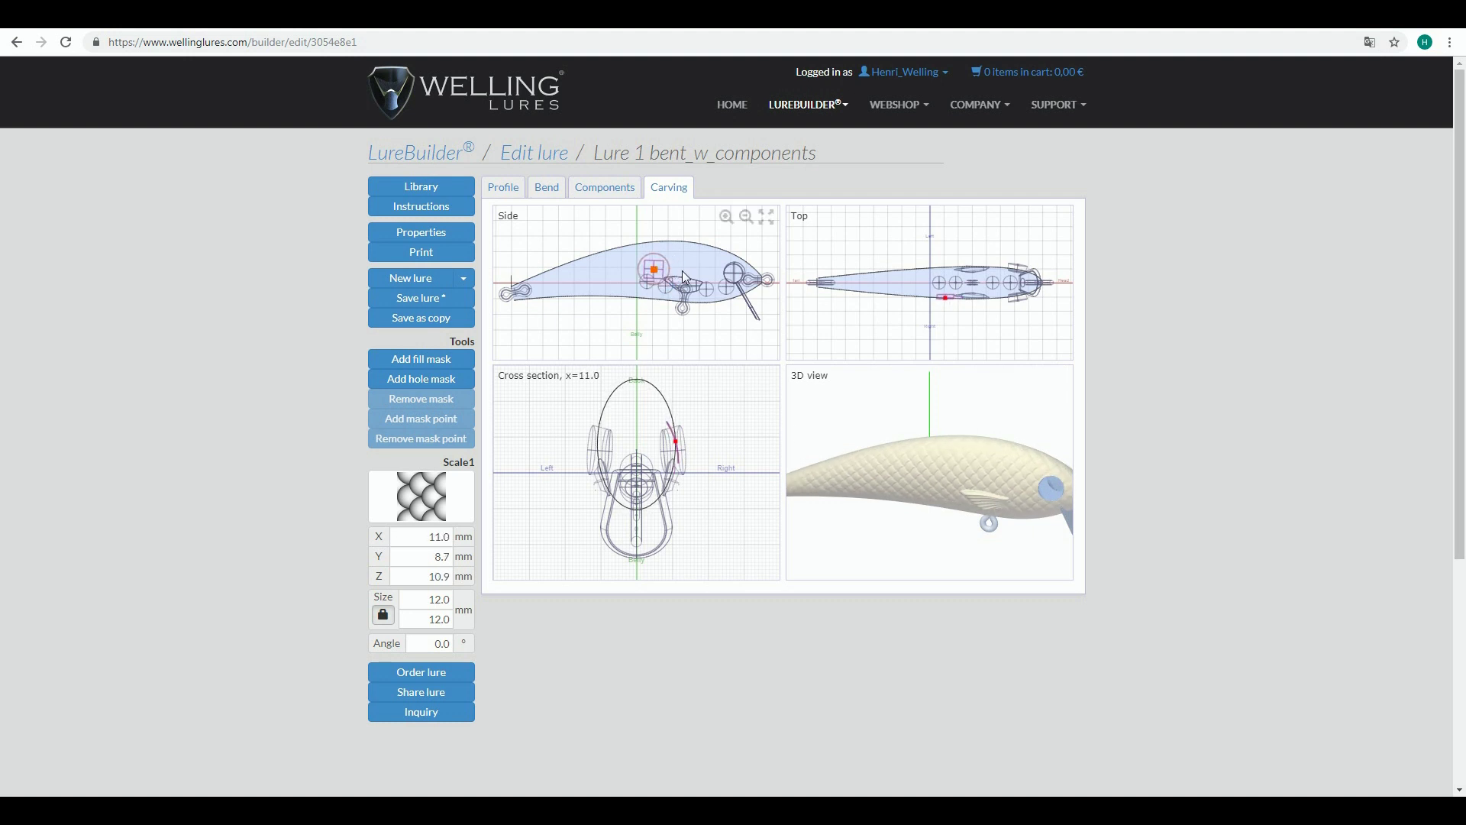
left_click_drag(669, 264, 671, 271)
left_click_drag(668, 263, 669, 265)
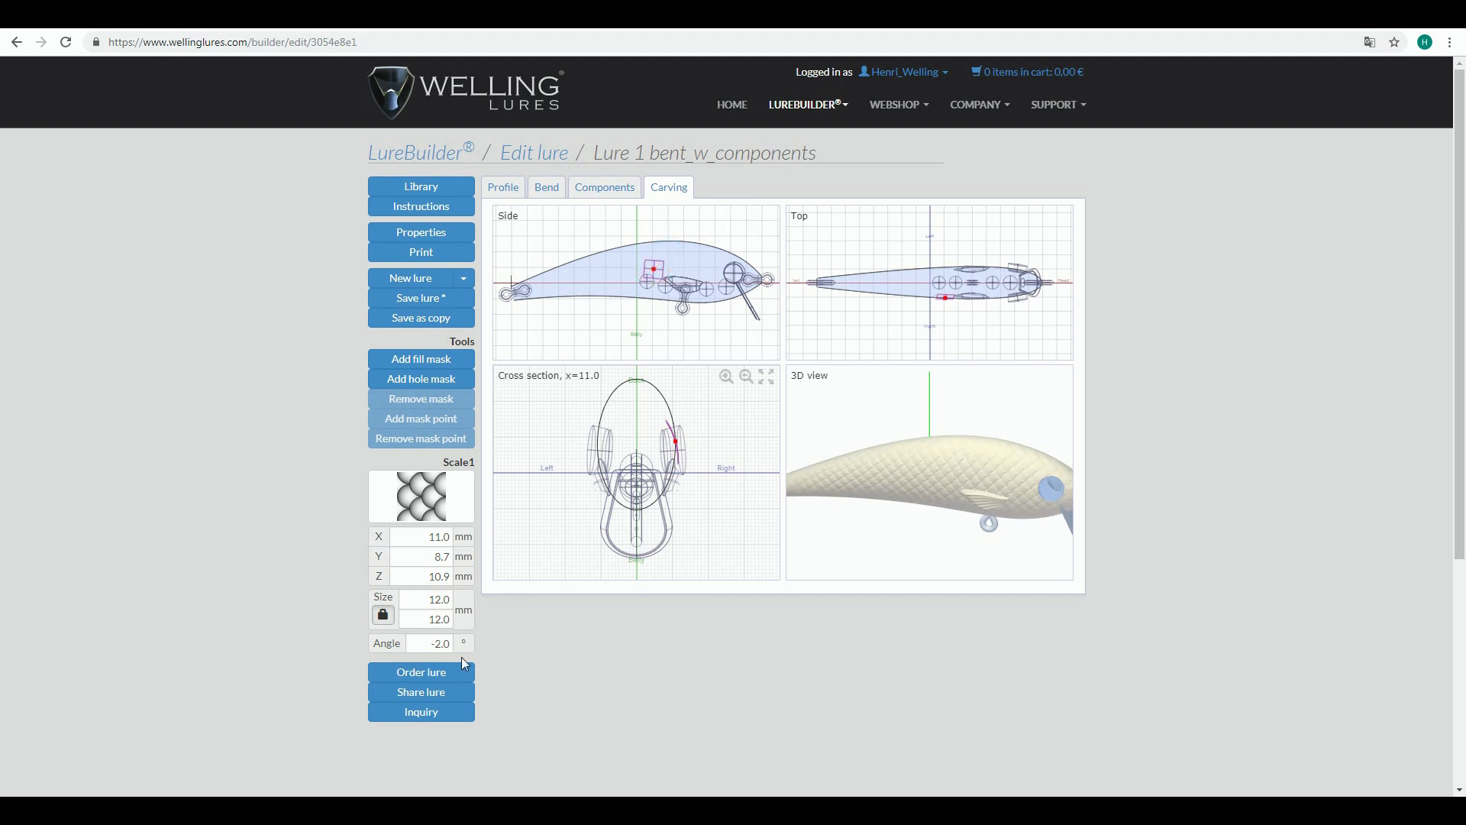
left_click(430, 650)
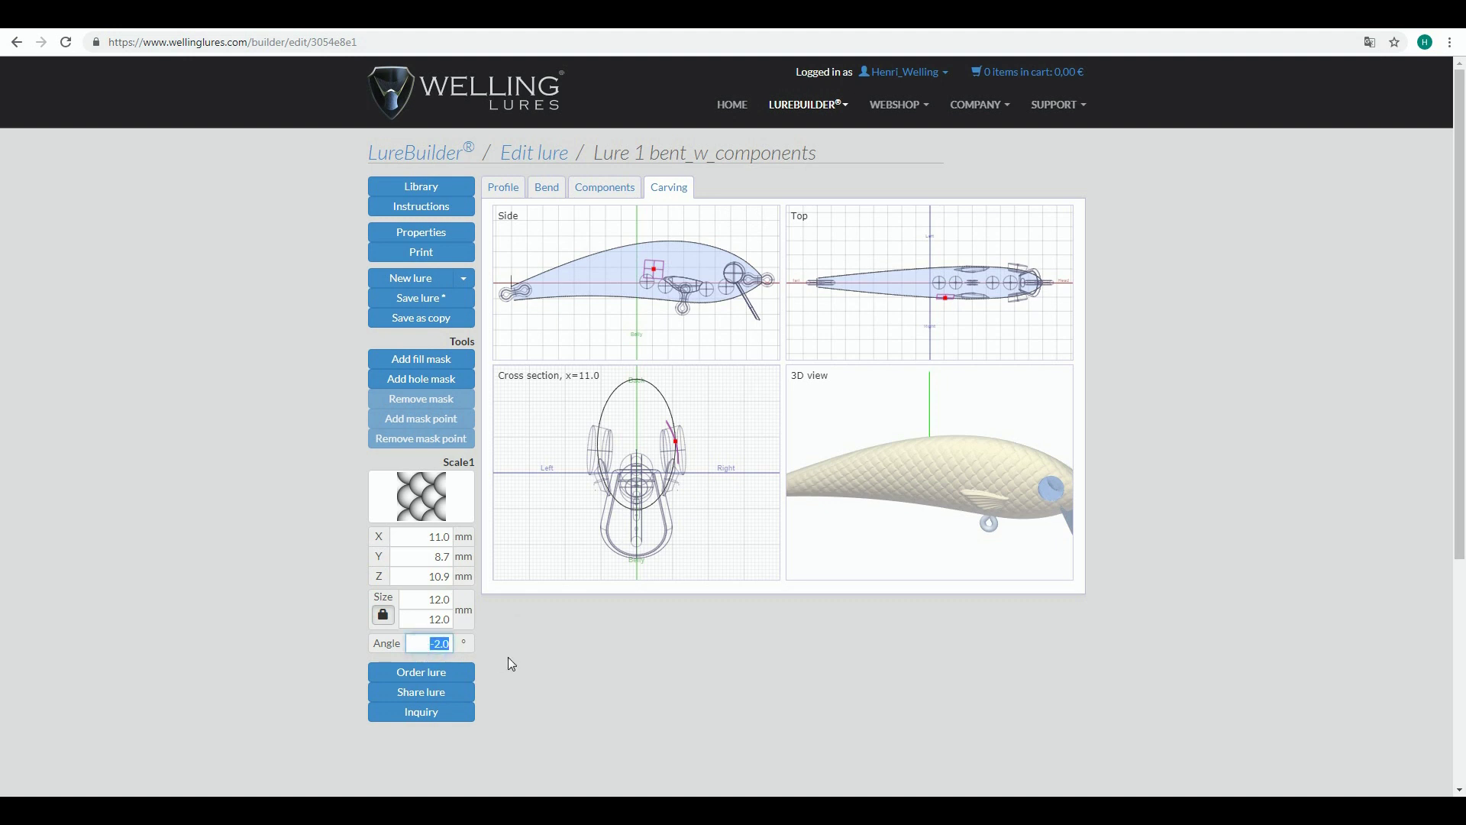
type("0")
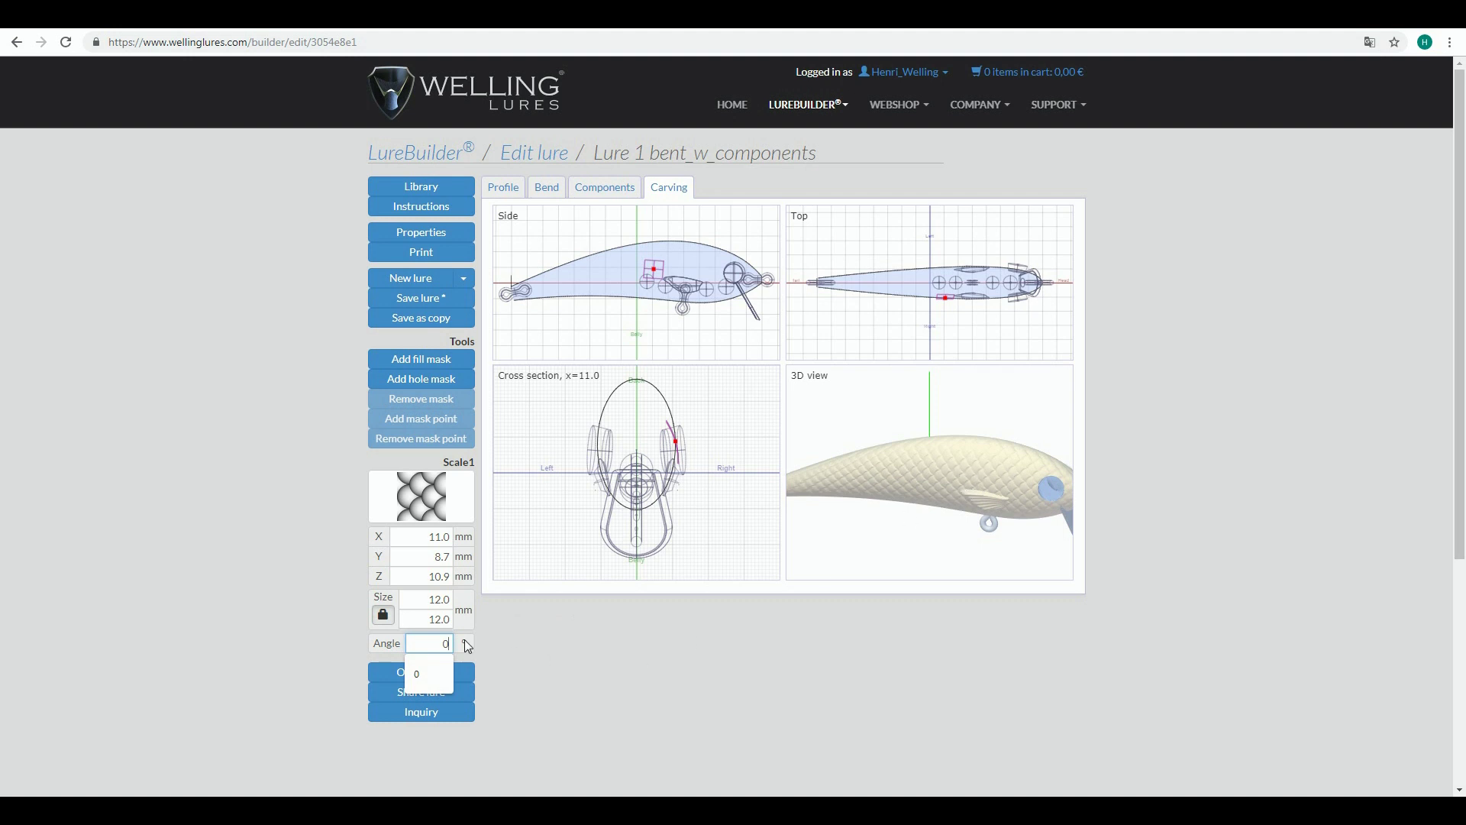
Resize the scale texture to 15.0 × 20.0 mm
left_click(429, 599)
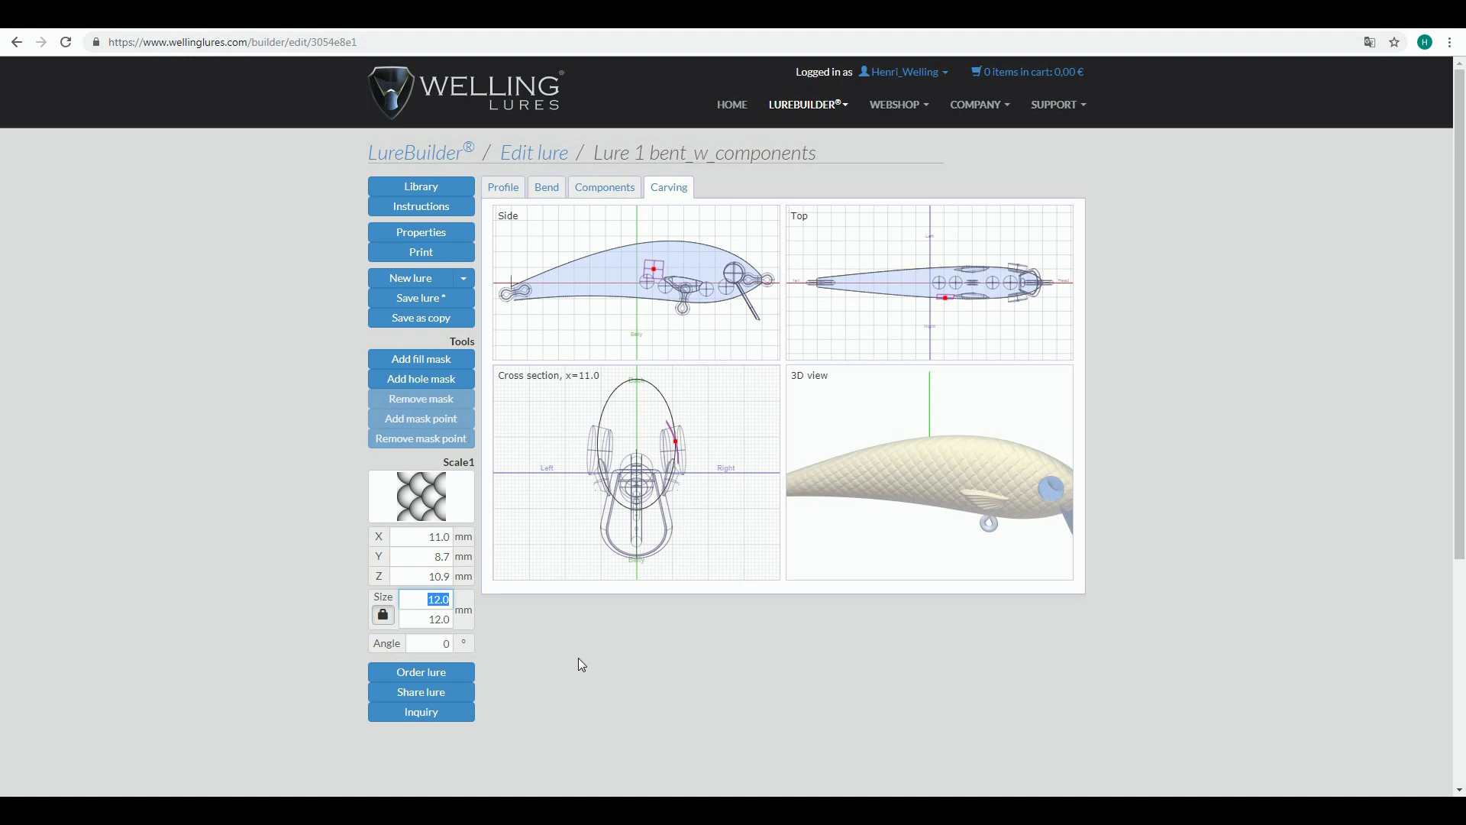
type("15.0")
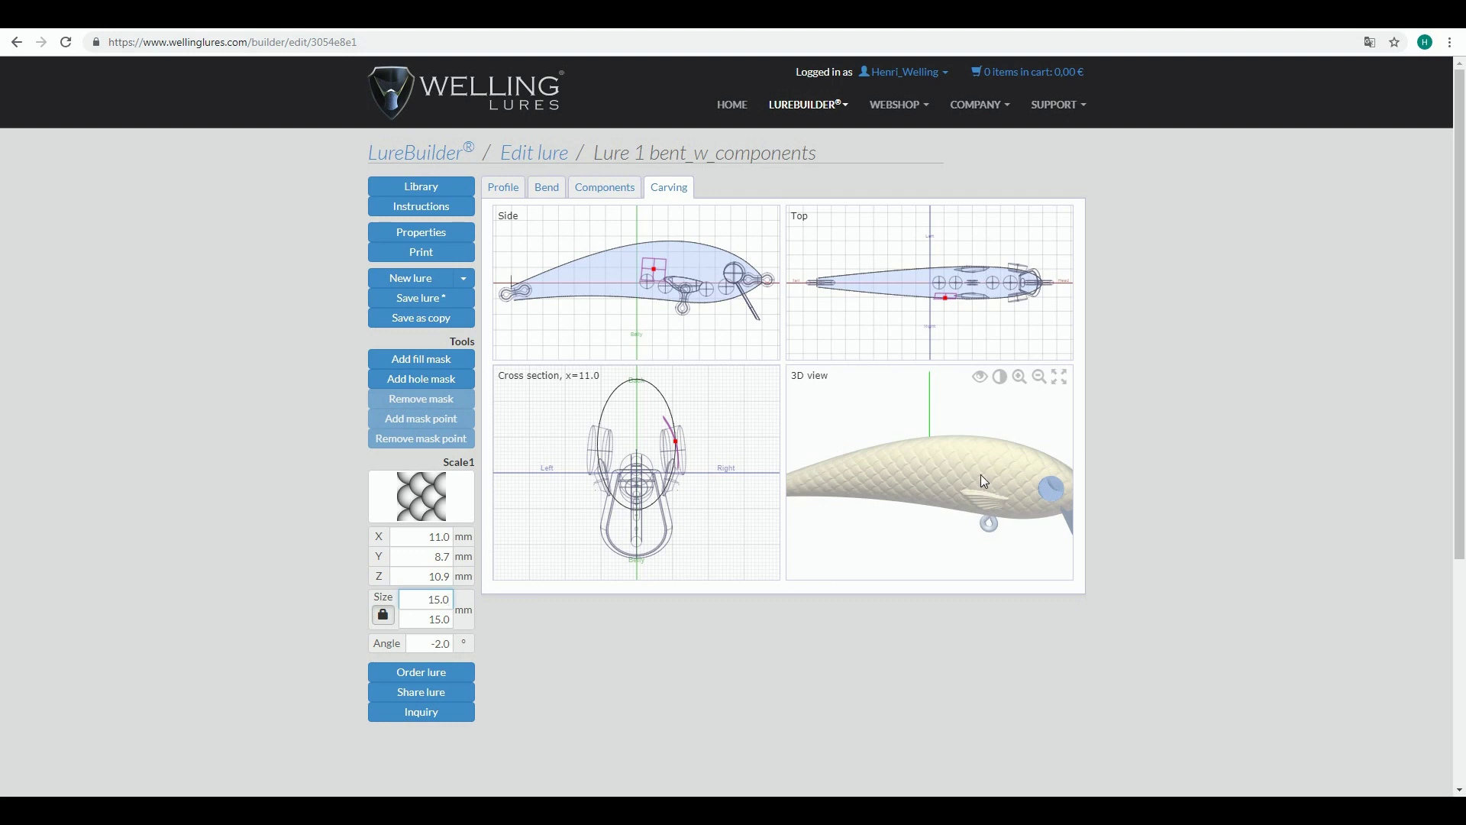
left_click(425, 619)
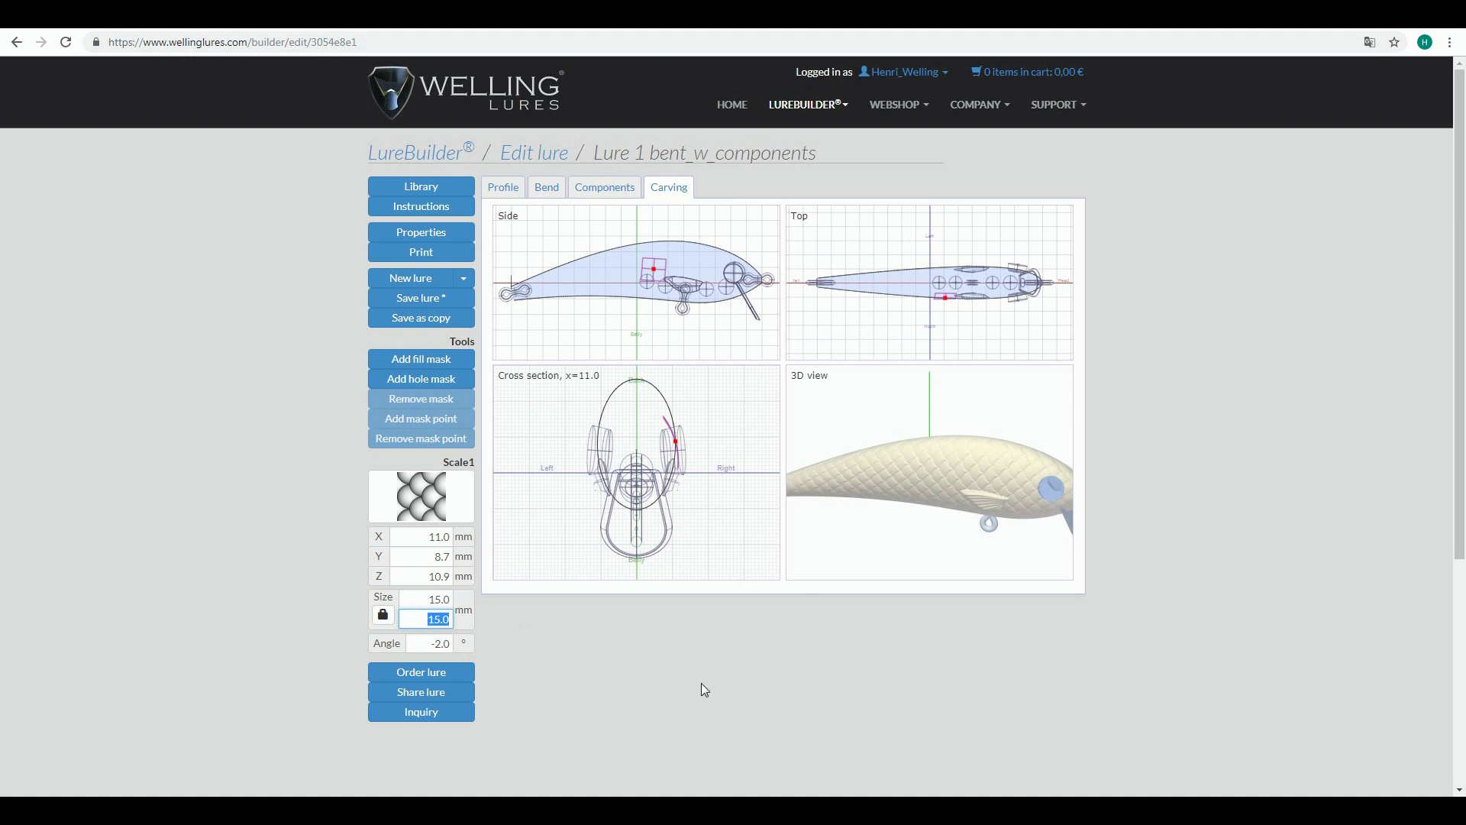
type("10.0")
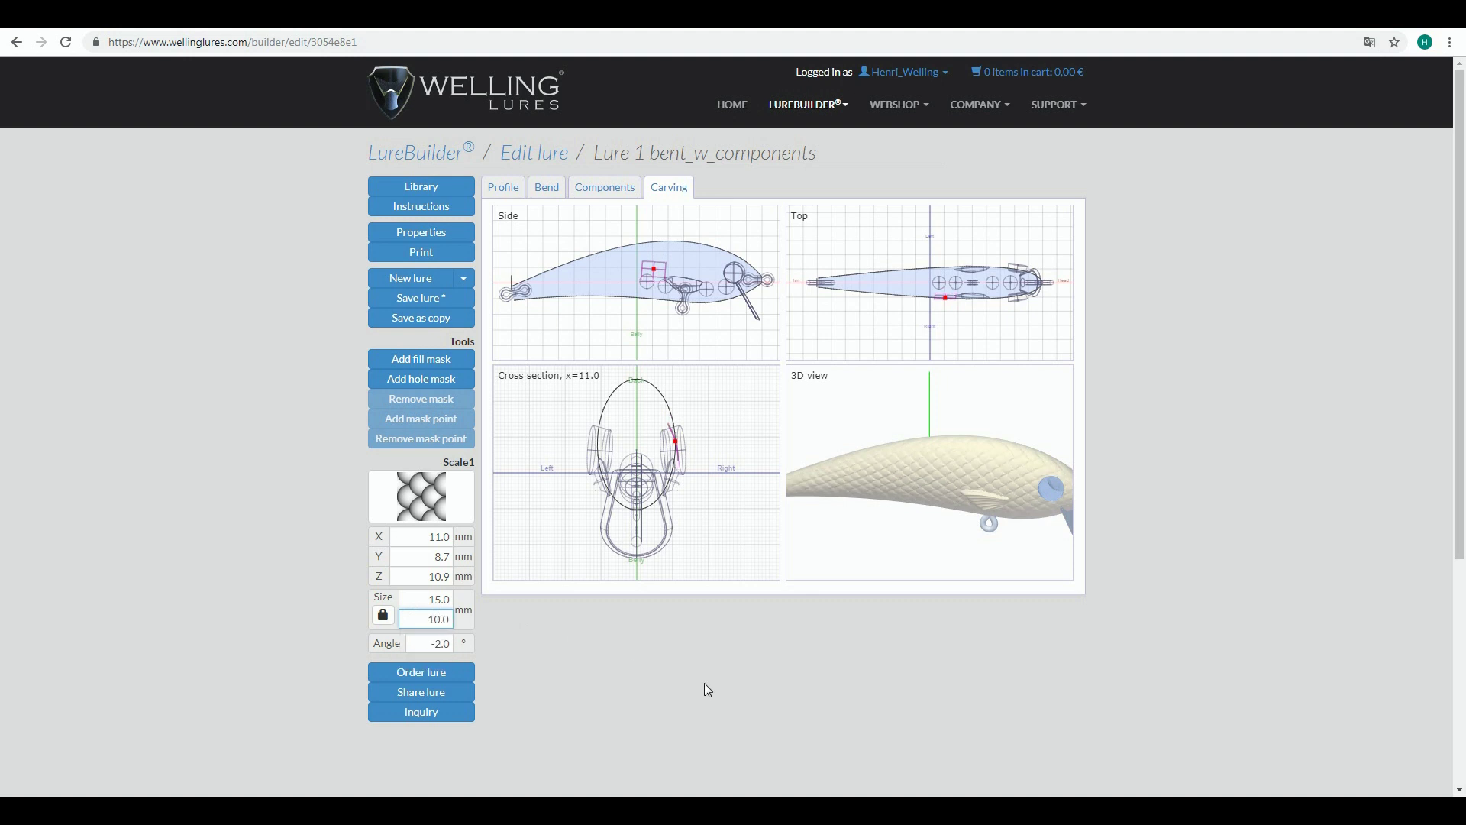
left_click(425, 618)
type("20.0")
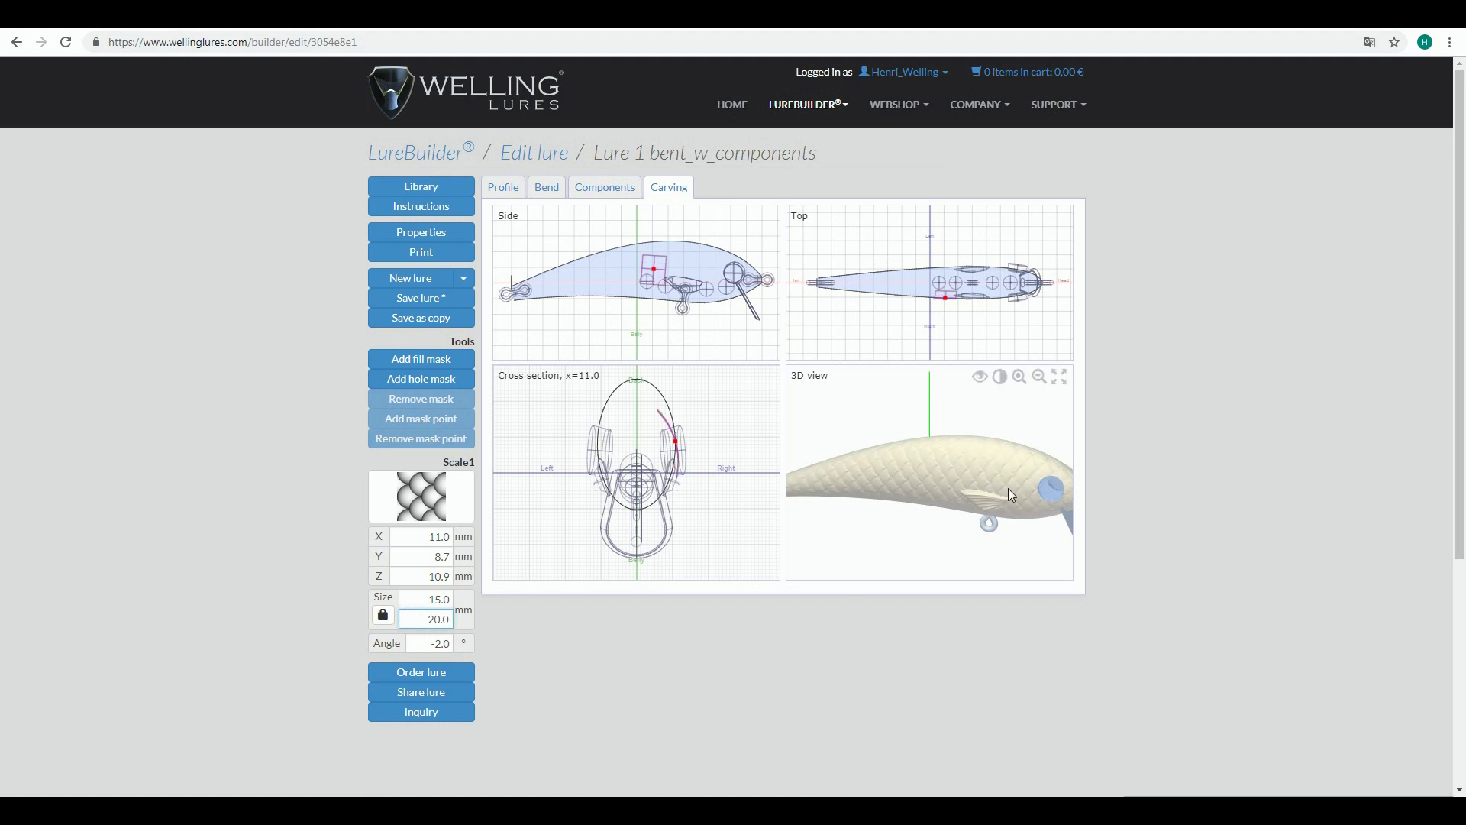
mouse_move(1008, 488)
left_mouse_down()
mouse_move(939, 527)
mouse_move(986, 497)
left_mouse_up()
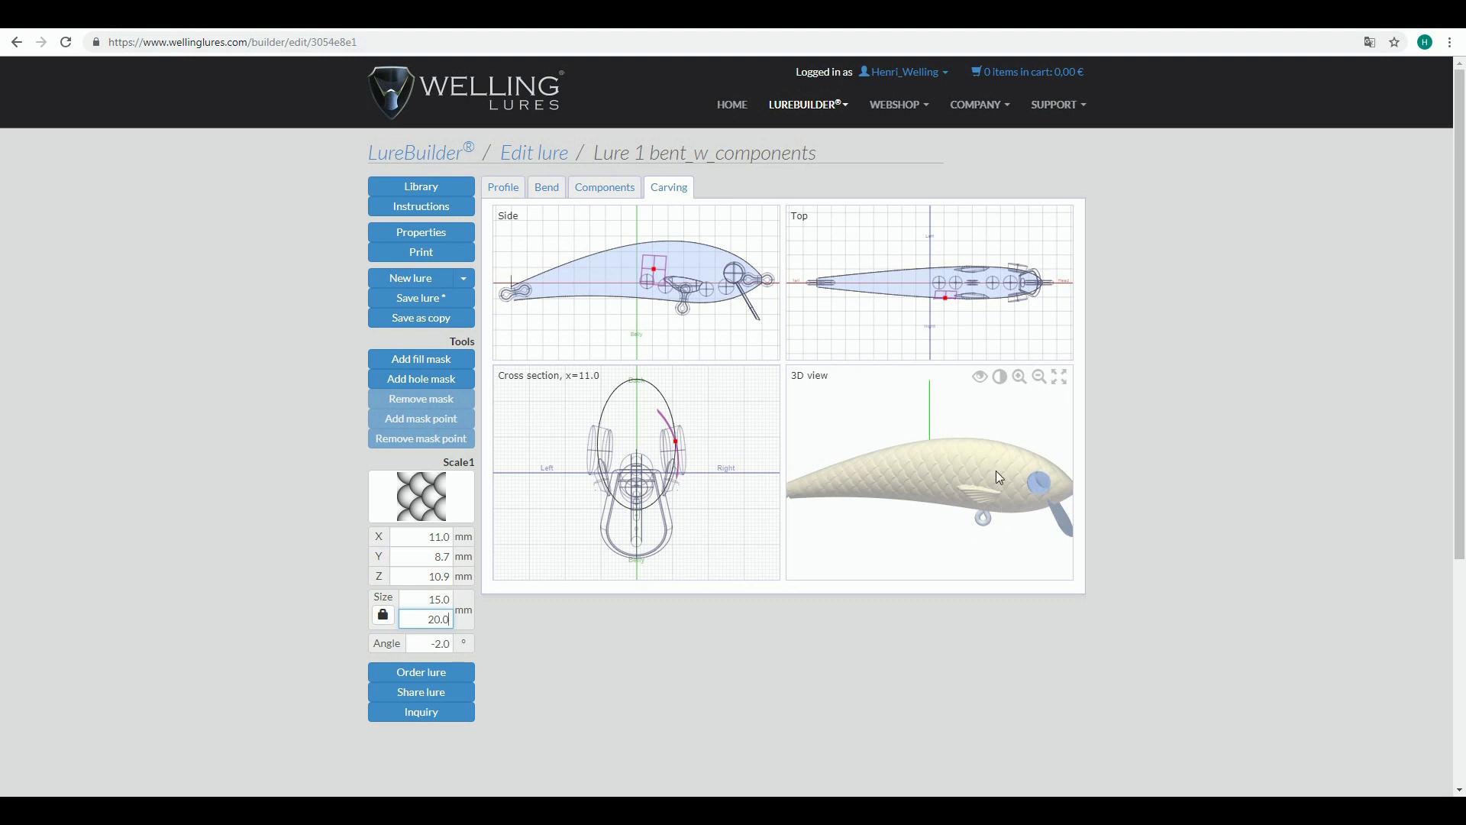
left_click_drag(995, 470, 1024, 520)
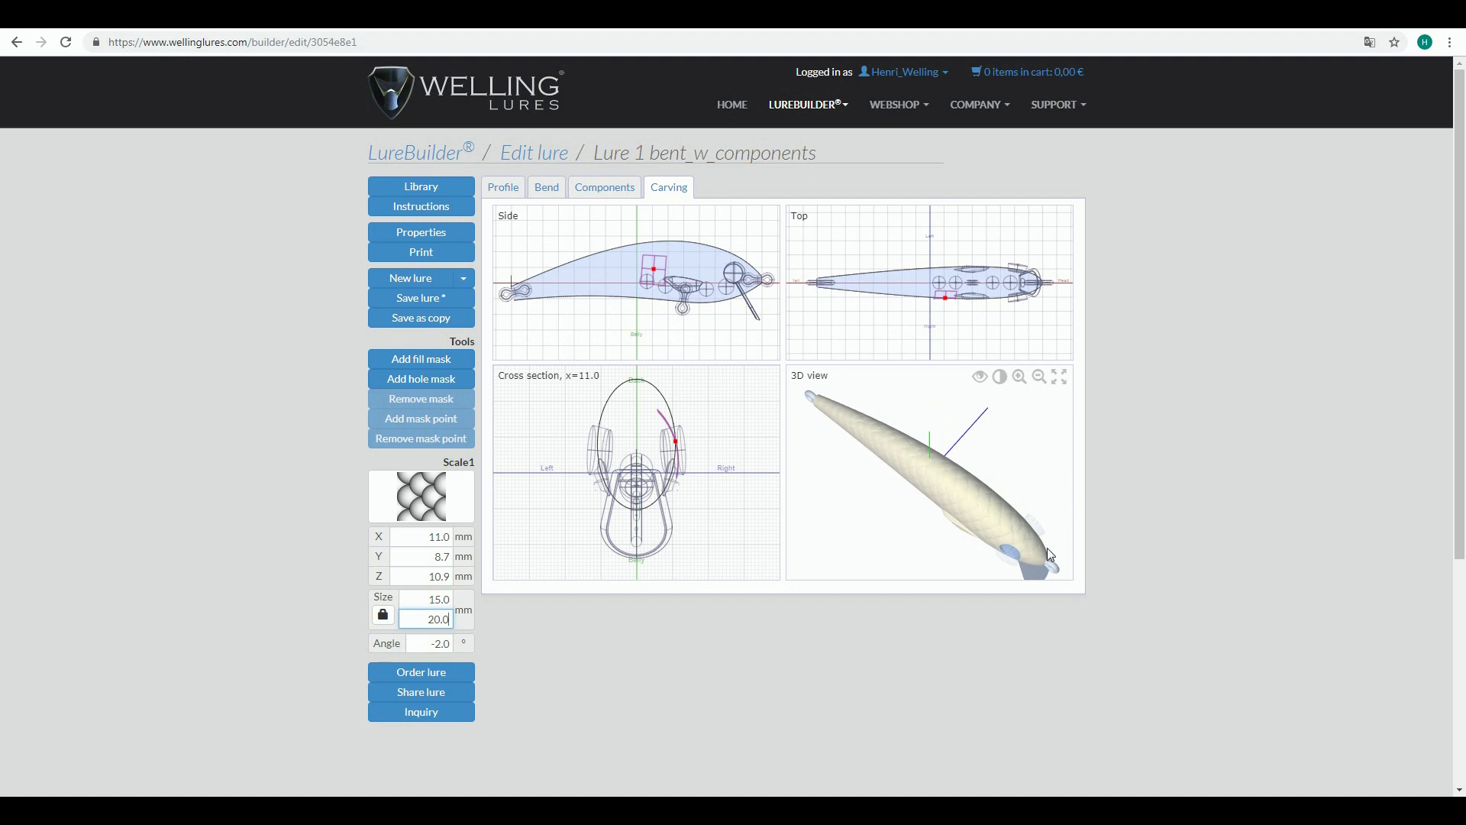
left_click_drag(891, 449, 998, 496)
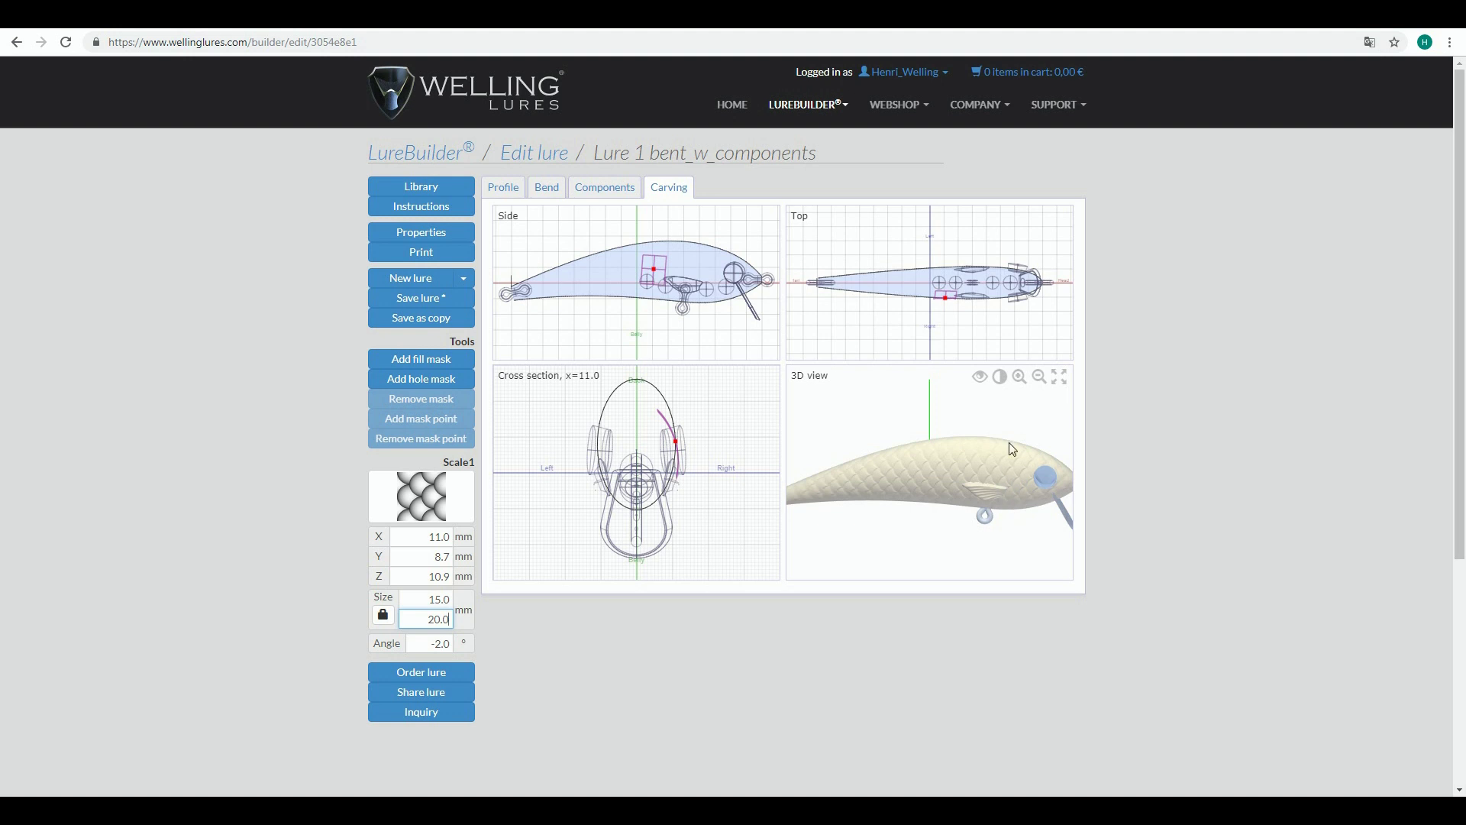
left_click(1000, 487)
left_click(417, 365)
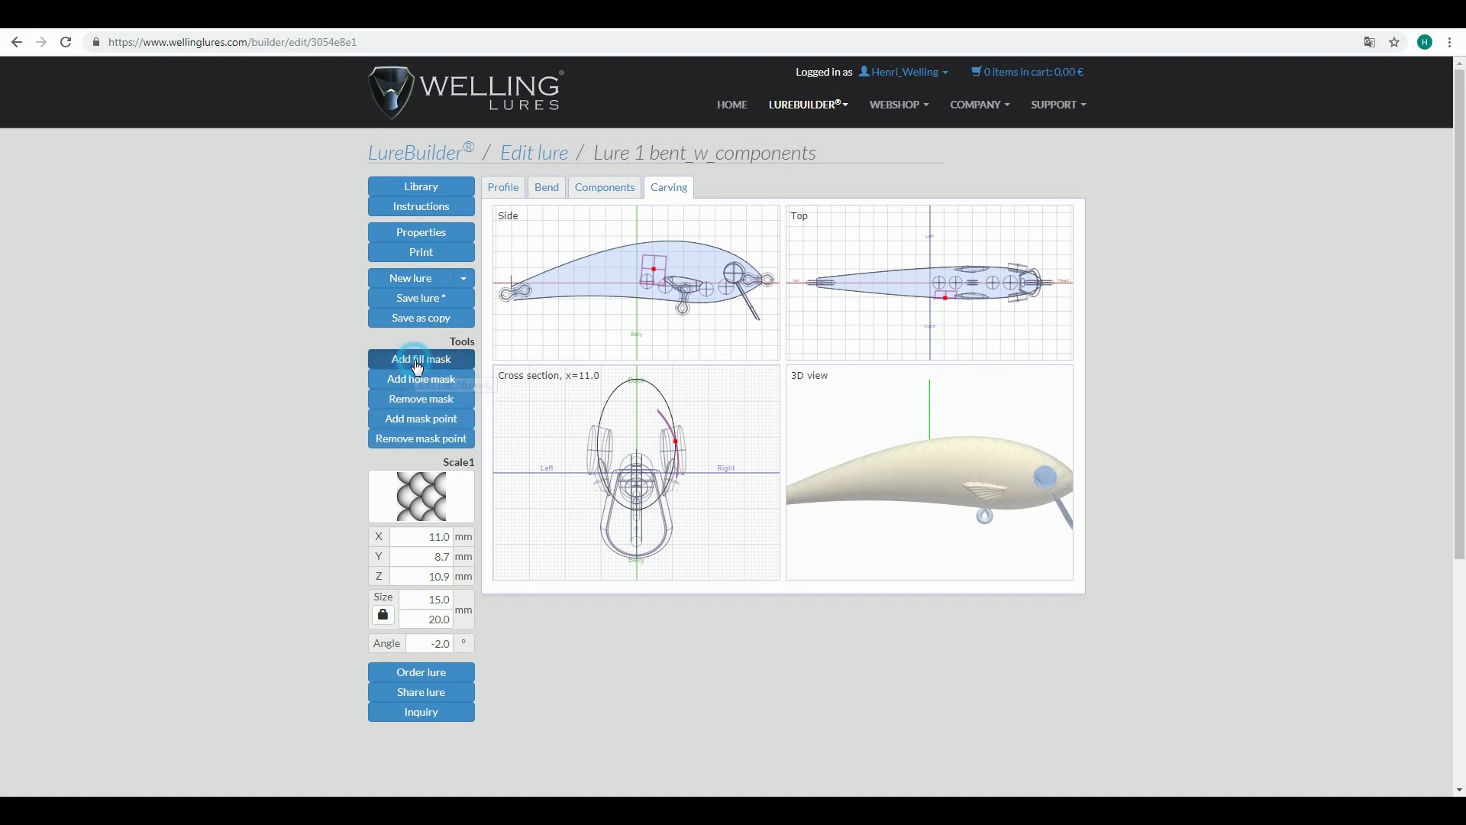
left_click(509, 288)
left_click(567, 270)
left_click(655, 248)
left_click(678, 252)
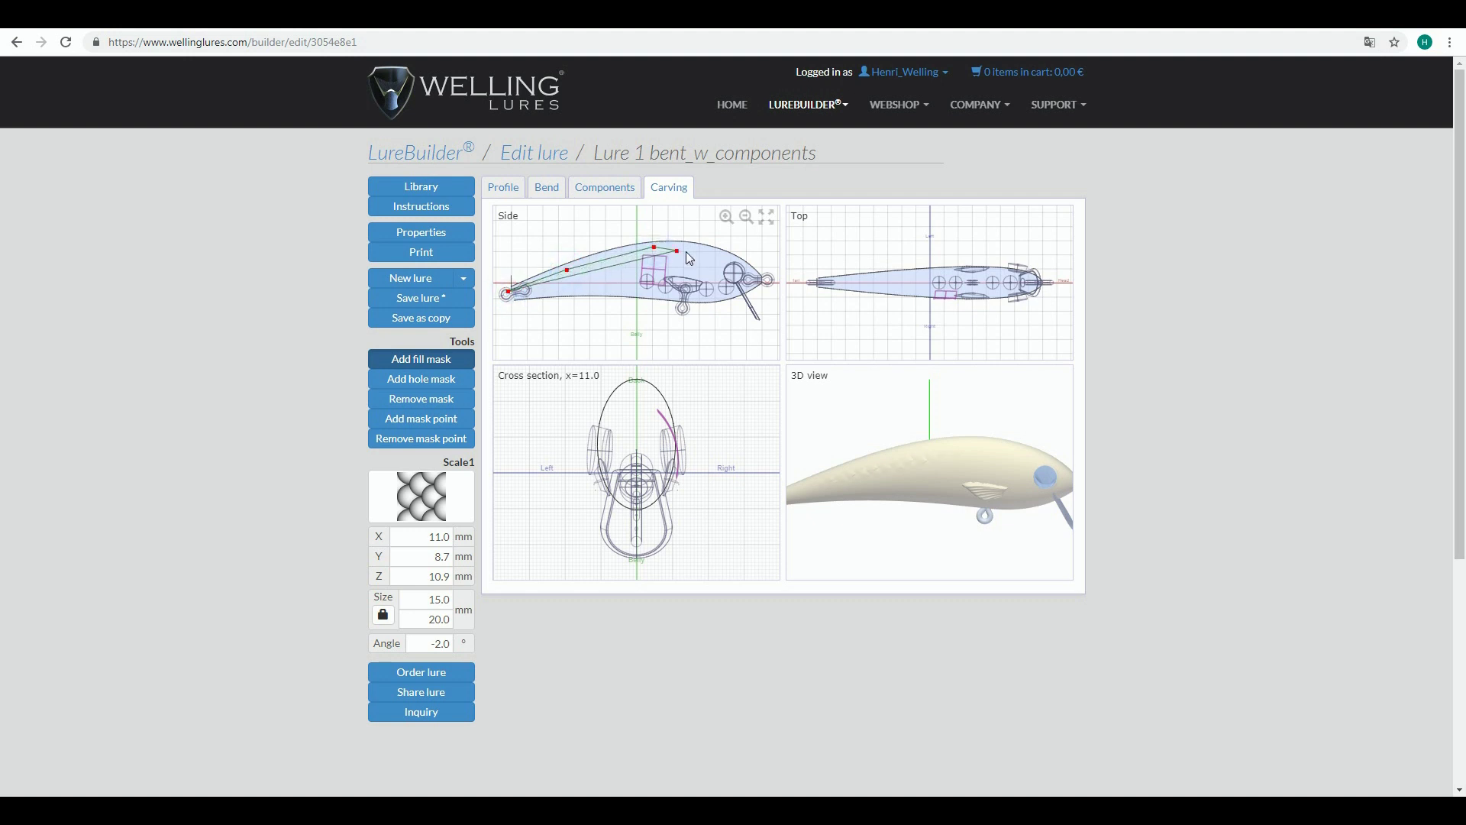
left_click(702, 252)
left_click(708, 265)
left_click(703, 271)
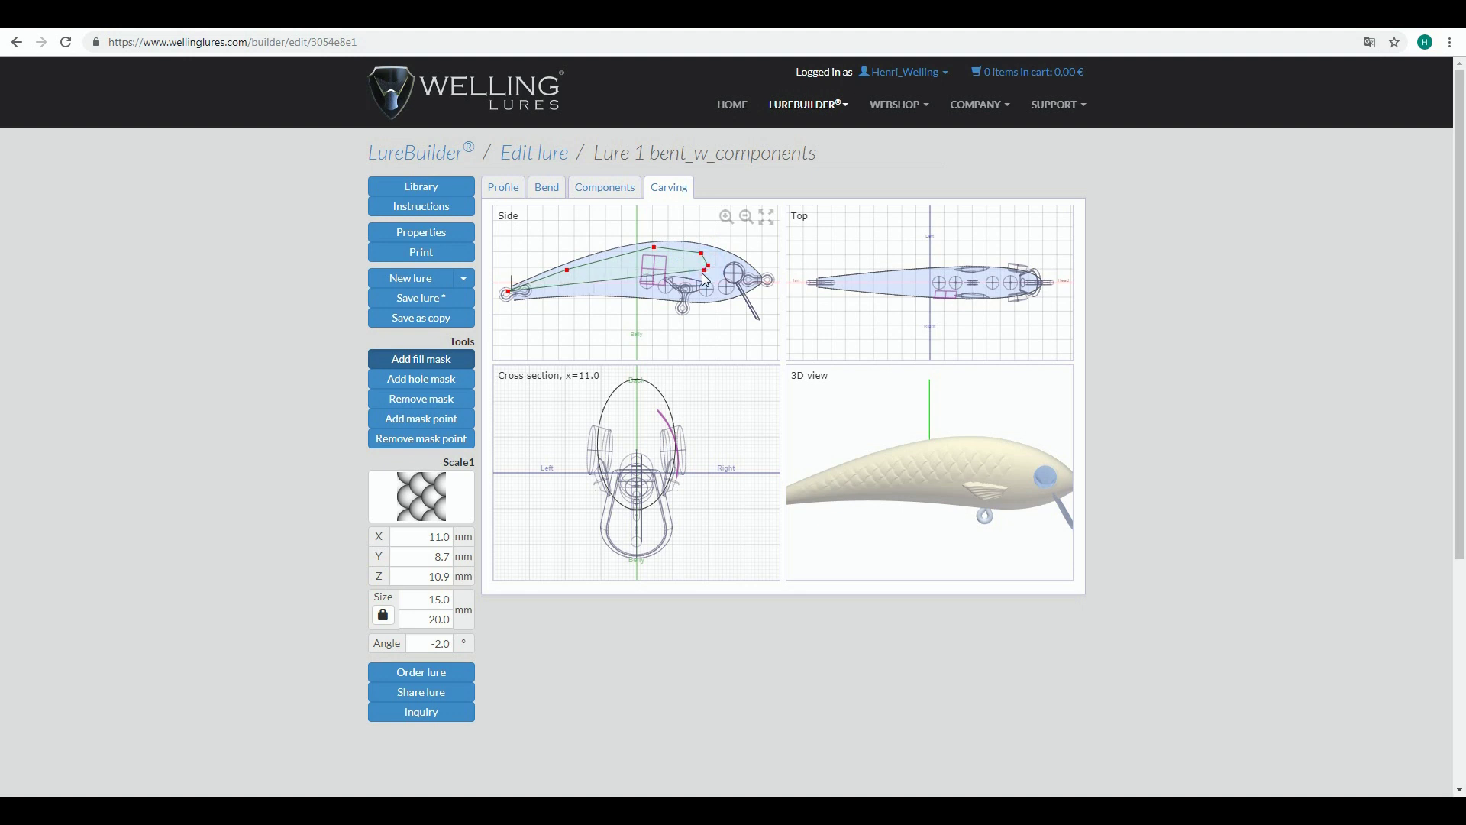
left_click(698, 277)
left_click(701, 294)
left_click(674, 291)
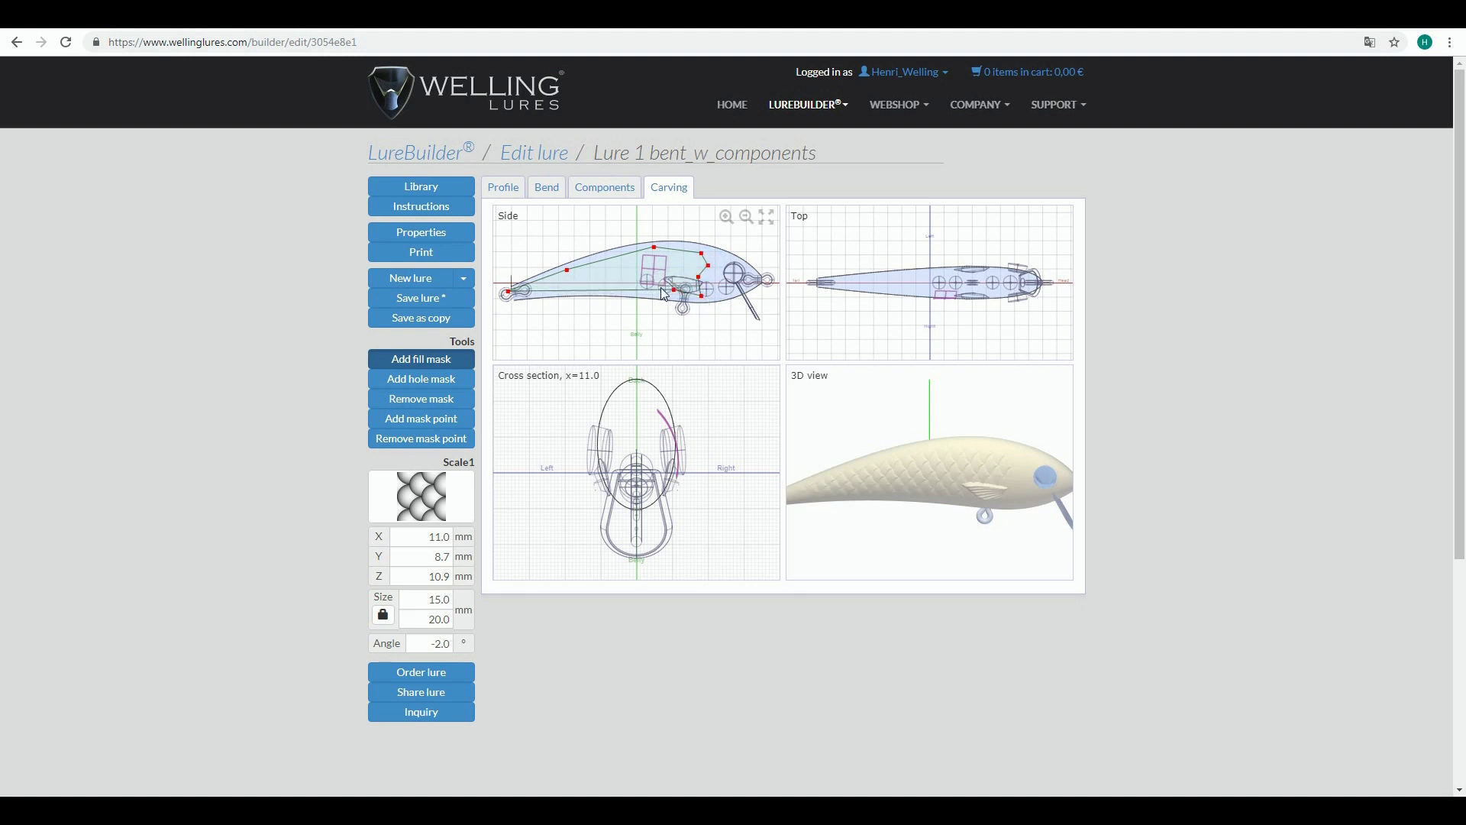
left_click(637, 292)
left_click(571, 291)
left_click(509, 292)
left_click(516, 297)
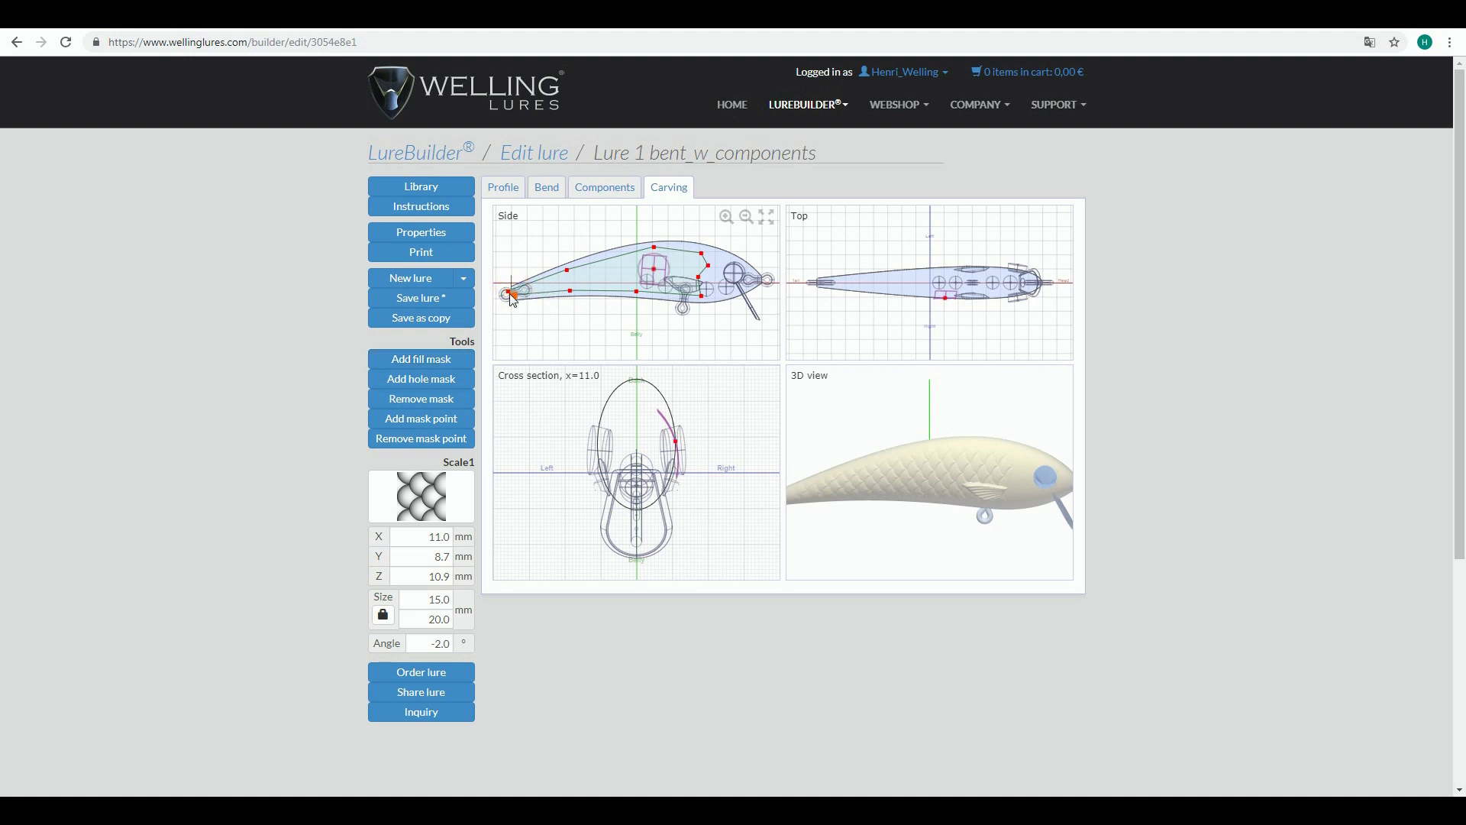
left_click(511, 293)
left_click_drag(1022, 494, 976, 499)
scroll(970, 489, "up", 6)
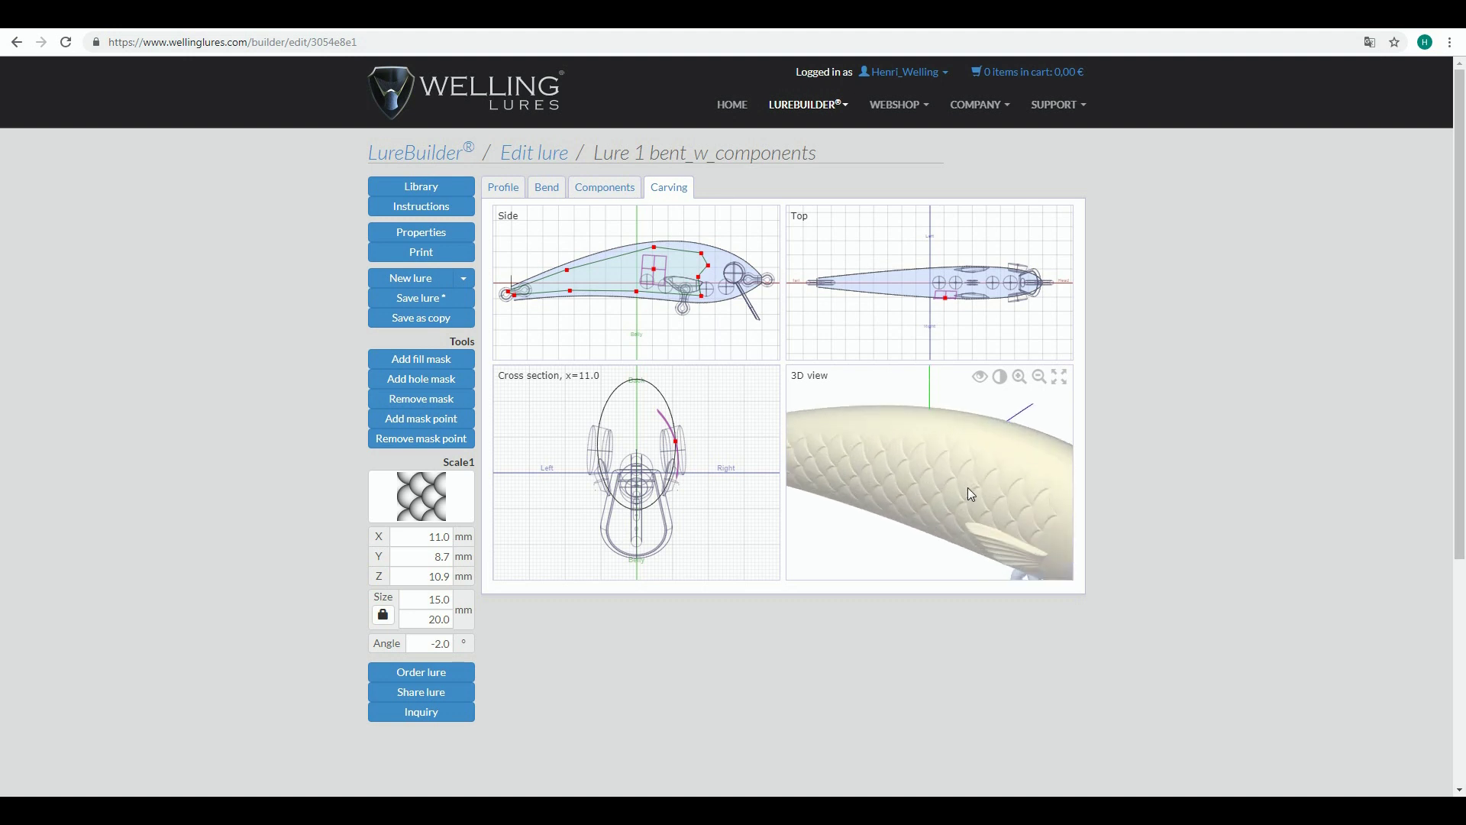
left_click_drag(1010, 528, 985, 455)
scroll(989, 484, "down", 5)
scroll(970, 466, "up", 3)
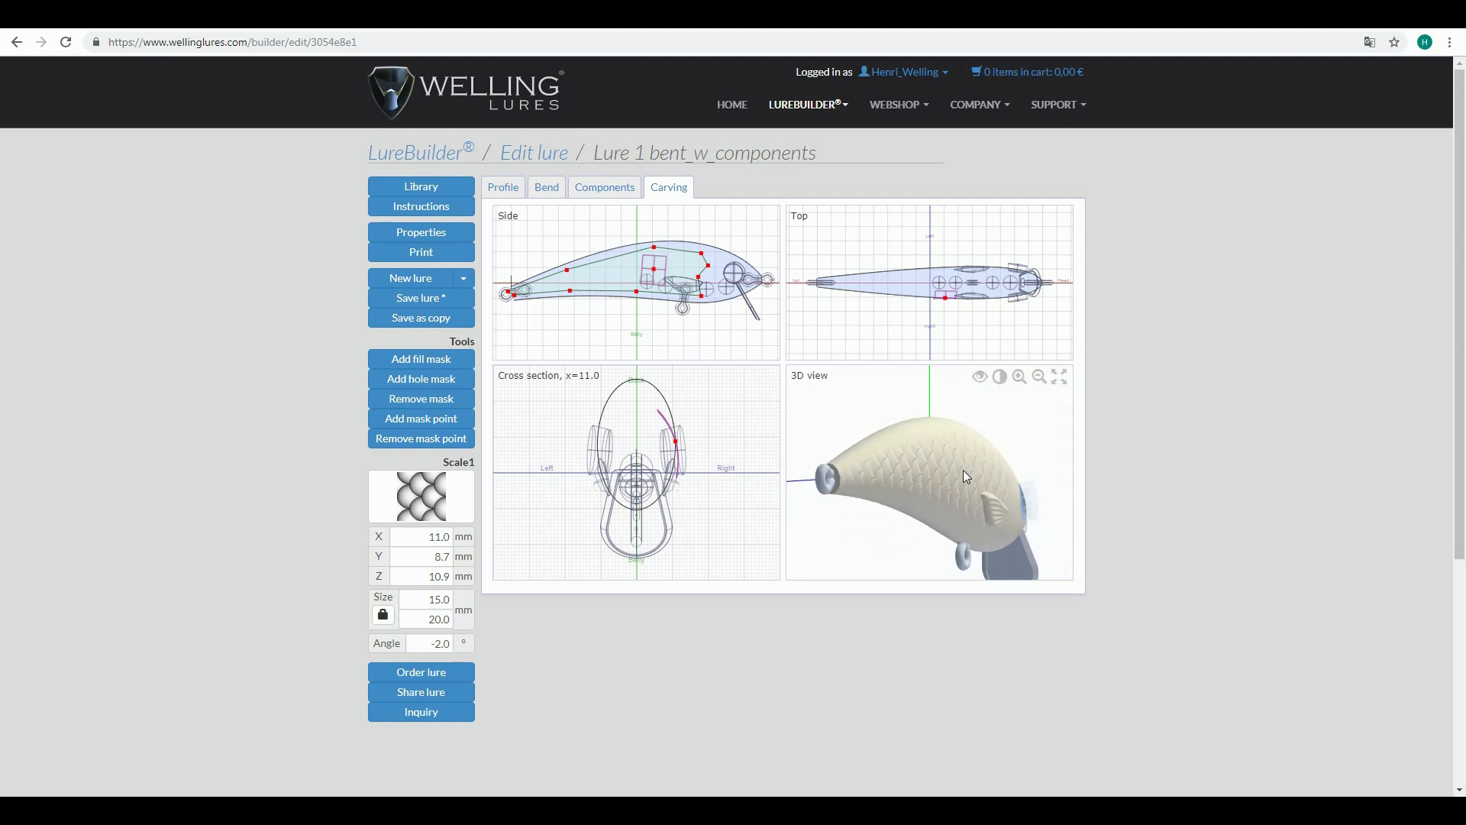
scroll(940, 475, "up", 3)
scroll(920, 489, "down", 2)
scroll(930, 504, "down", 2)
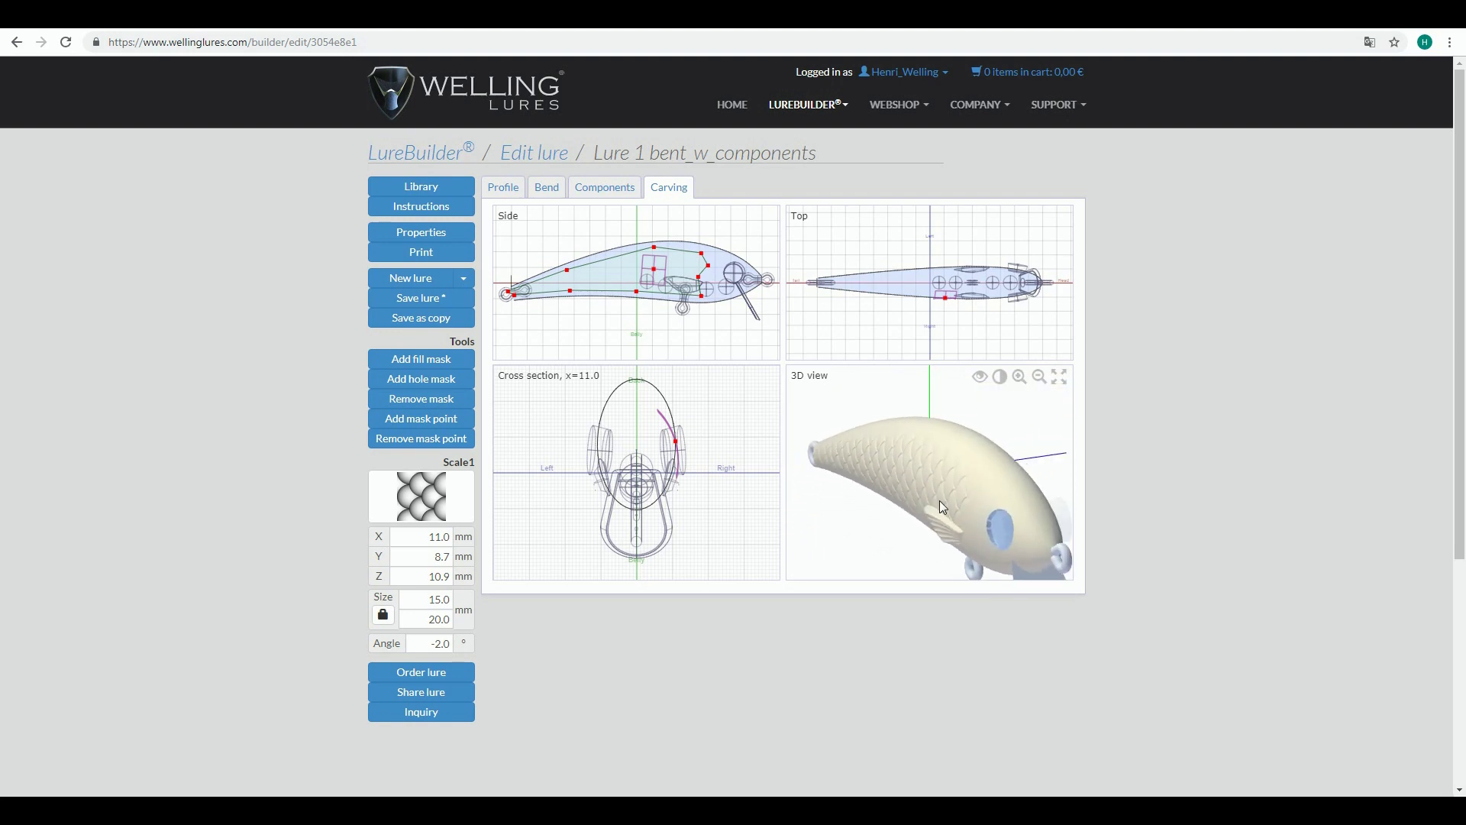
scroll(981, 487, "up", 3)
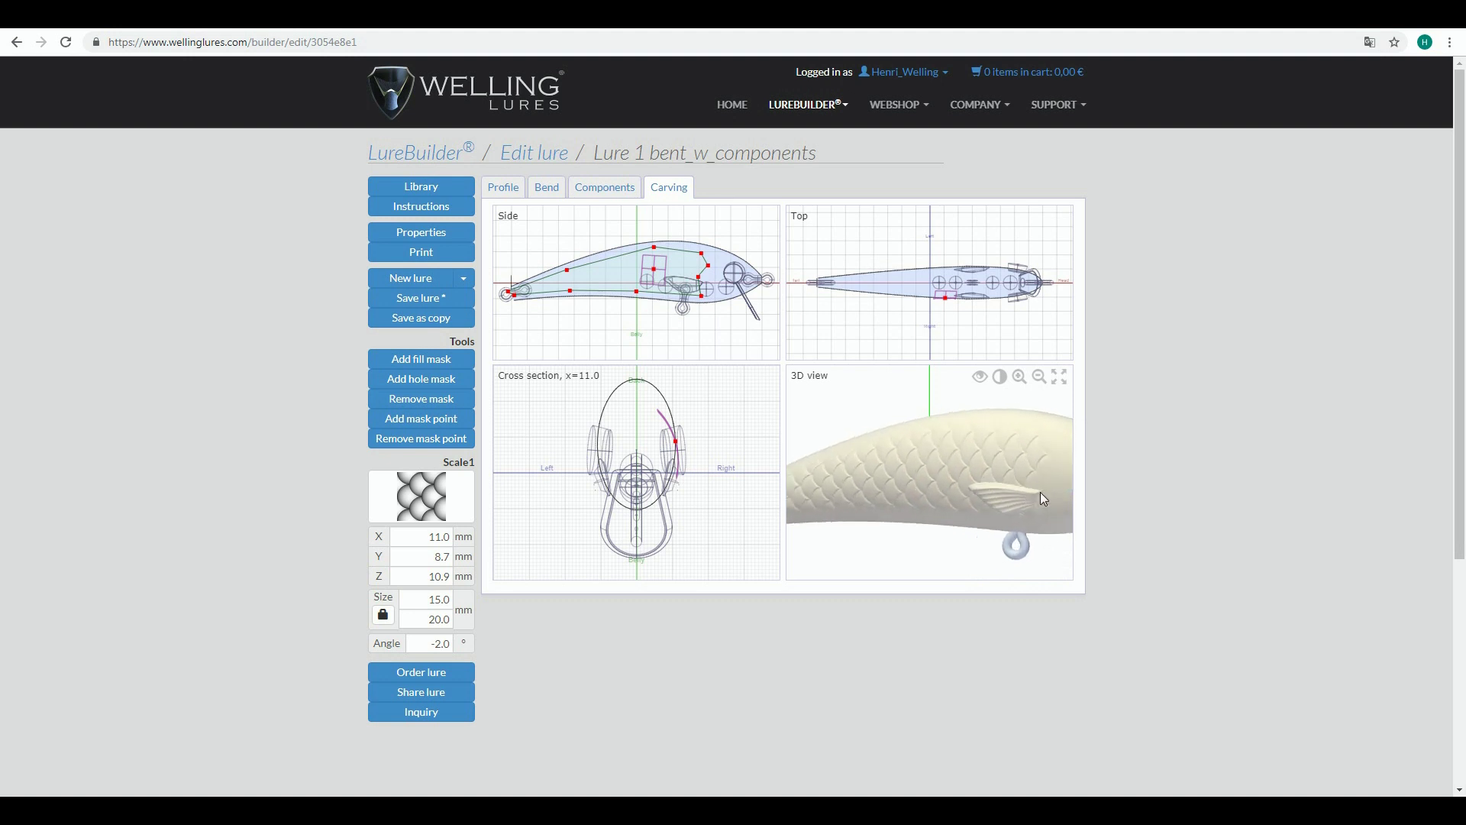
scroll(1024, 485, "up", 2)
scroll(671, 272, "up", 2)
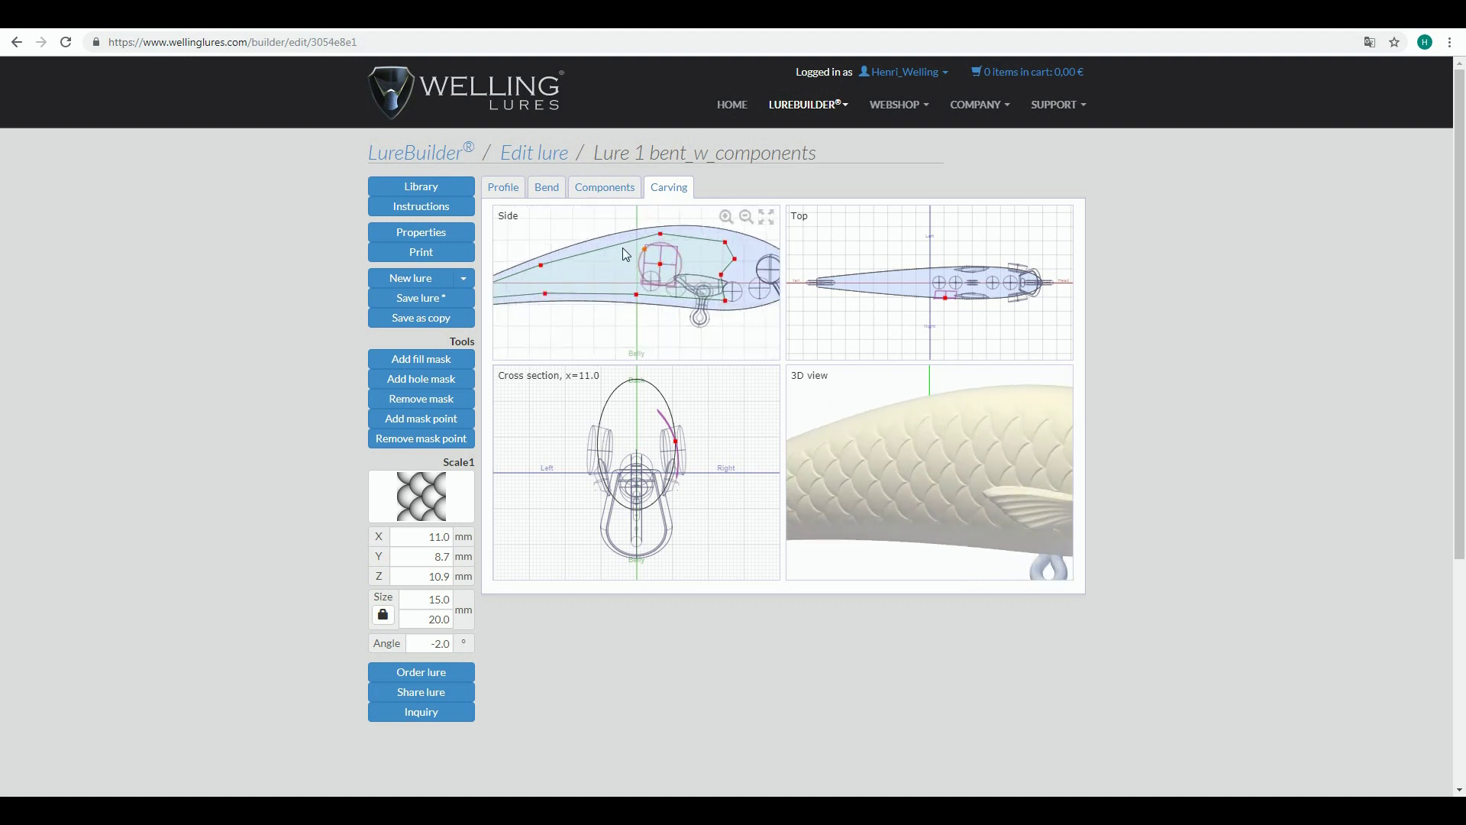
left_click(661, 235)
Drag the scale mask's vertices near the head to reshape its outline toward the belly
left_click_drag(662, 239, 665, 244)
left_click(726, 243)
mouse_move(730, 242)
left_mouse_down()
mouse_move(742, 249)
mouse_move(730, 259)
left_mouse_up()
left_click(1042, 470)
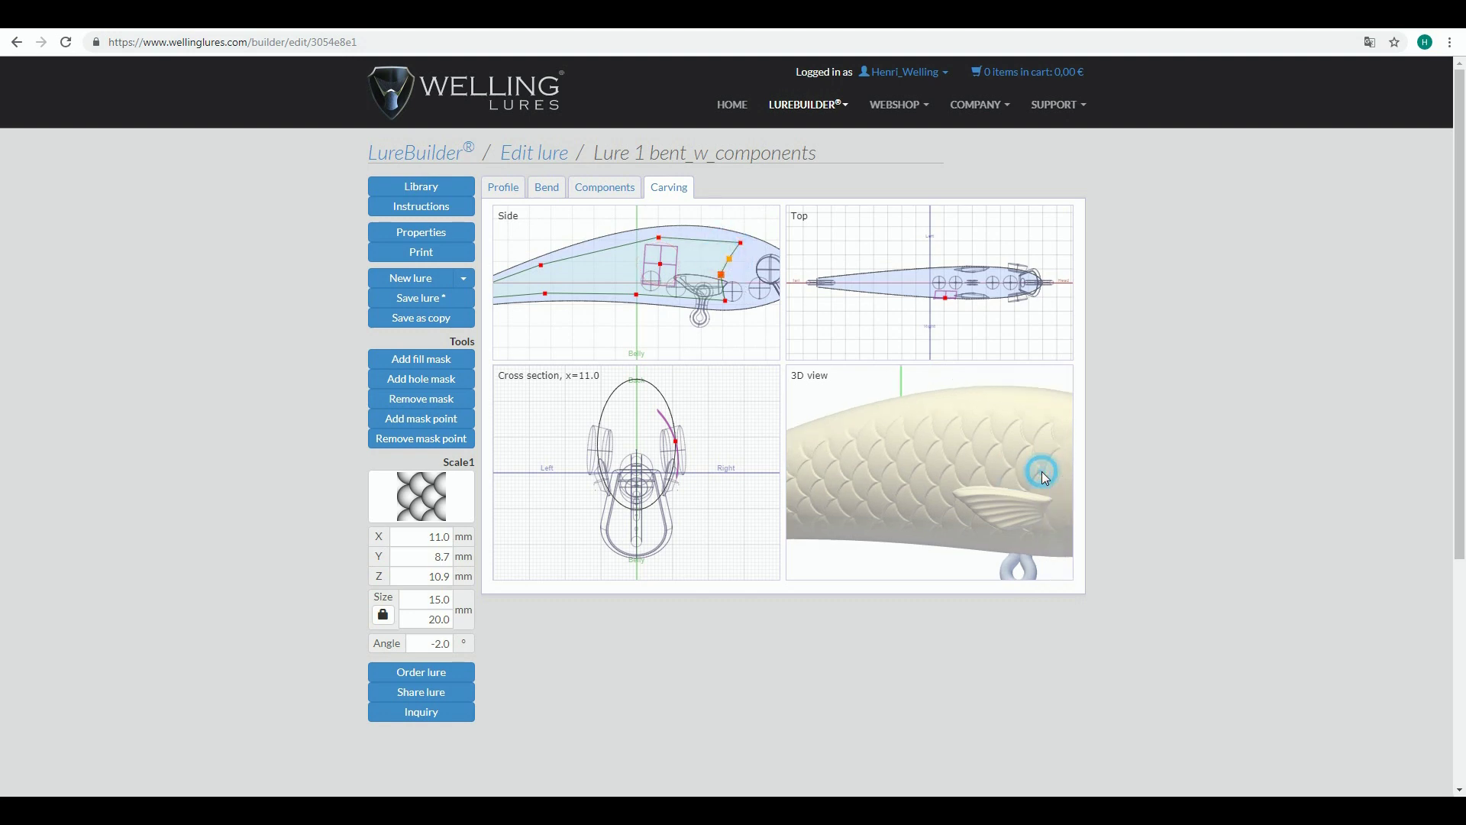
left_click(729, 261)
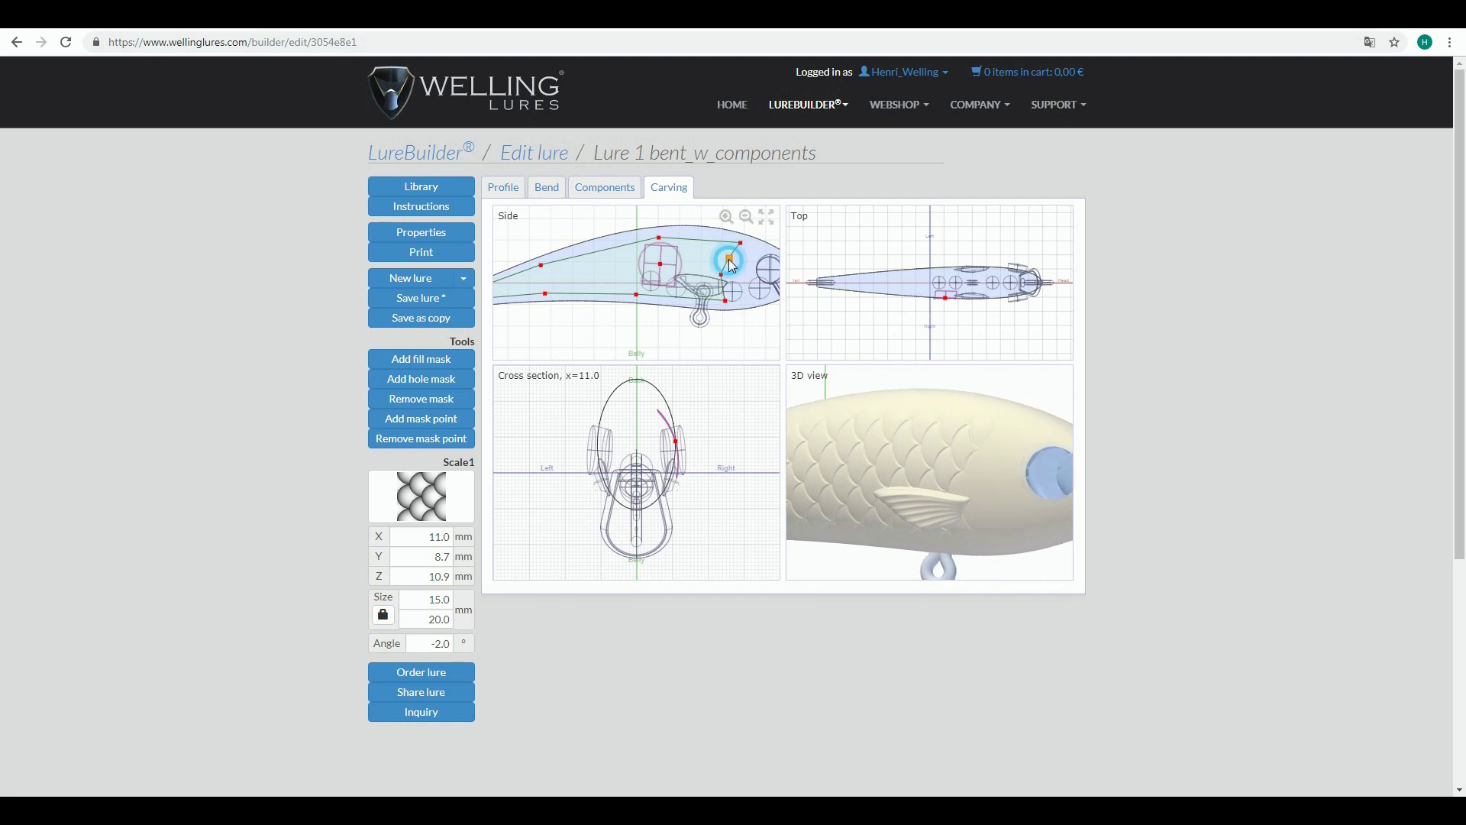
left_click_drag(730, 264, 727, 281)
Add a new mask point on the top edge near the head
left_click(427, 426)
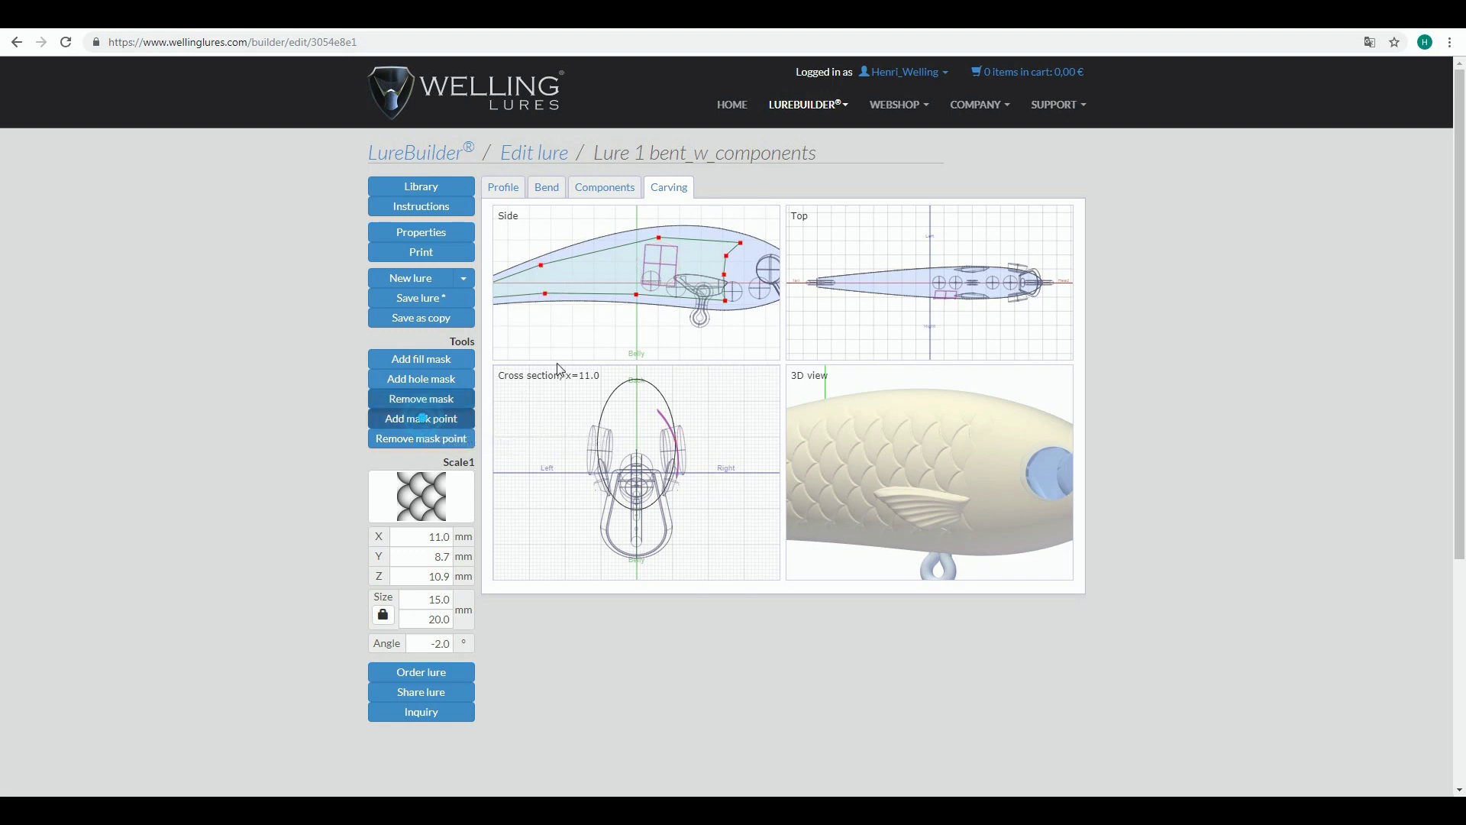
left_click(701, 241)
left_click_drag(702, 242, 701, 236)
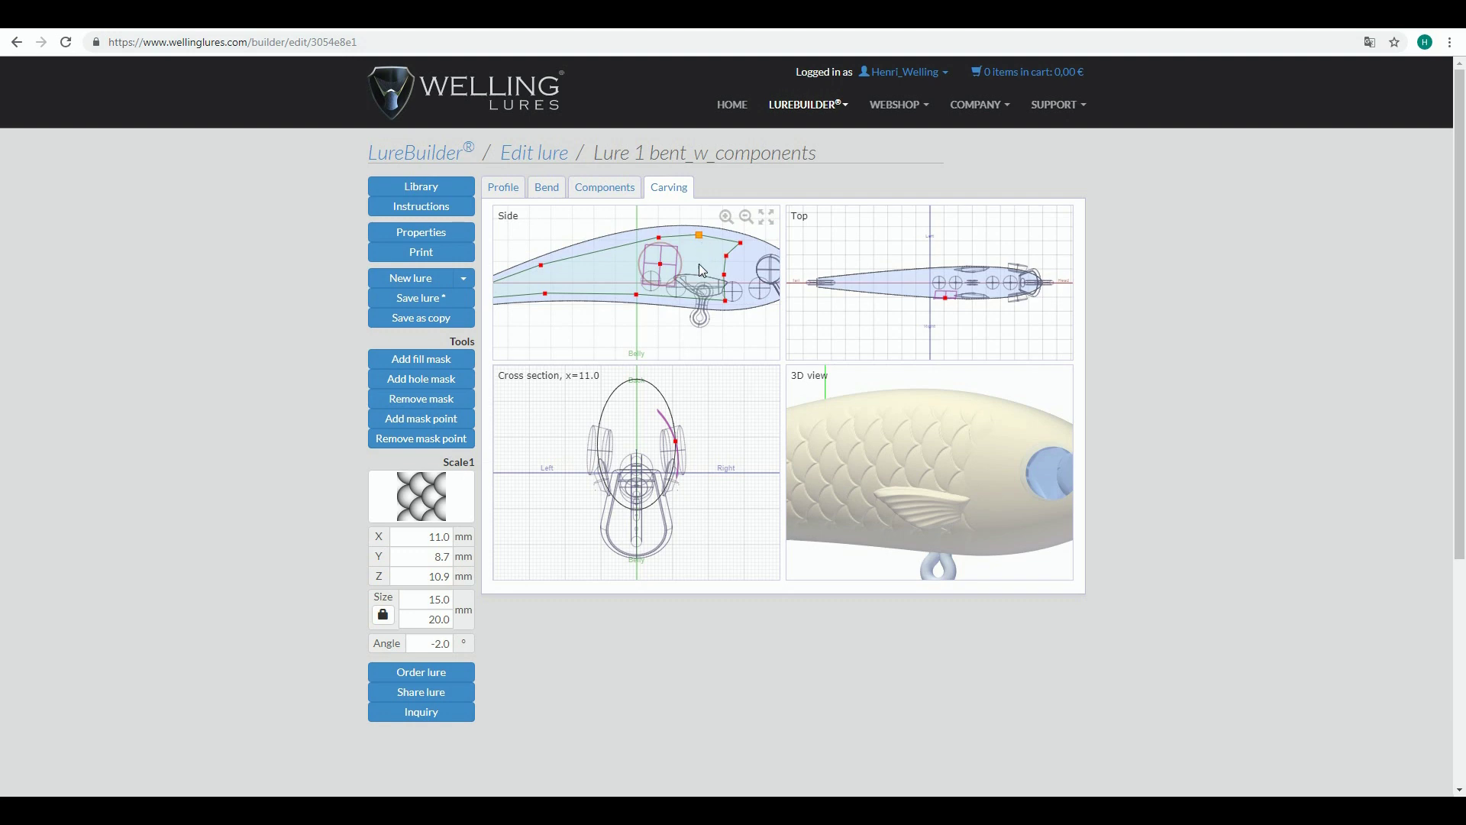
Remove one mask point, add new points along the back, and check the scales in 3D
left_click(416, 443)
left_click(421, 418)
left_click(699, 240)
left_click(409, 419)
left_click(599, 252)
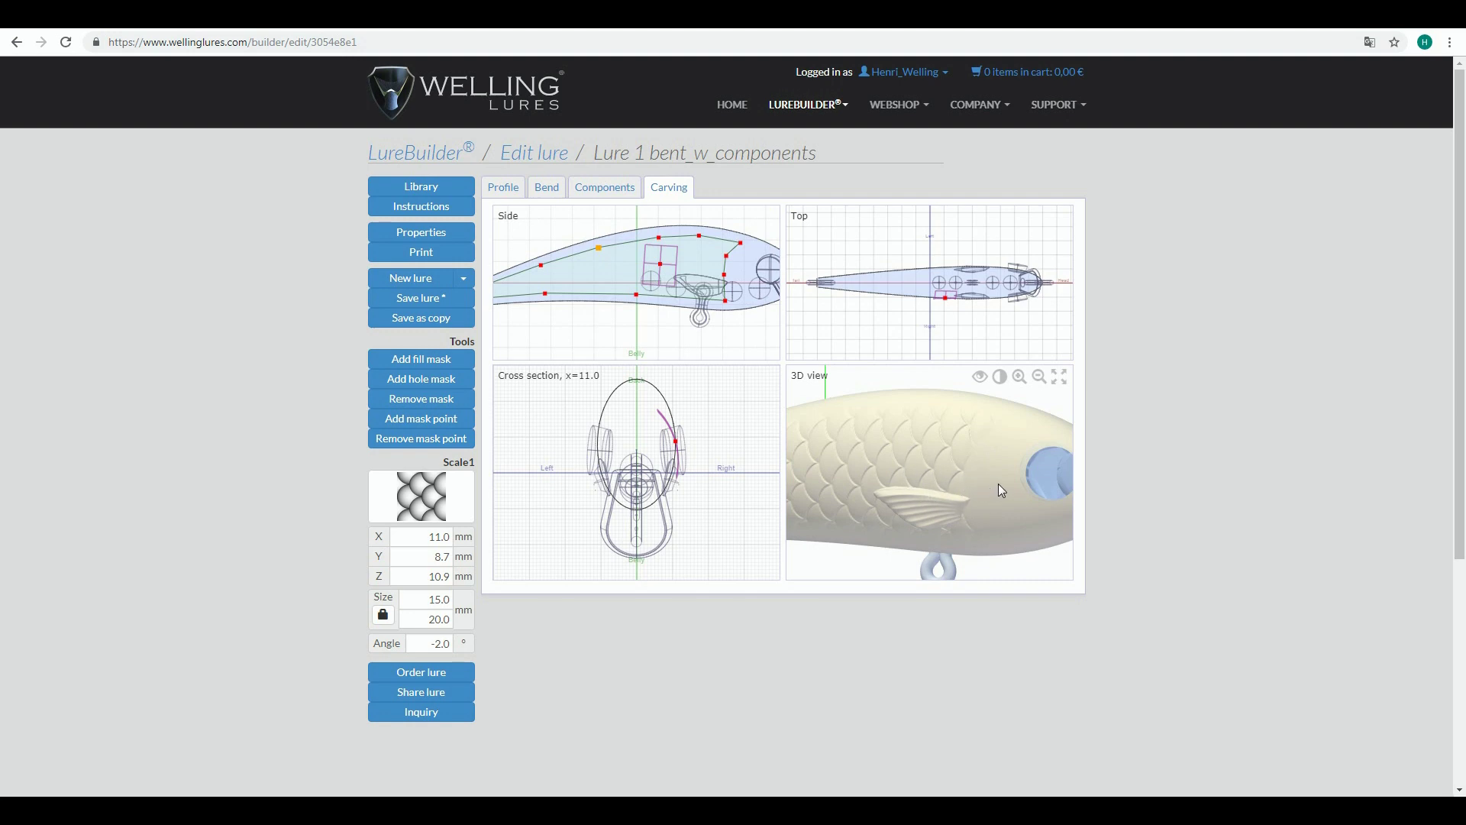
left_click_drag(997, 483, 906, 468)
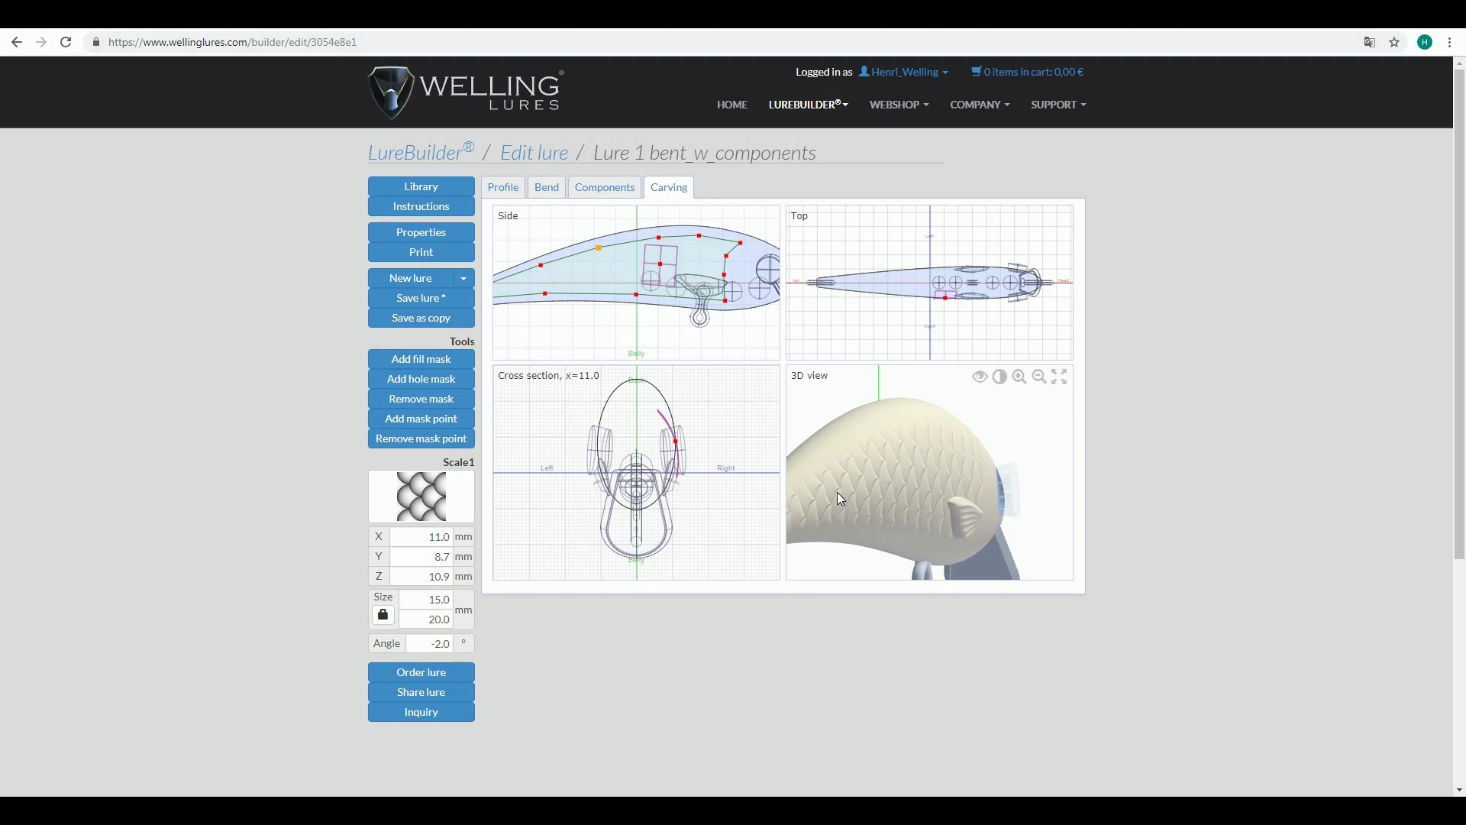
mouse_move(837, 492)
left_mouse_down()
mouse_move(849, 489)
mouse_move(817, 492)
mouse_move(938, 501)
mouse_move(945, 483)
mouse_move(868, 497)
mouse_move(822, 492)
mouse_move(939, 490)
mouse_move(823, 480)
mouse_move(969, 472)
mouse_move(982, 482)
mouse_move(913, 484)
mouse_move(1005, 493)
left_mouse_up()
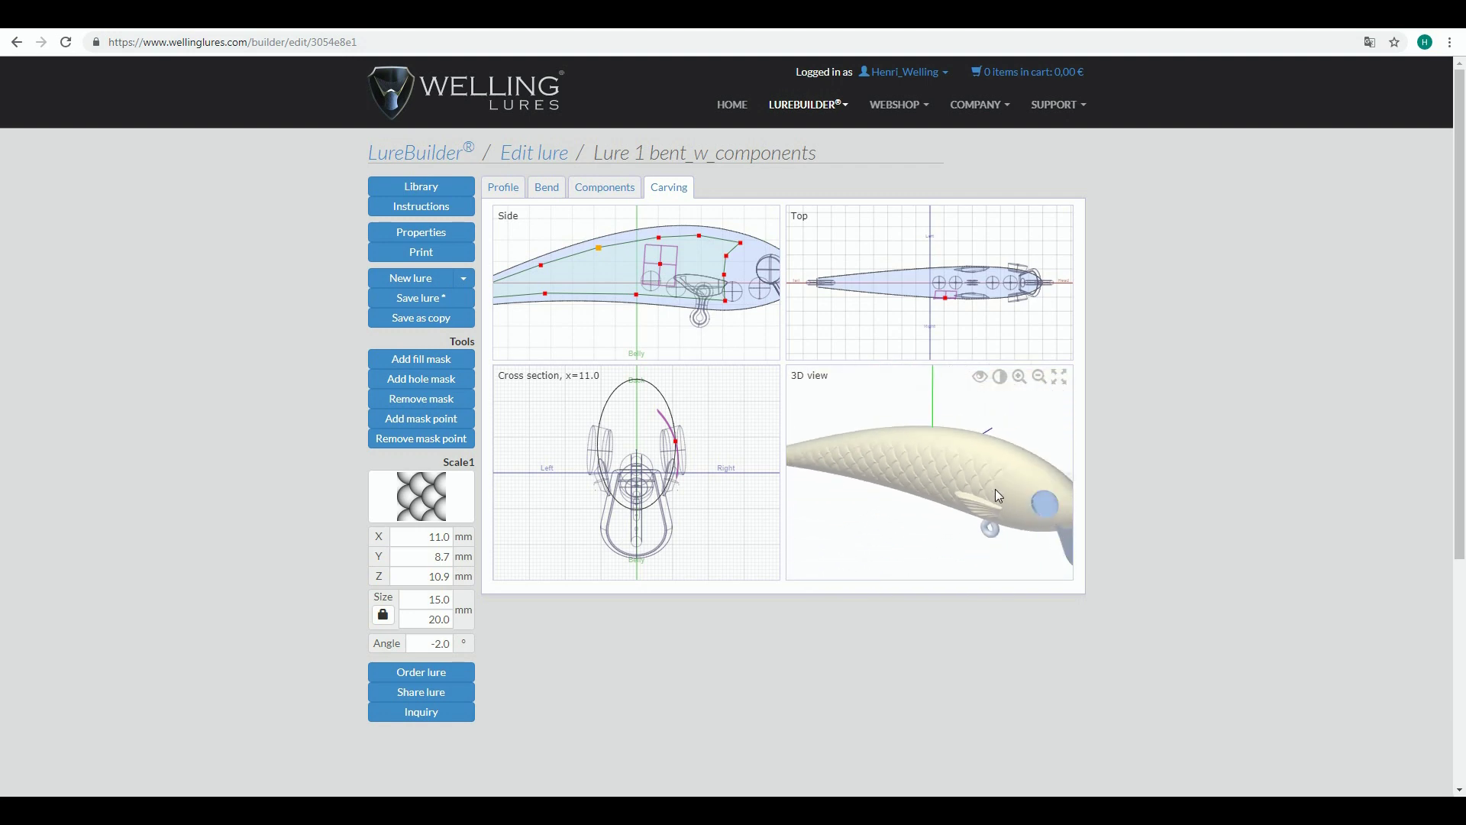
scroll(996, 493, "down", 3)
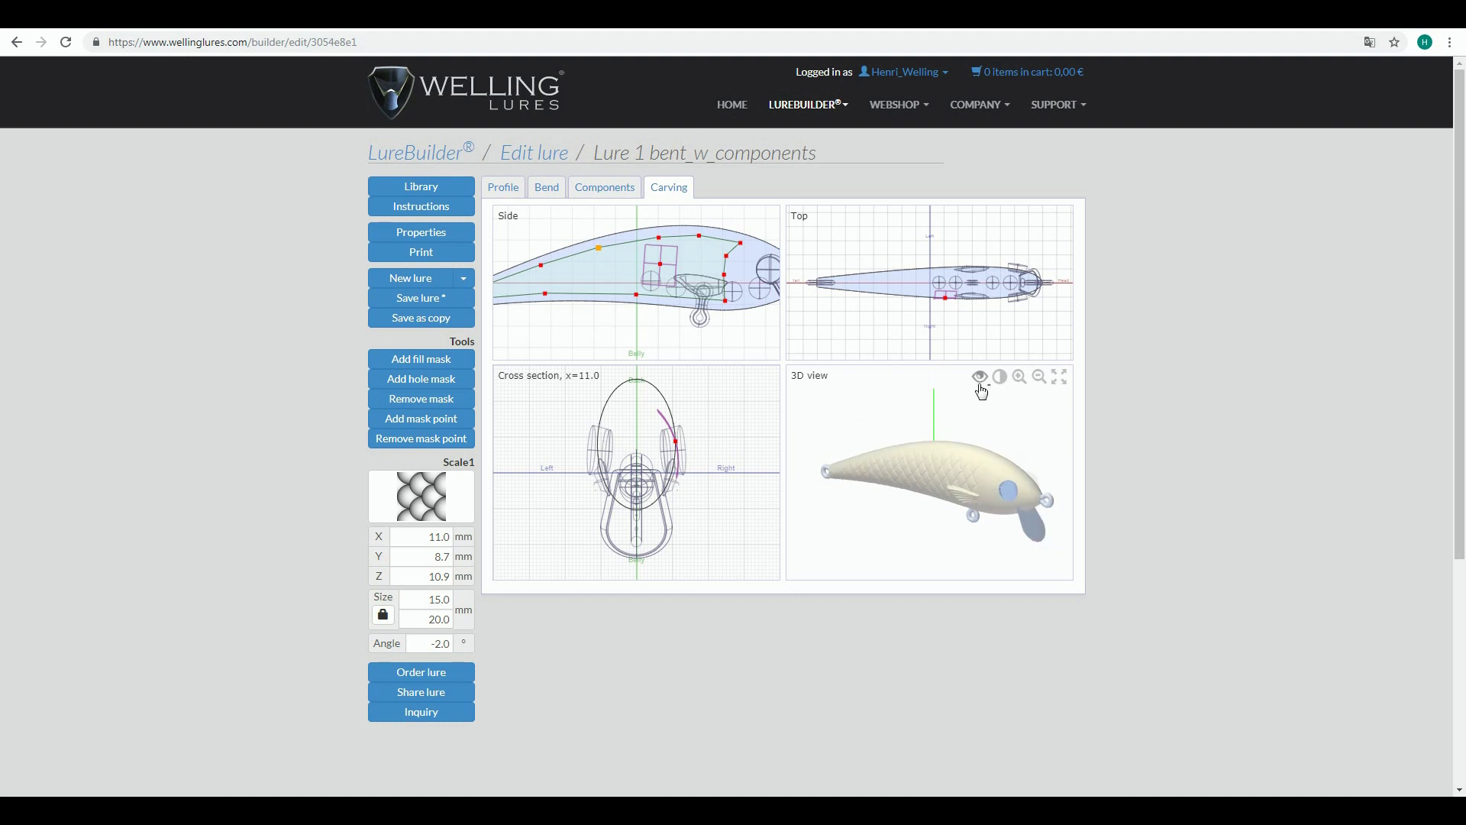
Add the Speckled trout head texture from the Gills and Heads category to the lure
left_click(429, 507)
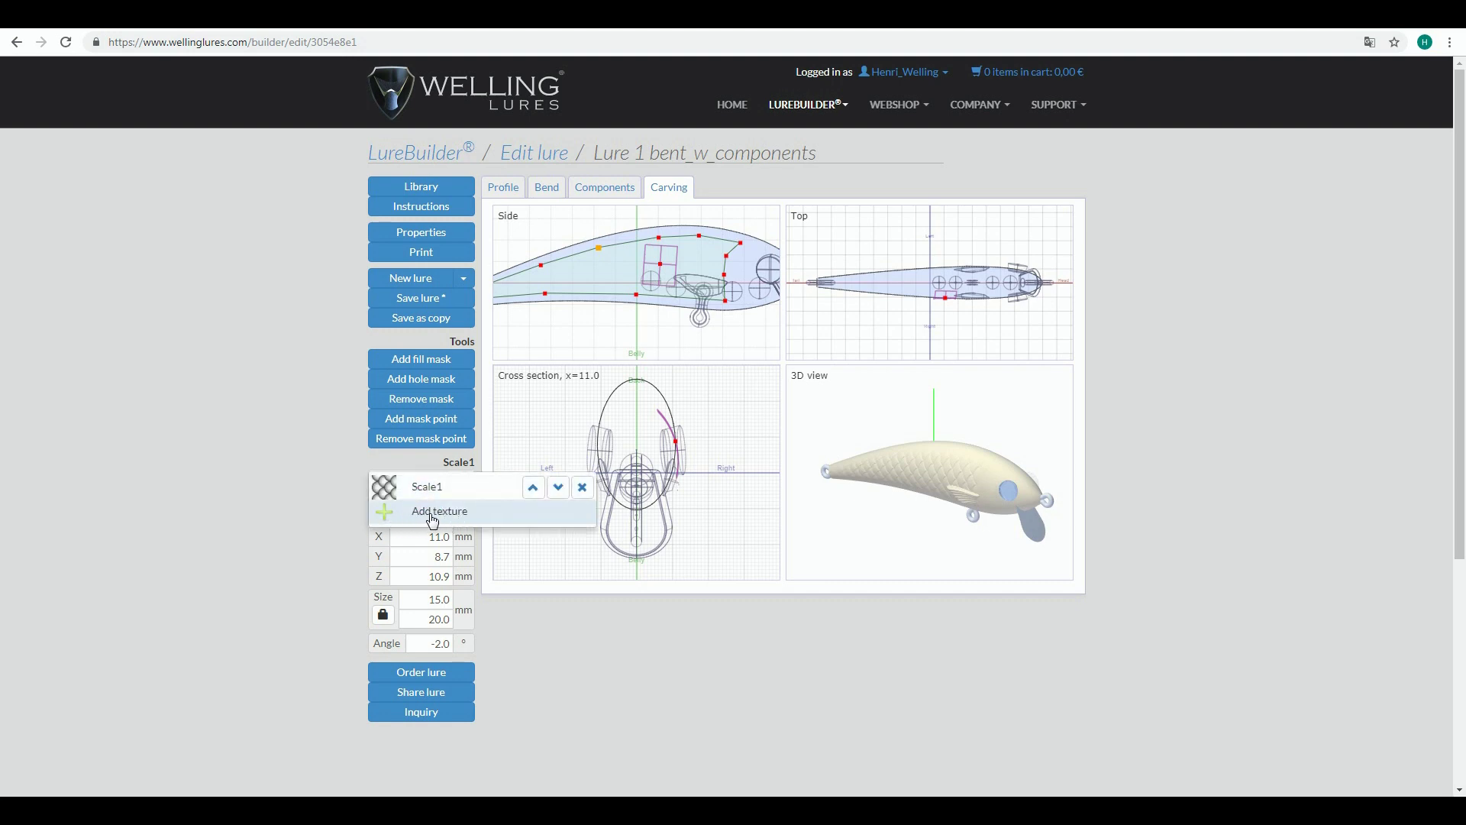
left_click(432, 513)
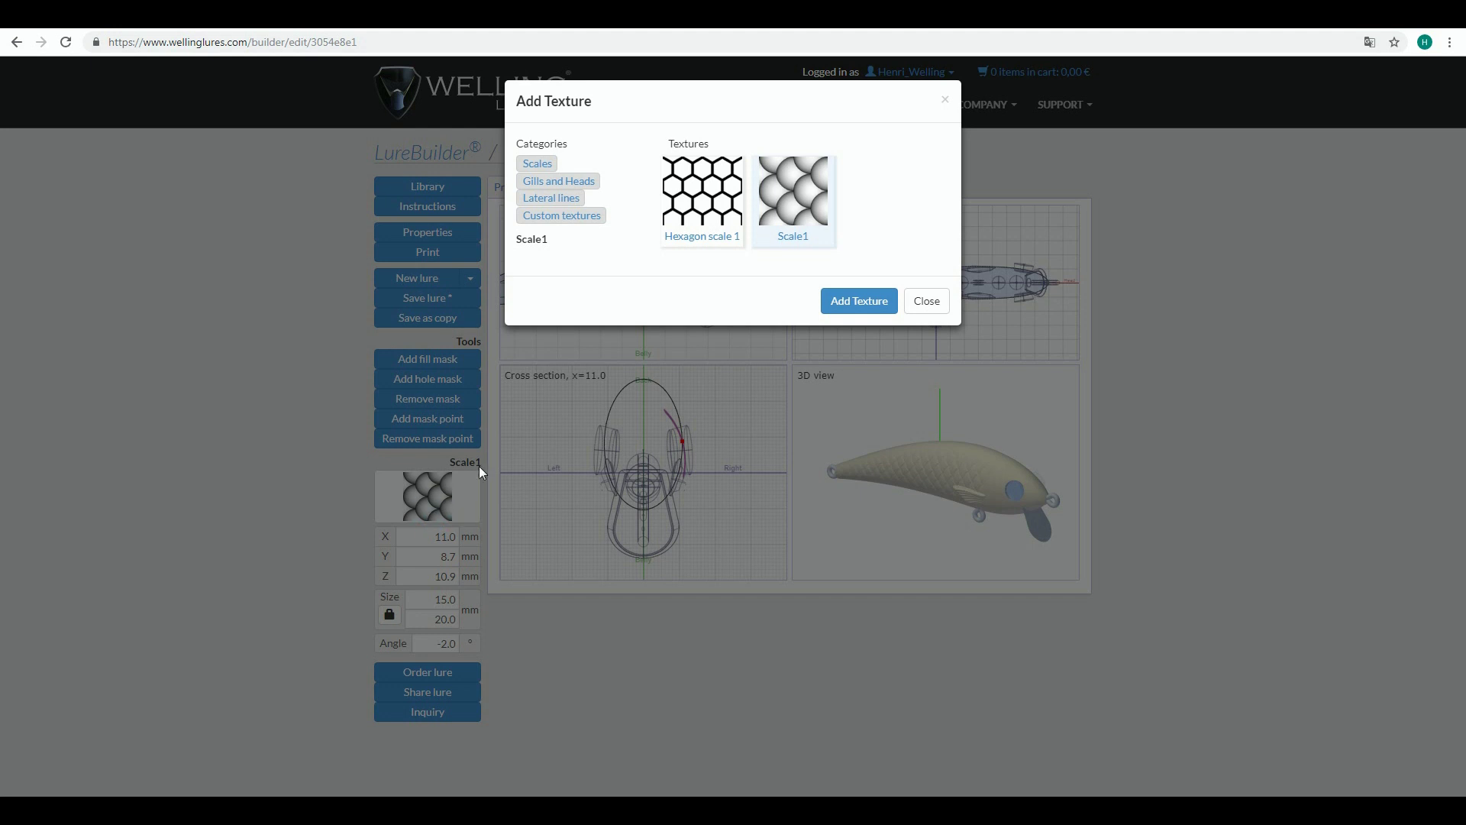
left_click(561, 184)
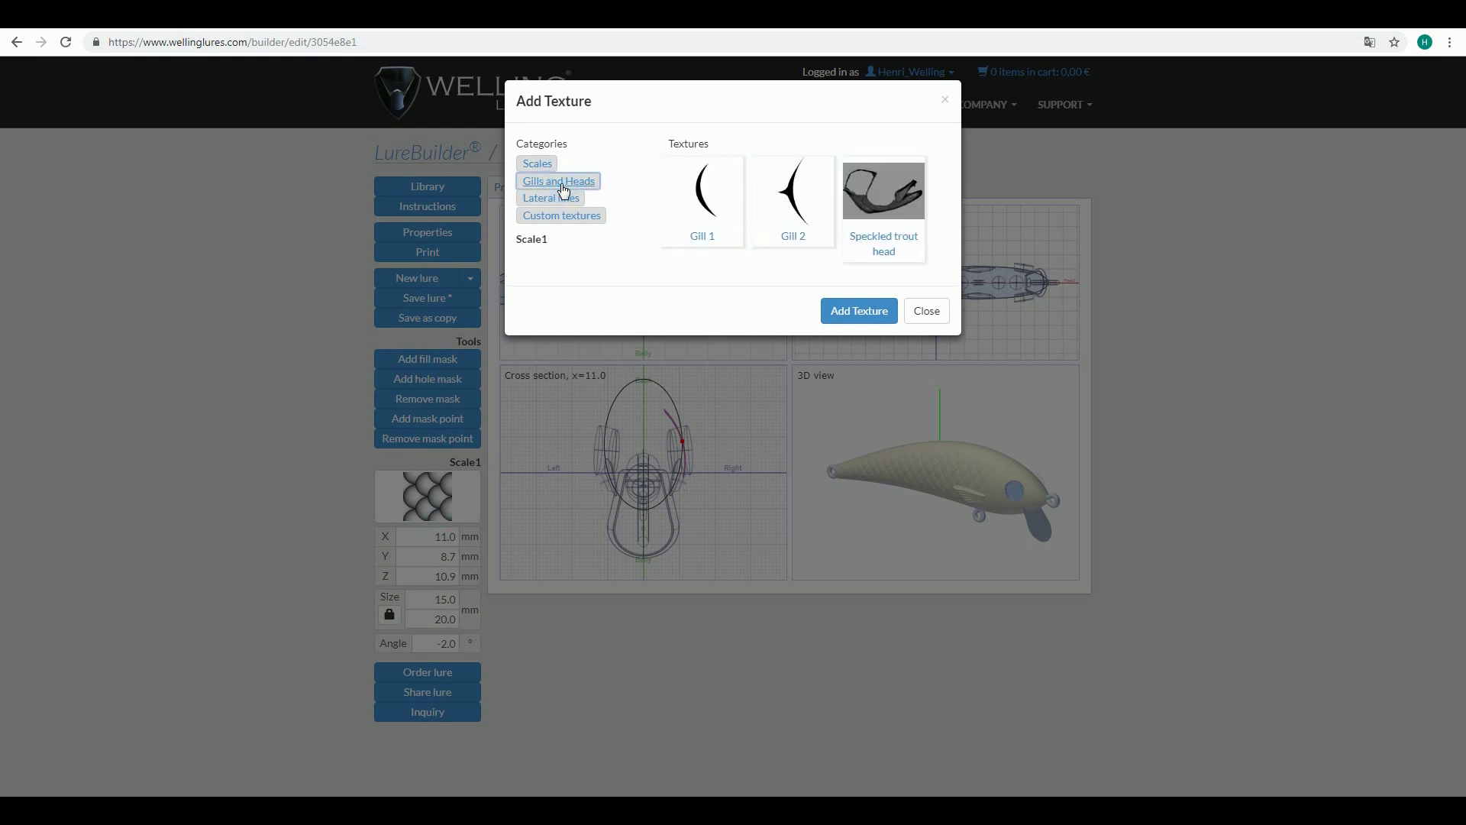
left_click(902, 204)
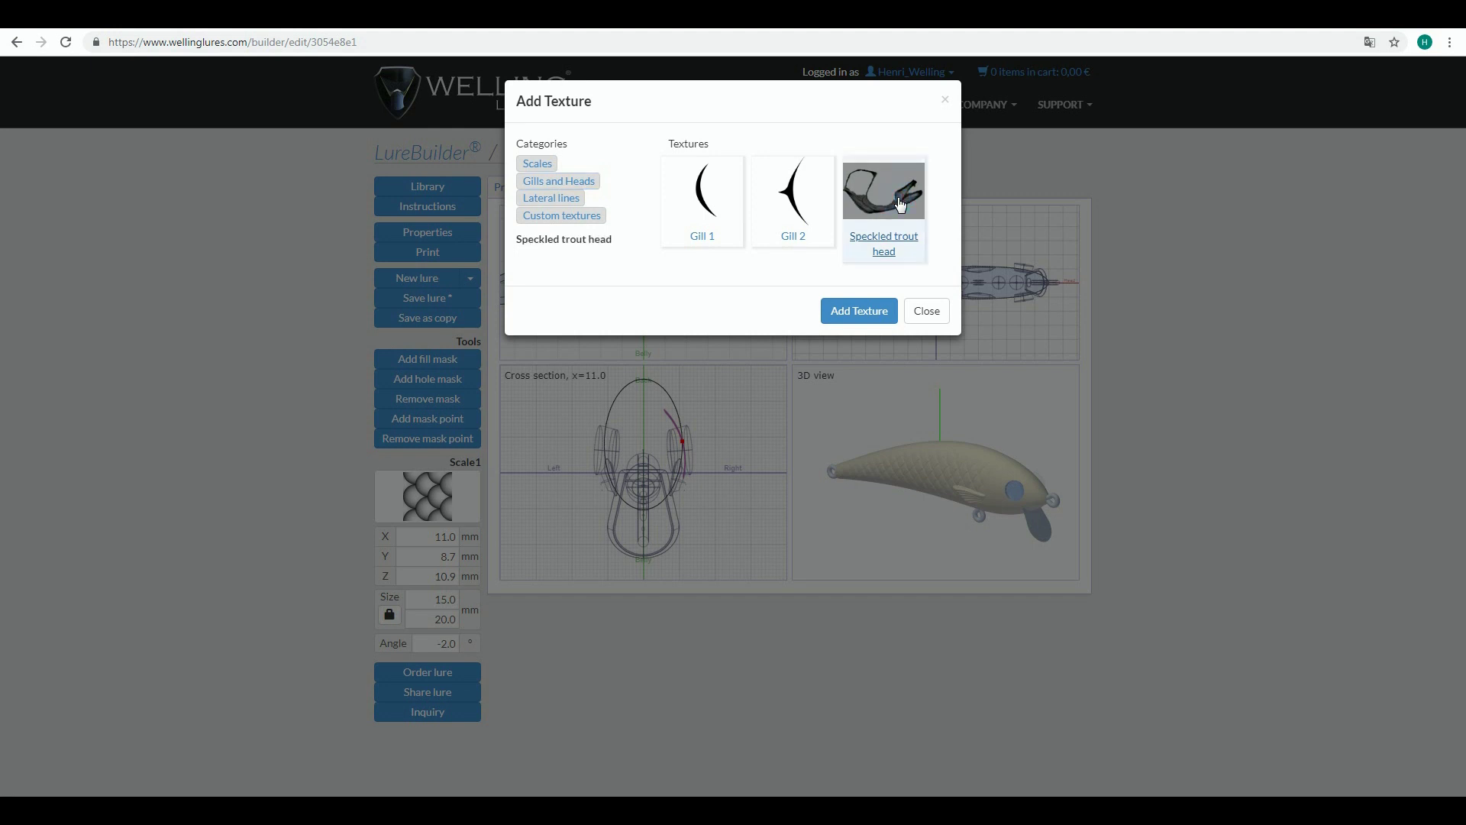
left_click(858, 312)
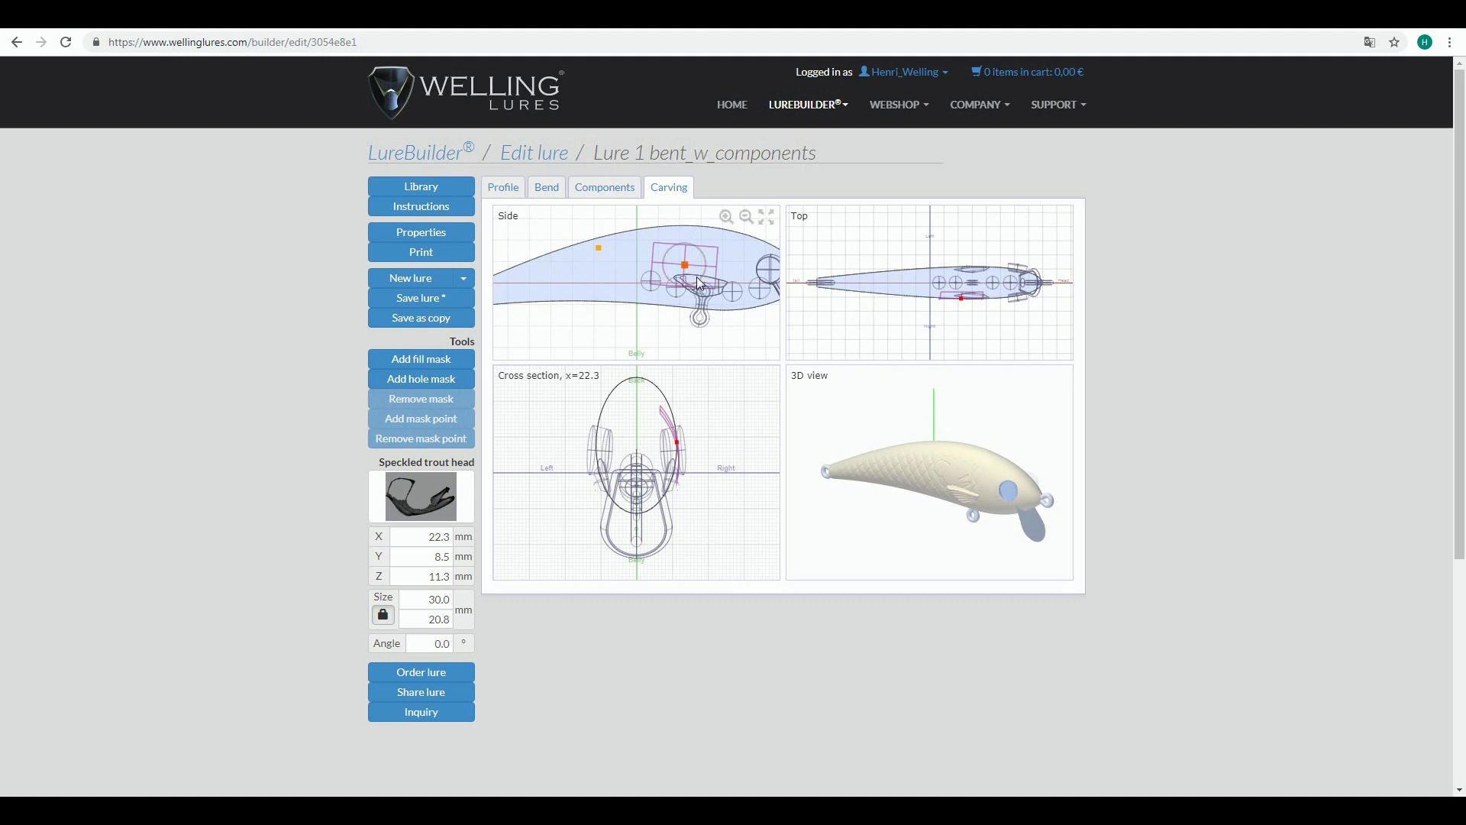
Drag the Speckled trout head texture forward to X 59.2, Y 3.2, Z 9.7 mm
scroll(687, 279, "down", 2)
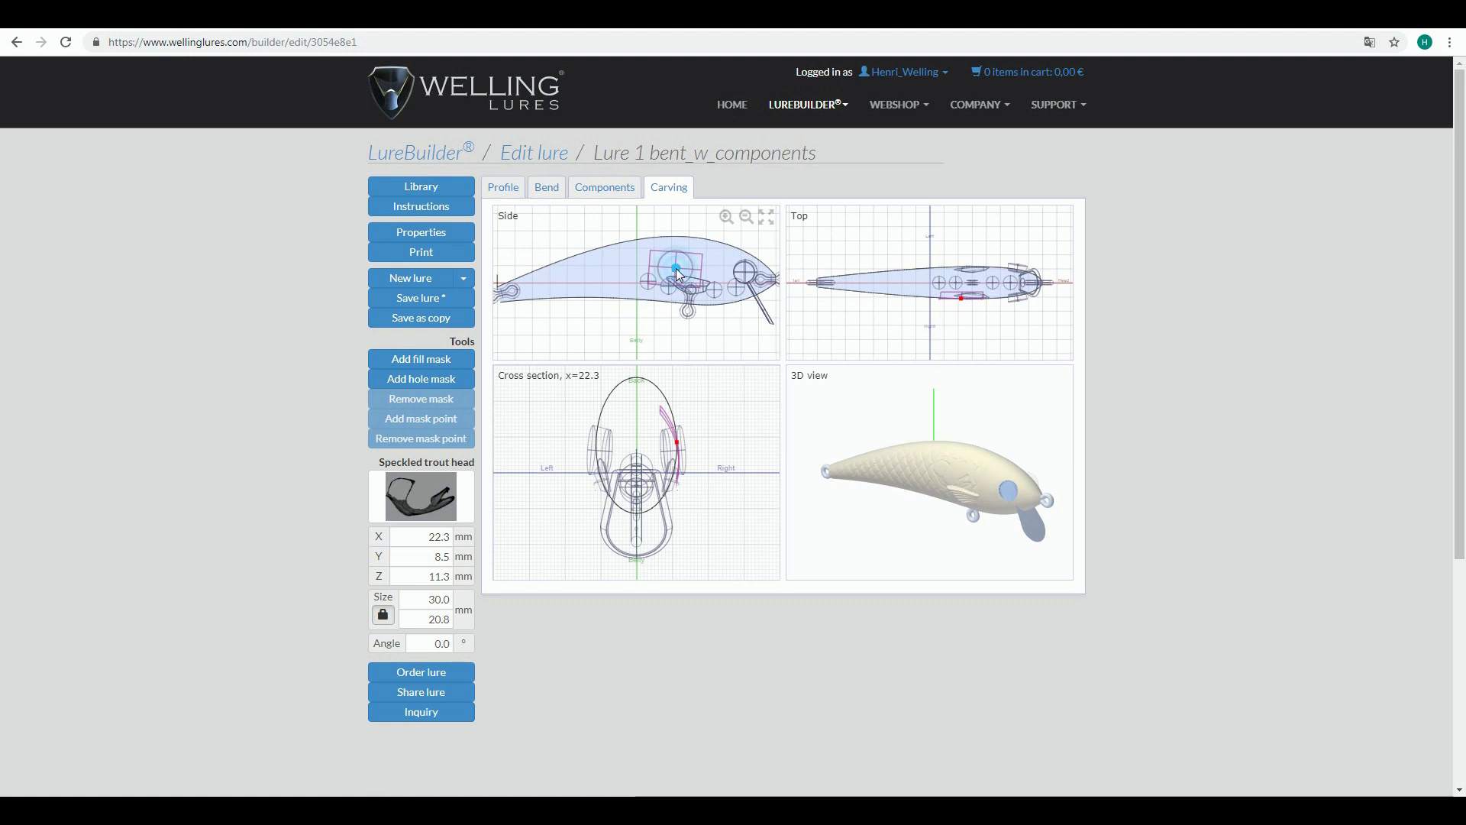
left_click_drag(678, 275, 743, 281)
scroll(1031, 515, "up", 5)
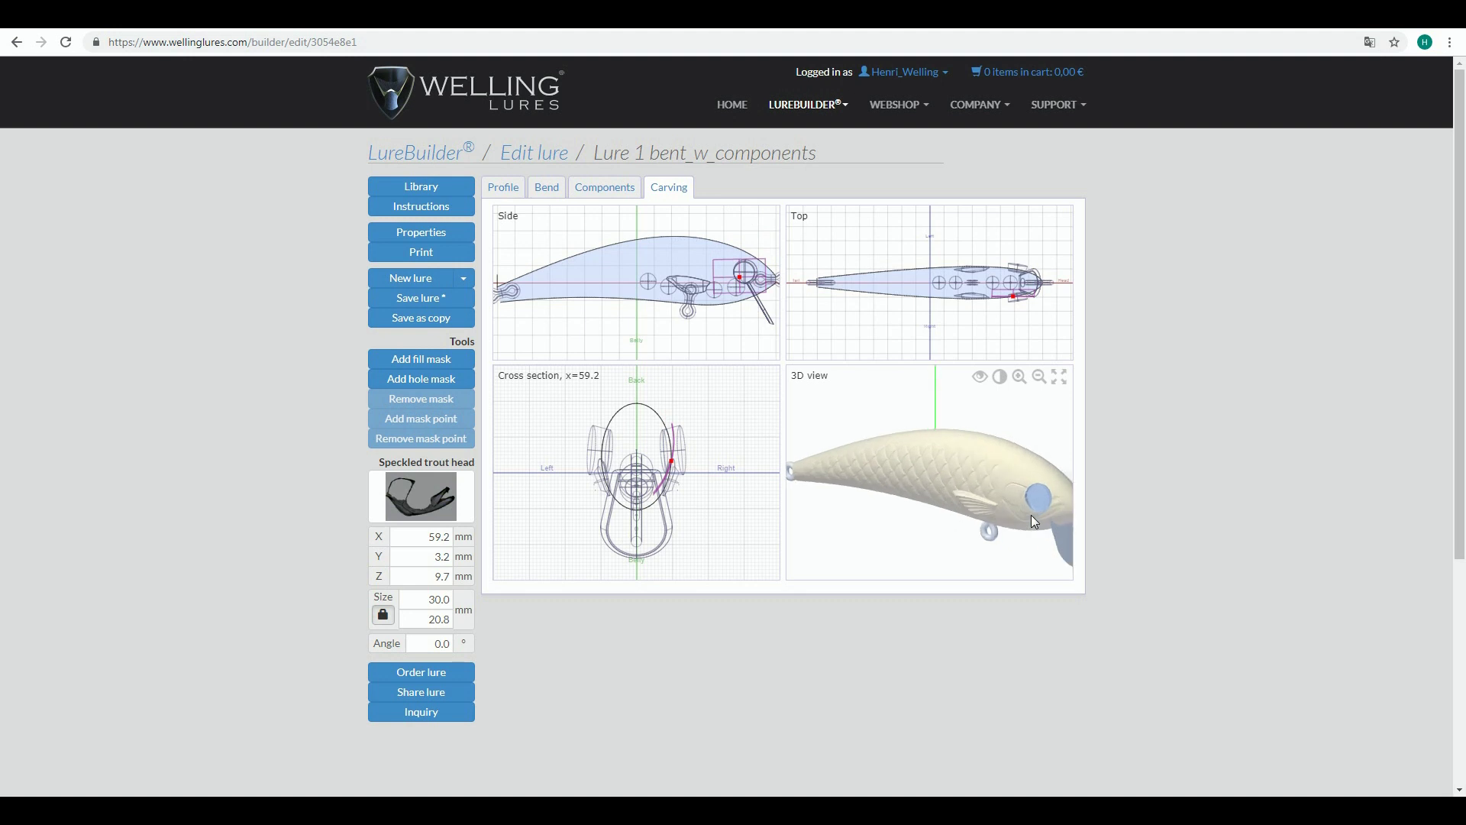
scroll(1052, 510, "up", 5)
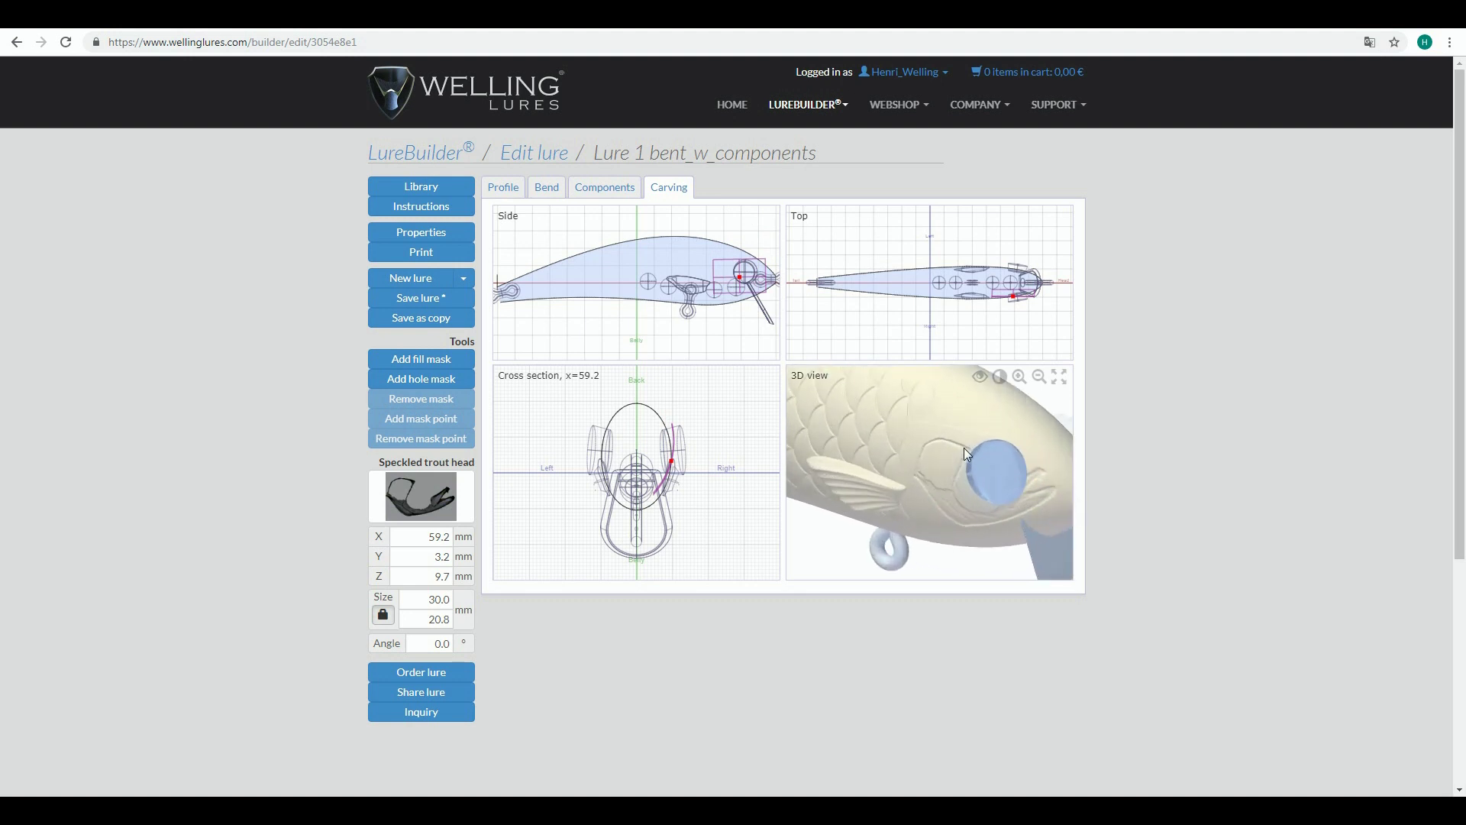
scroll(1002, 507, "down", 5)
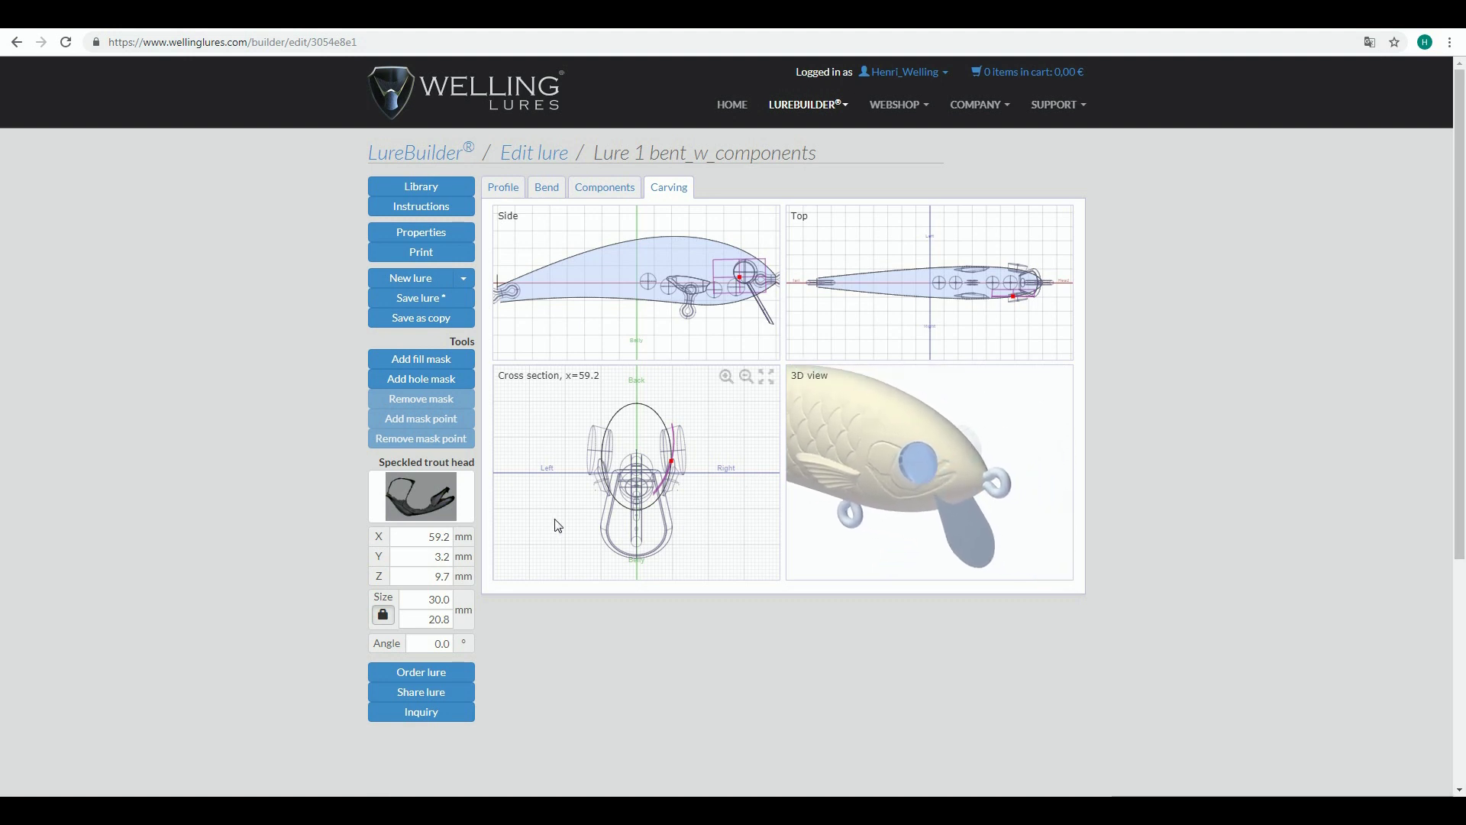
Nudge the head texture forward and size it 42.0 × 35.0 mm with proportions unlocked
left_click(431, 600)
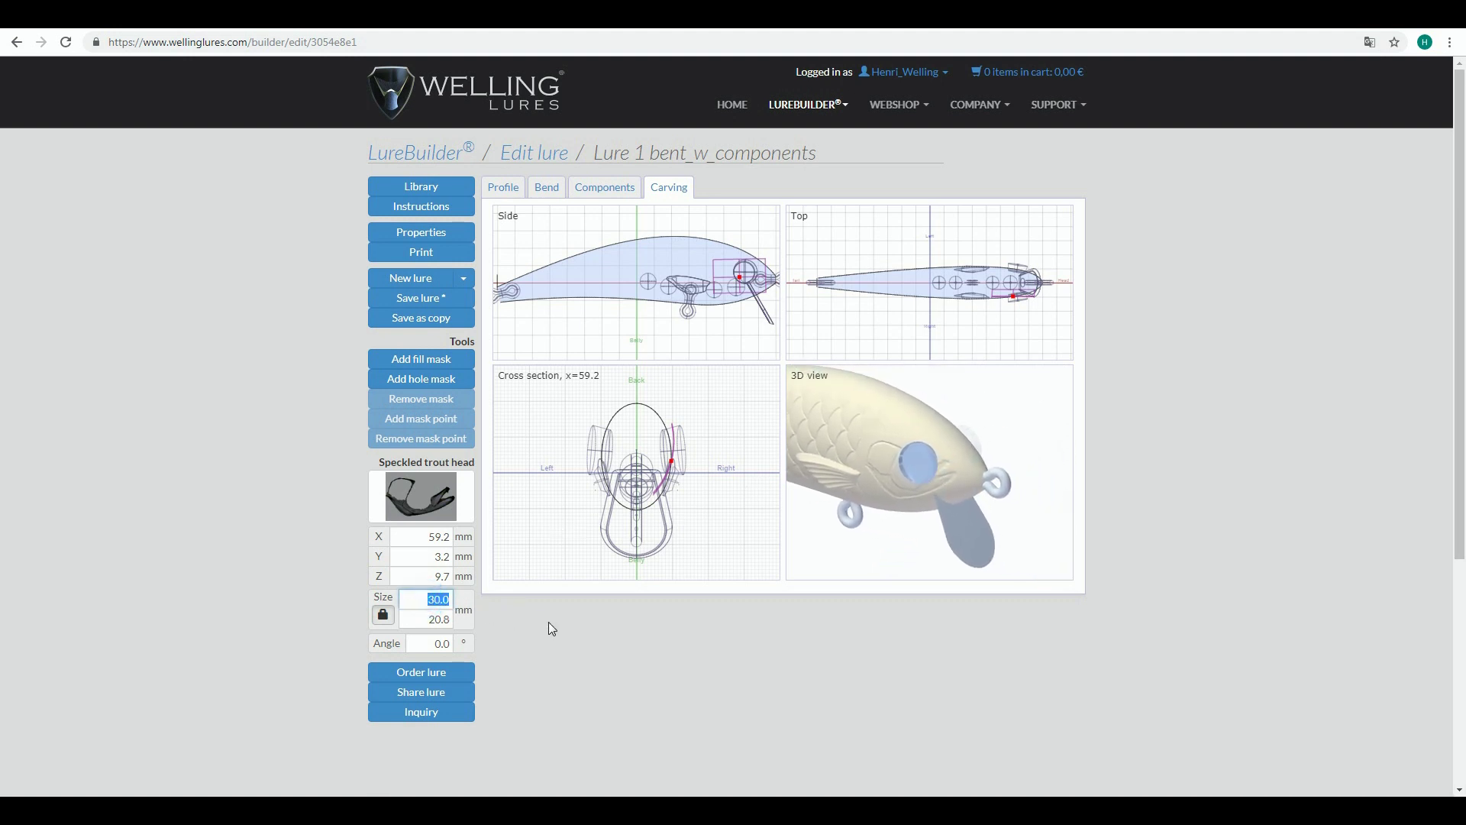
type("40.0")
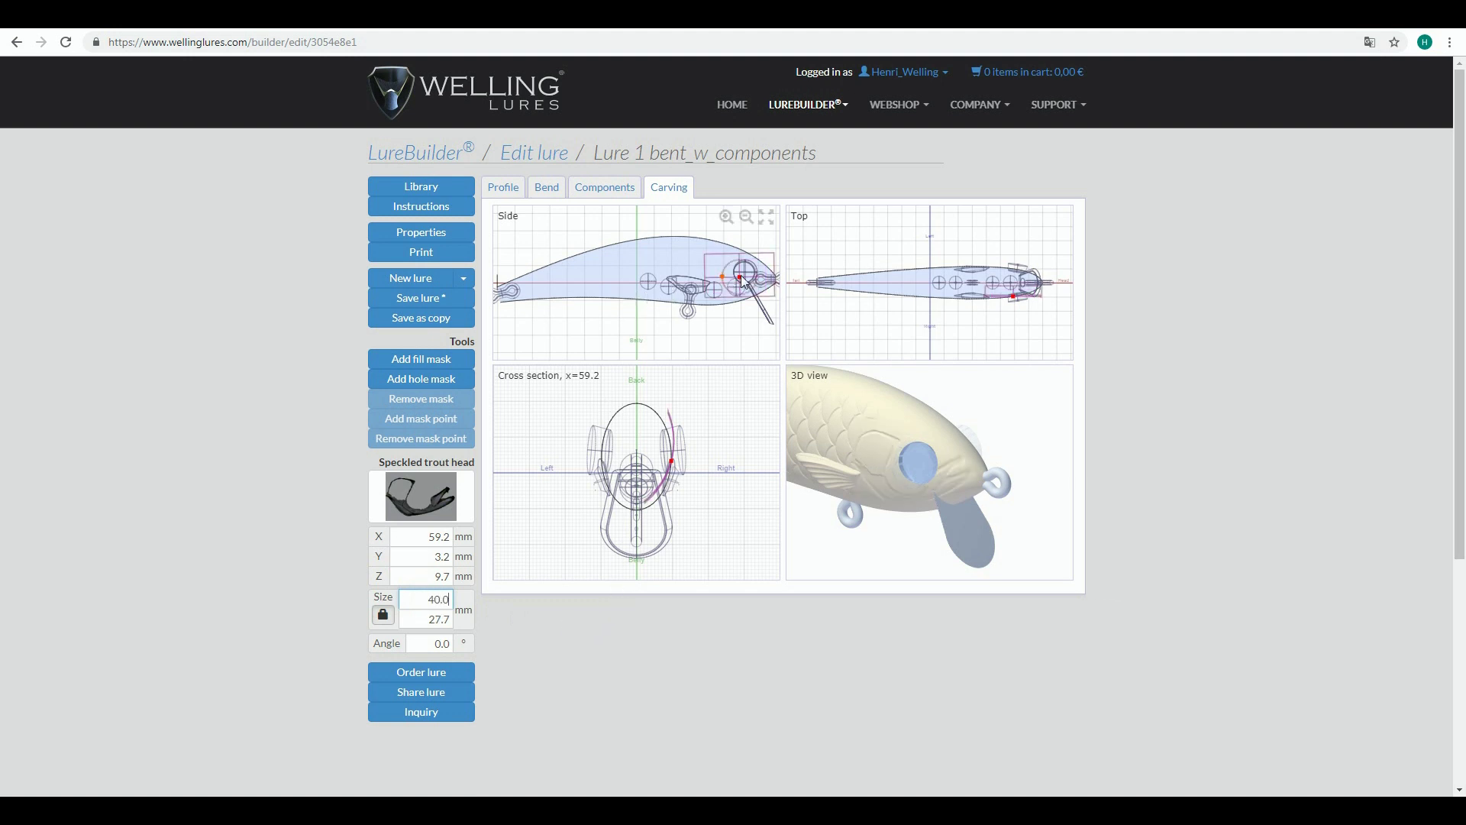
left_click_drag(741, 283, 746, 287)
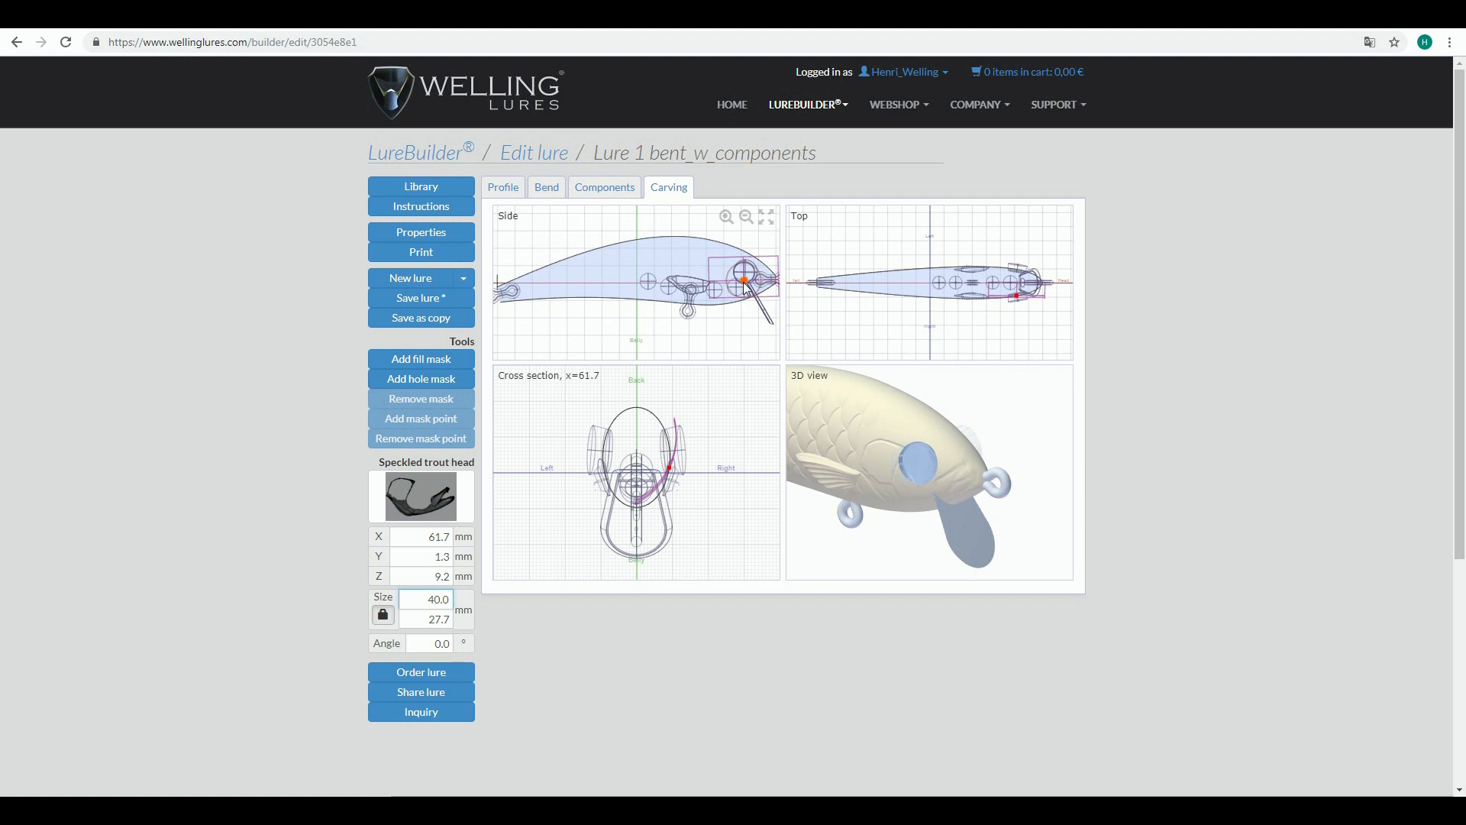
double_click(437, 599)
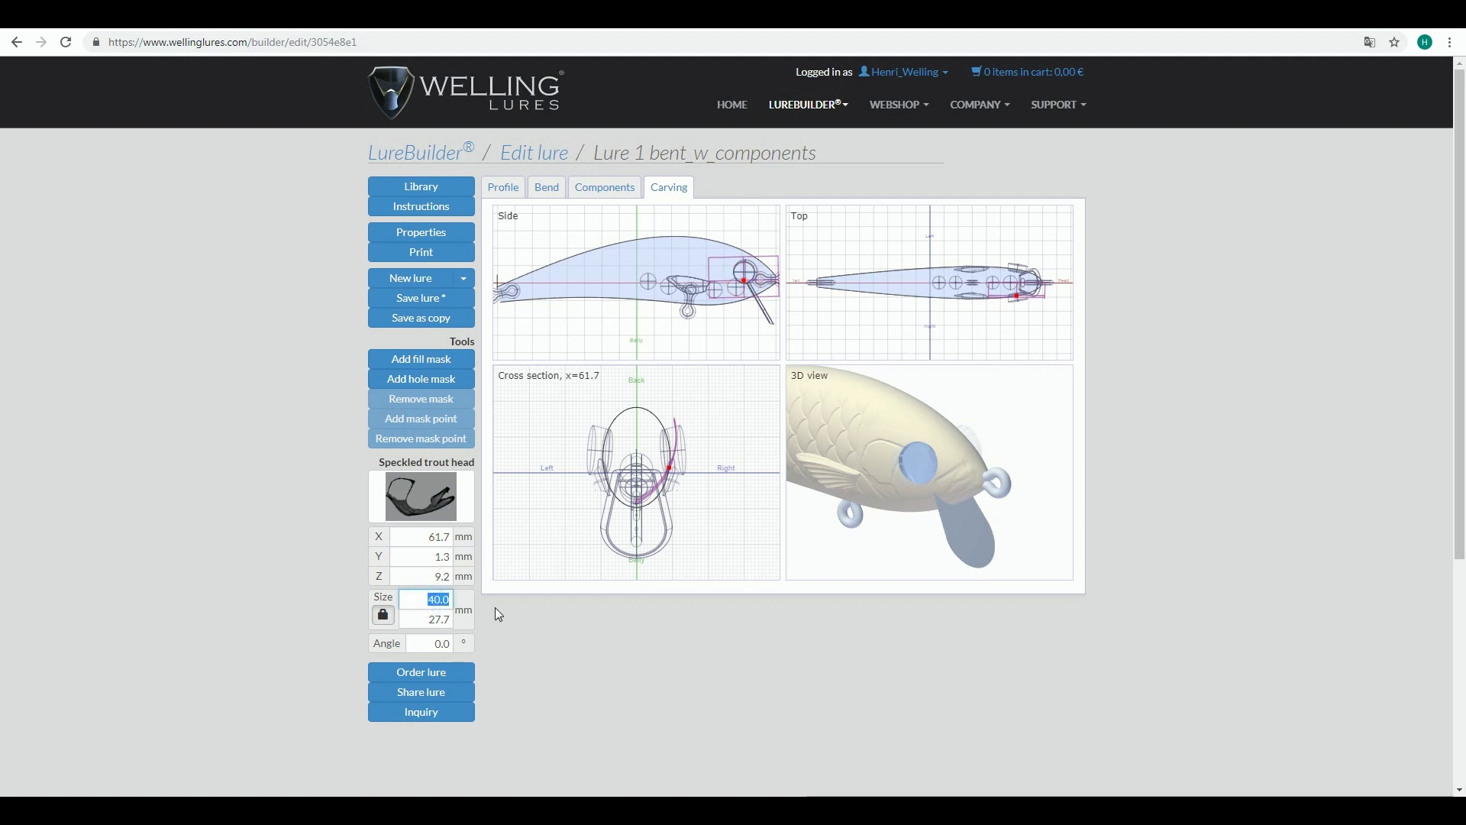
type("42.0")
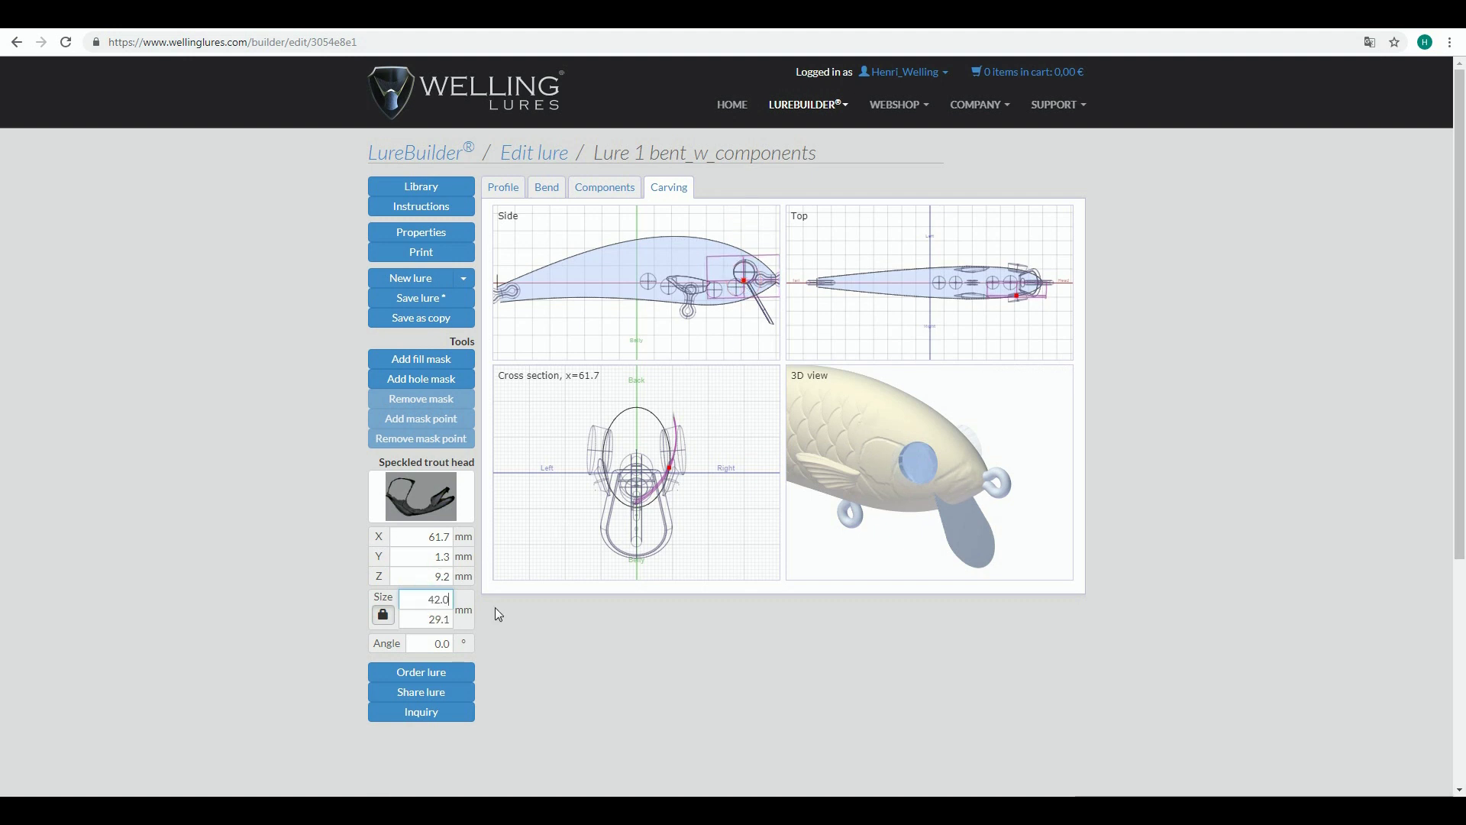
left_click(499, 614)
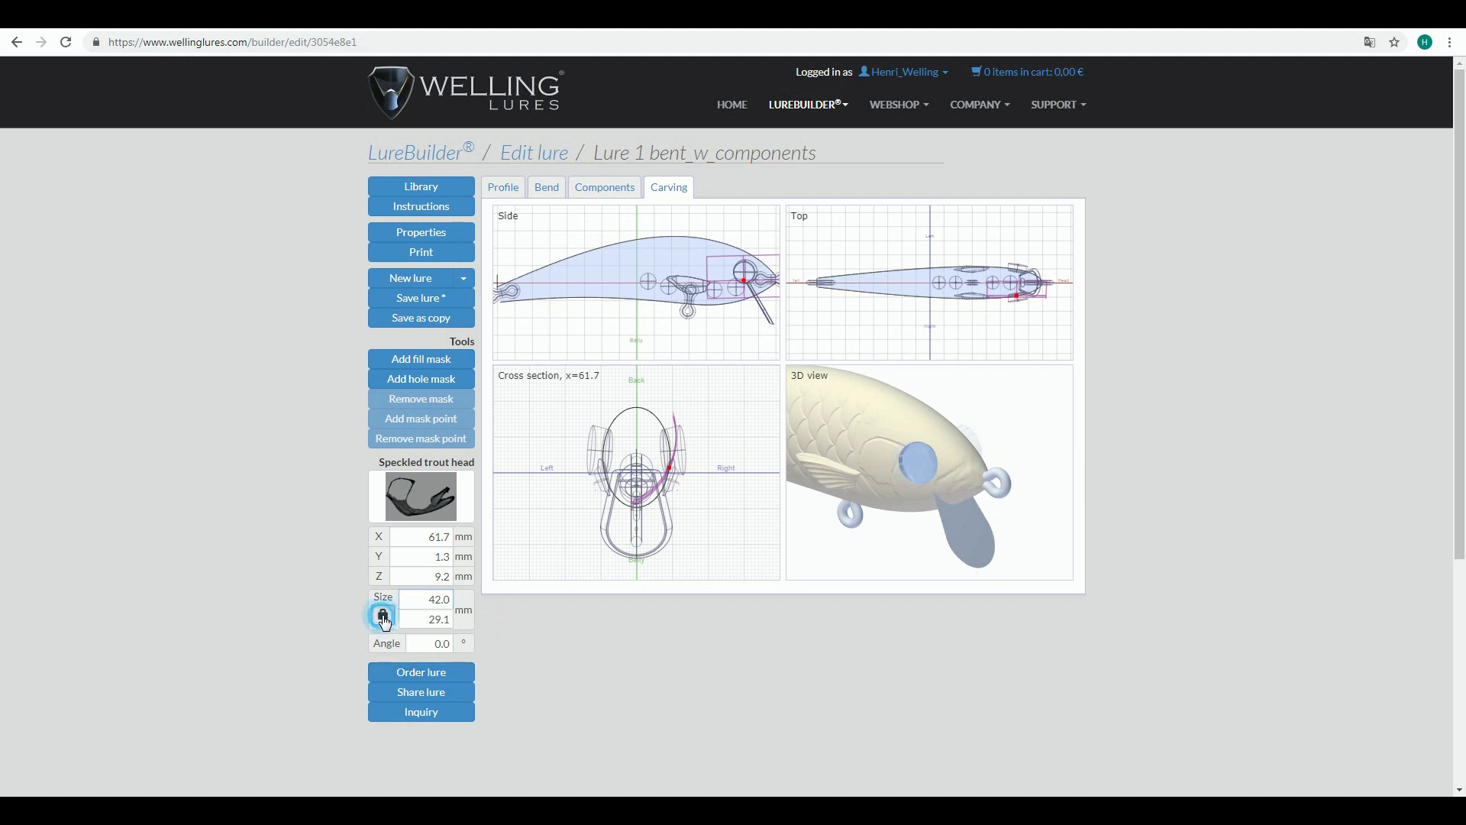
double_click(420, 616)
type("35.0")
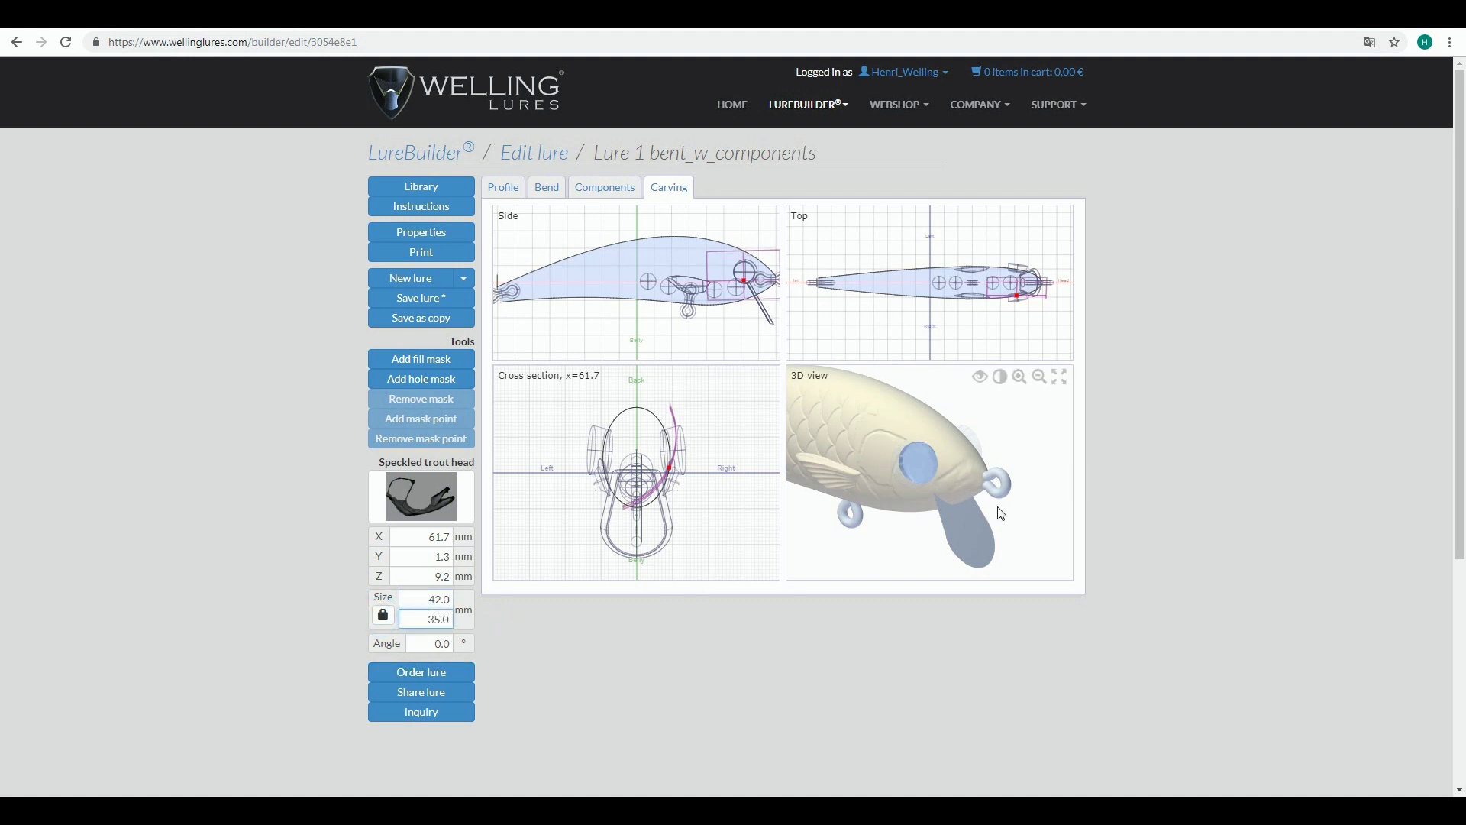
scroll(928, 516, "up", 2)
Shift the head texture back to X 58.5, Y -0.5, Z 9.3 mm, checking from several angles
mouse_move(927, 515)
left_mouse_down()
mouse_move(969, 466)
mouse_move(932, 501)
left_mouse_up()
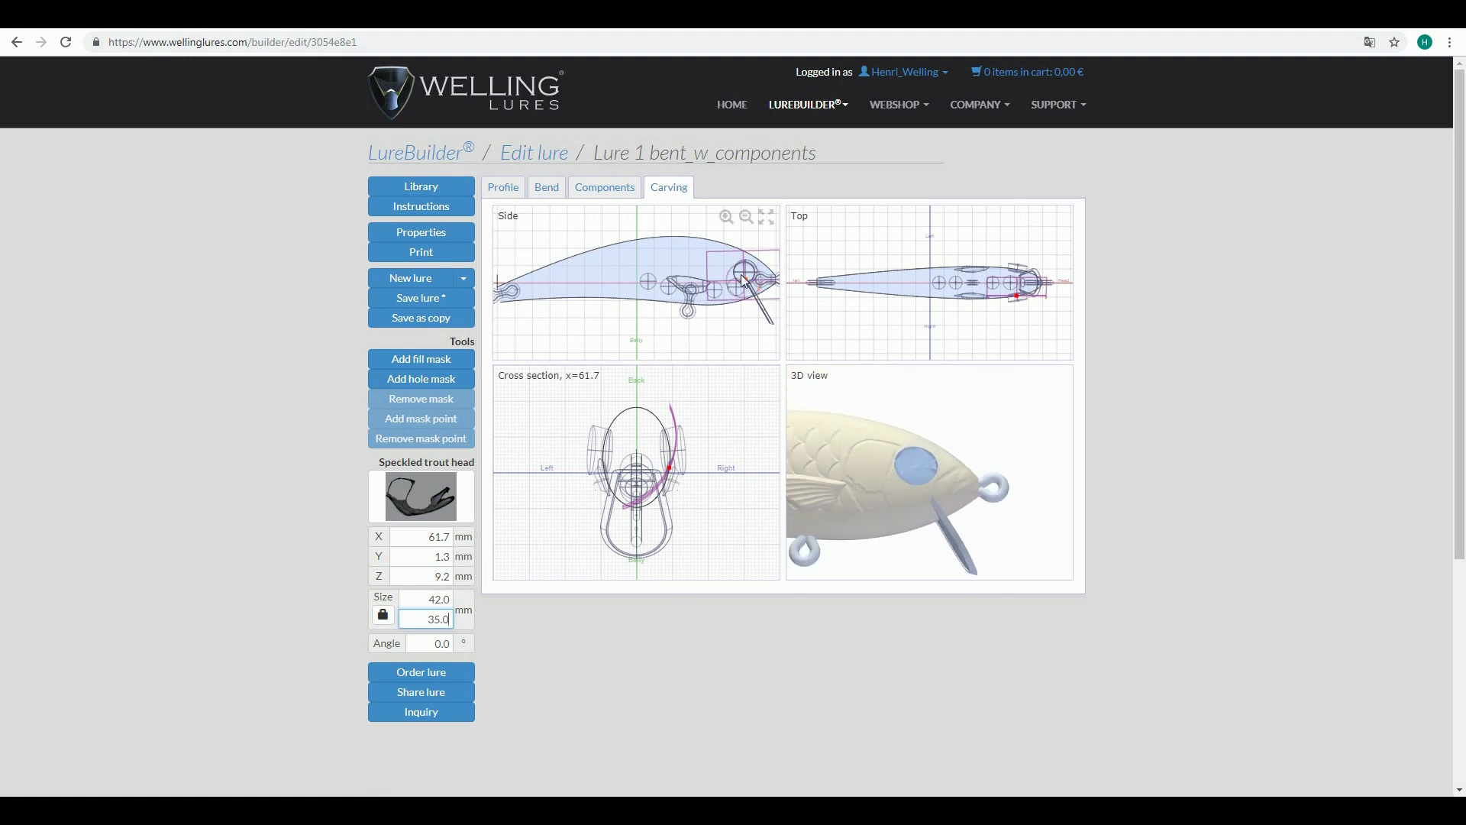
left_click_drag(742, 280, 738, 283)
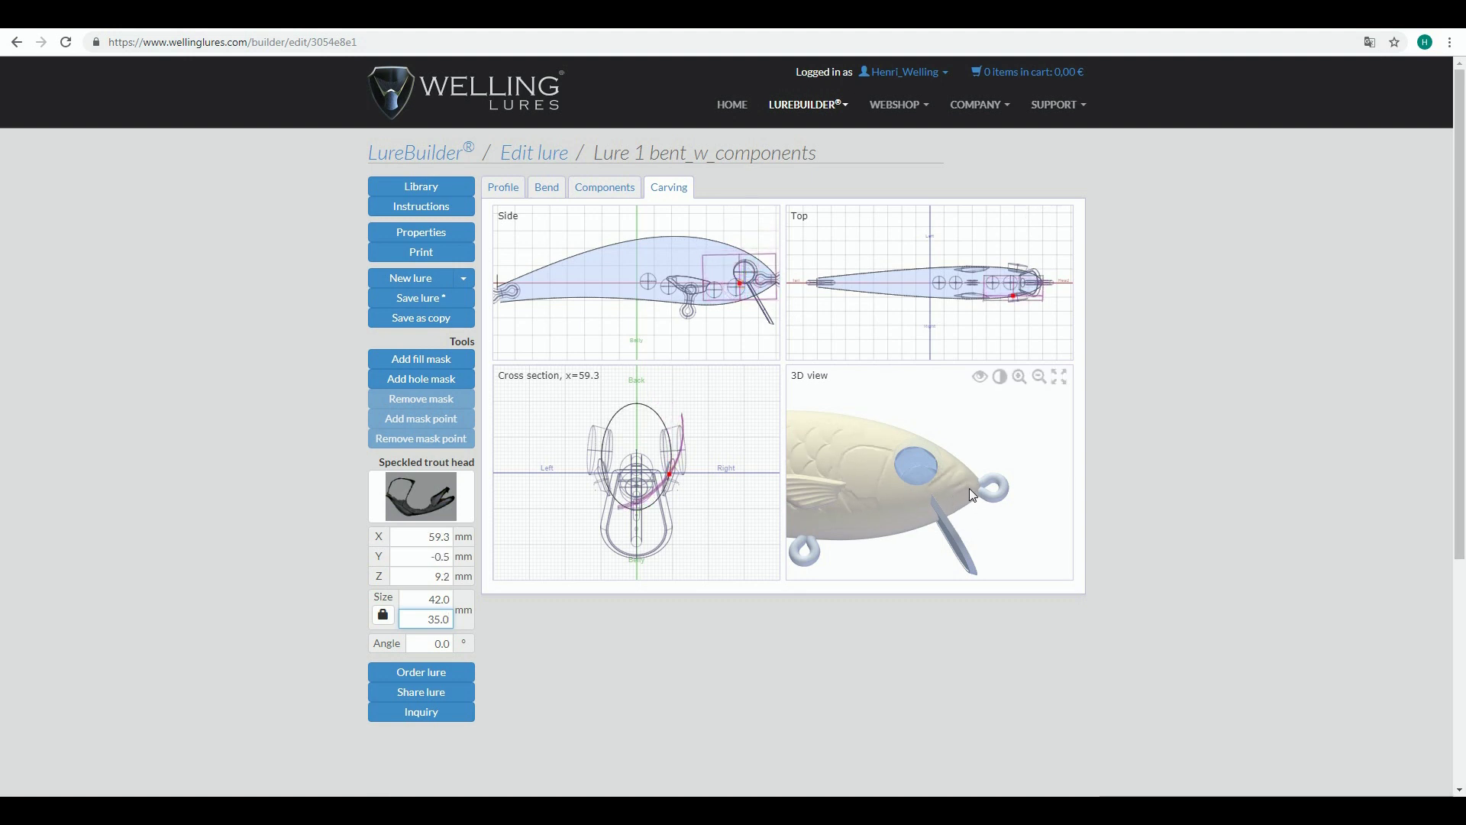
mouse_move(974, 526)
left_mouse_down()
mouse_move(999, 501)
mouse_move(925, 530)
mouse_move(960, 520)
left_mouse_up()
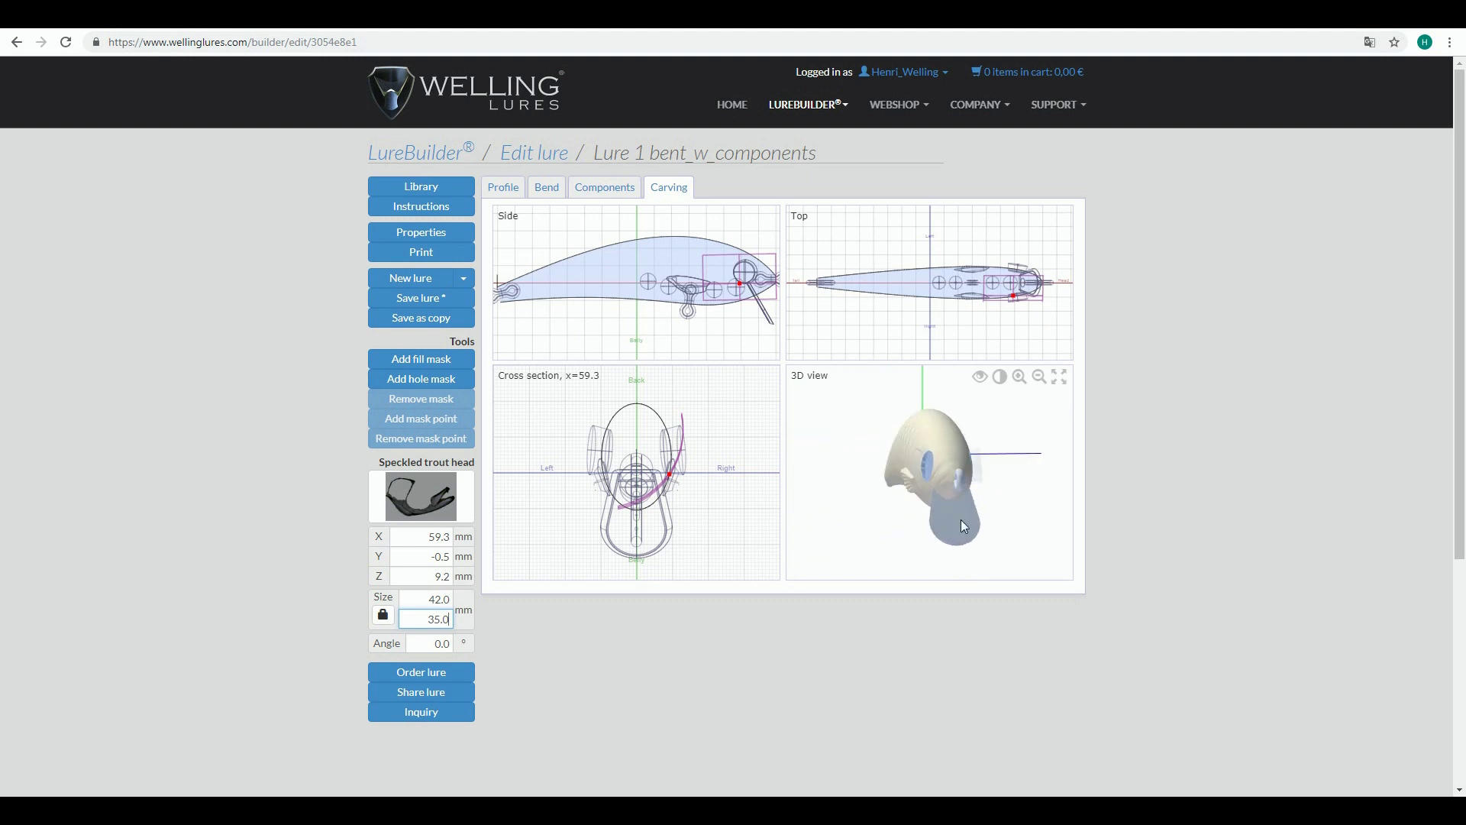
scroll(973, 527, "up", 8)
left_click_drag(1052, 512, 976, 499)
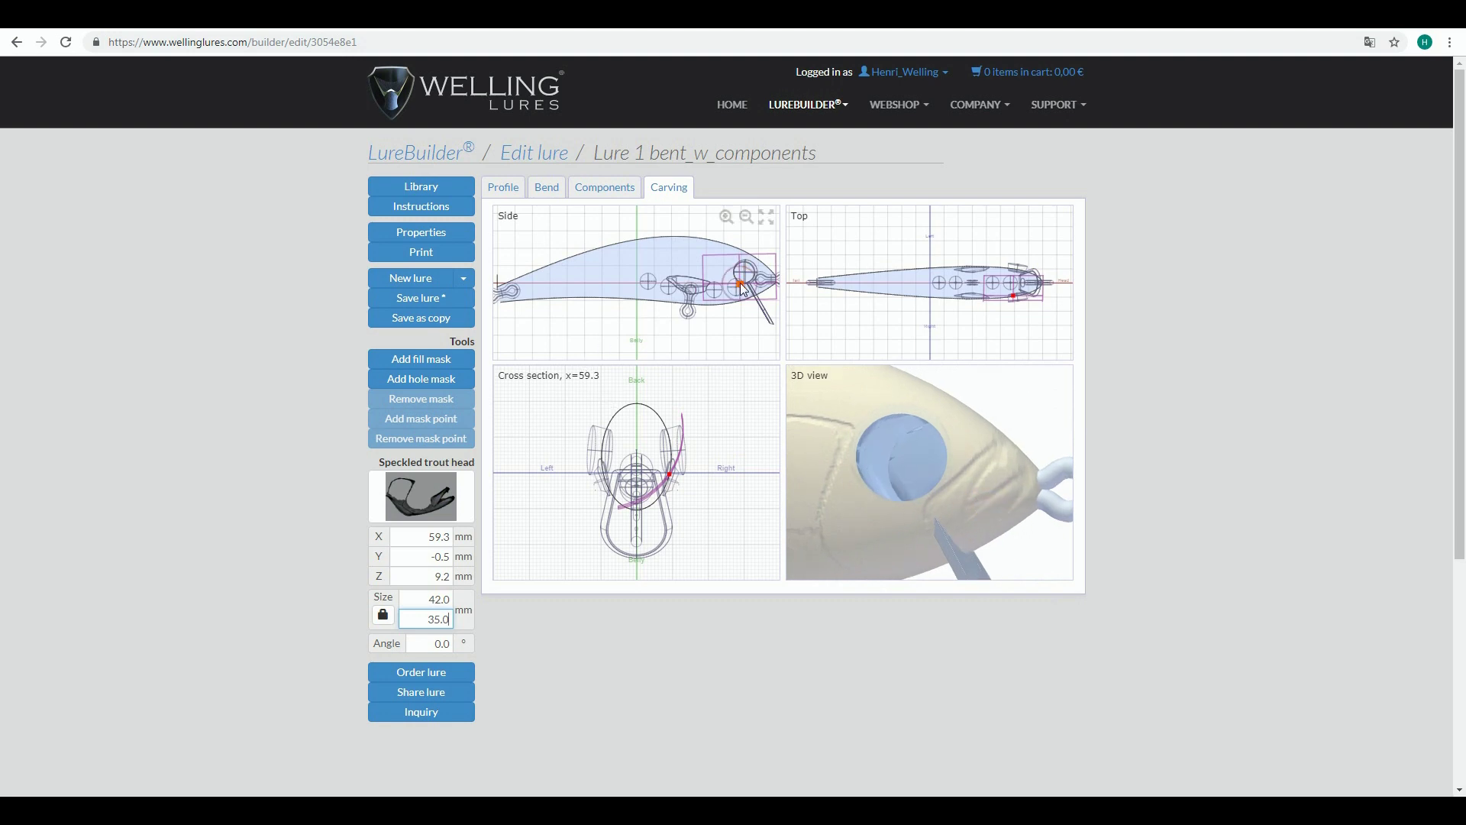
left_click_drag(743, 290, 742, 291)
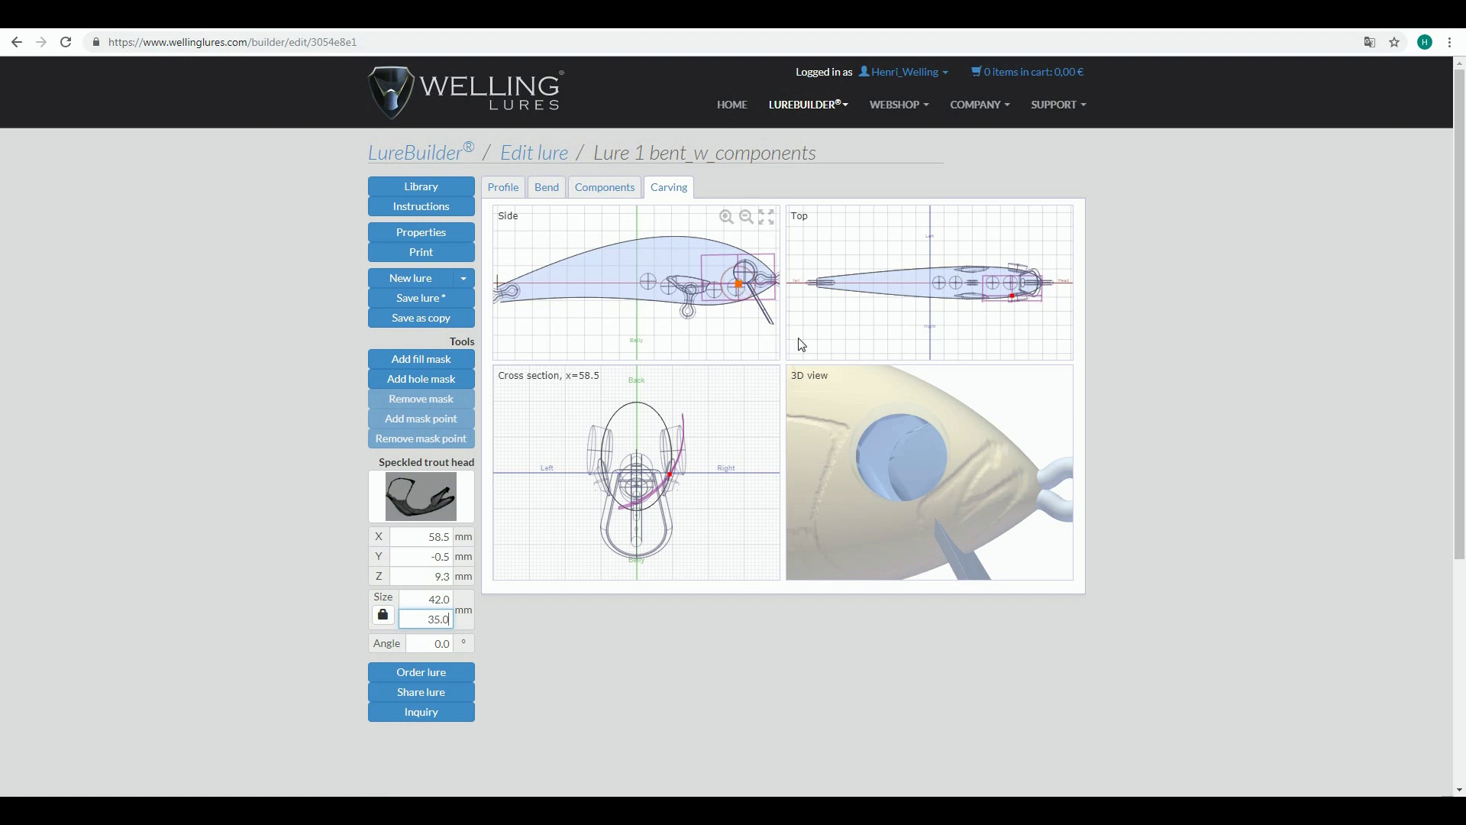
scroll(924, 488, "down", 5)
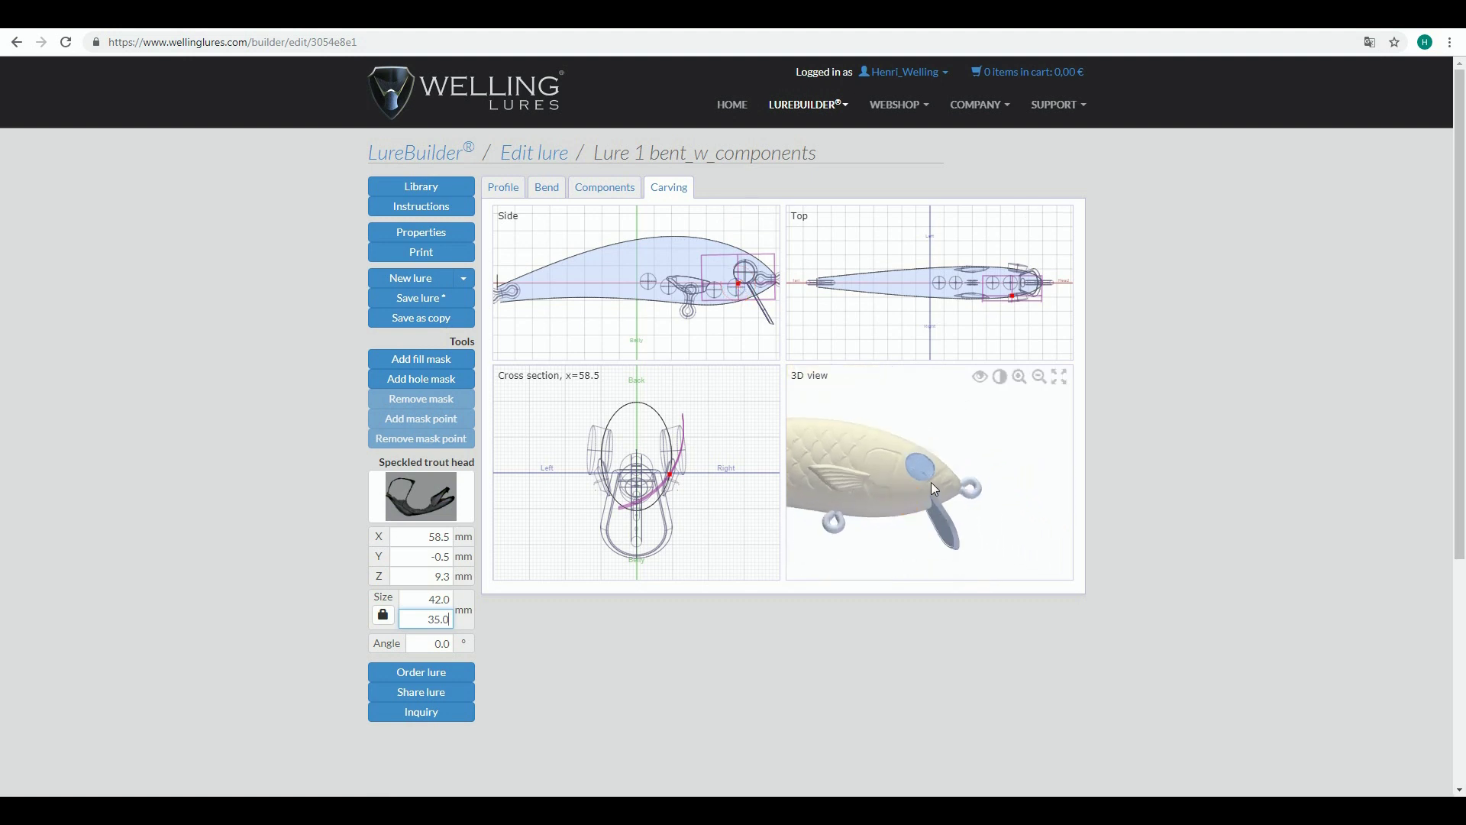
mouse_move(932, 482)
left_mouse_down()
mouse_move(873, 501)
mouse_move(941, 498)
left_mouse_up()
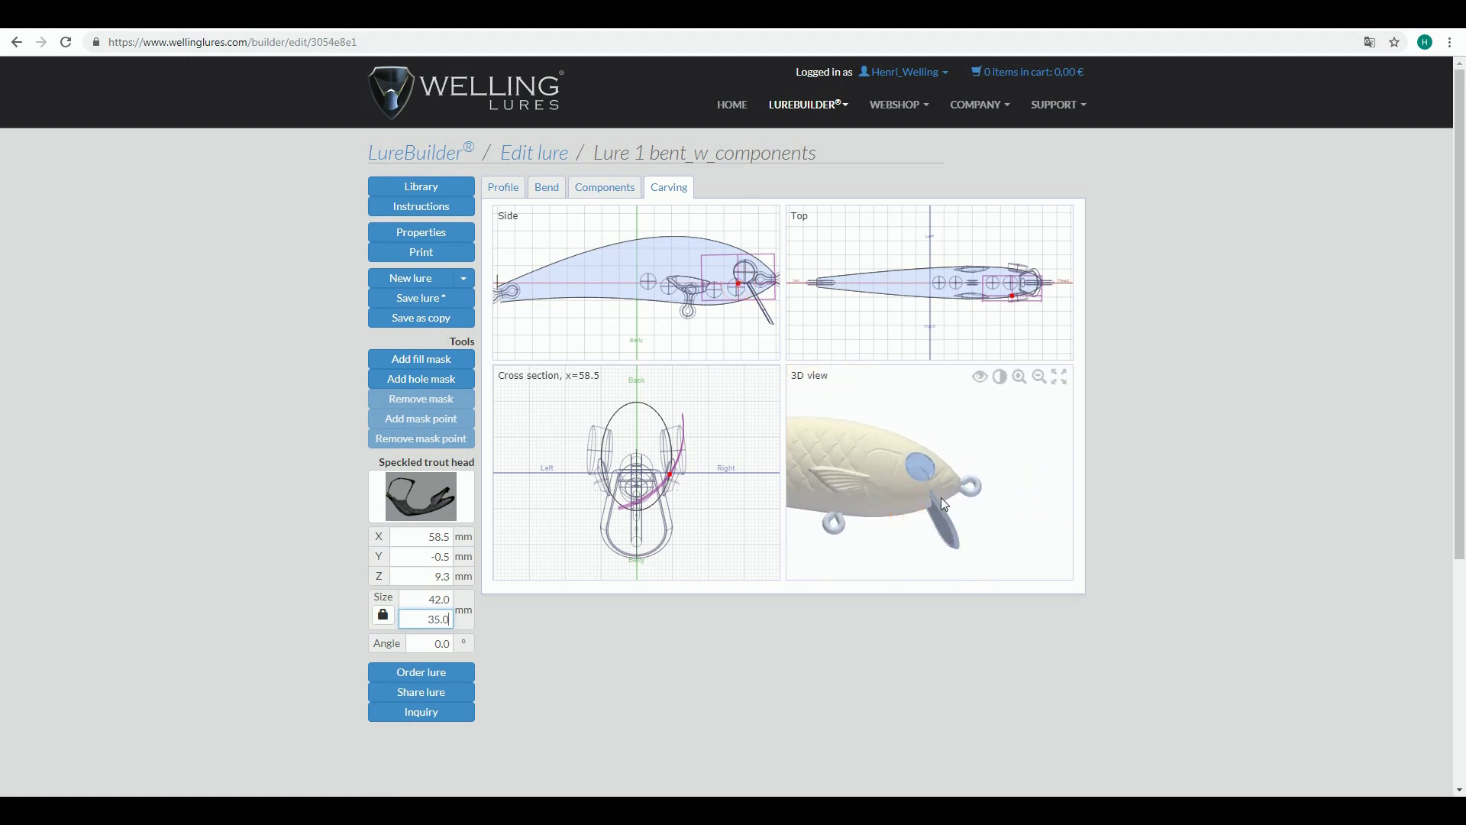
left_click(428, 599)
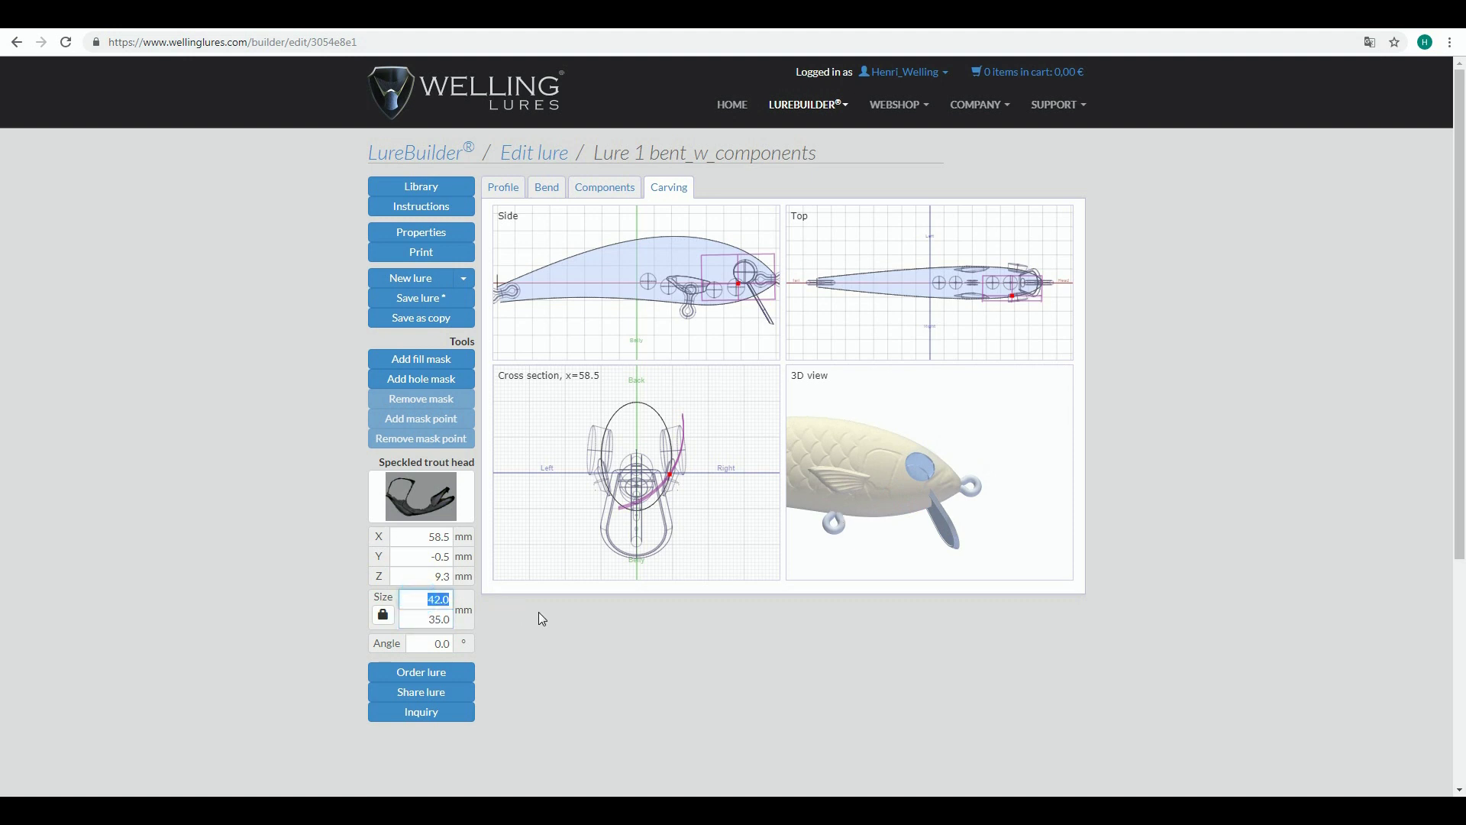
Narrow the speckled trout head texture to 37.0 mm wide and shift it forward to X 60.9
type("40.0")
key("Return")
type("37.0")
left_click_drag(740, 291, 746, 293)
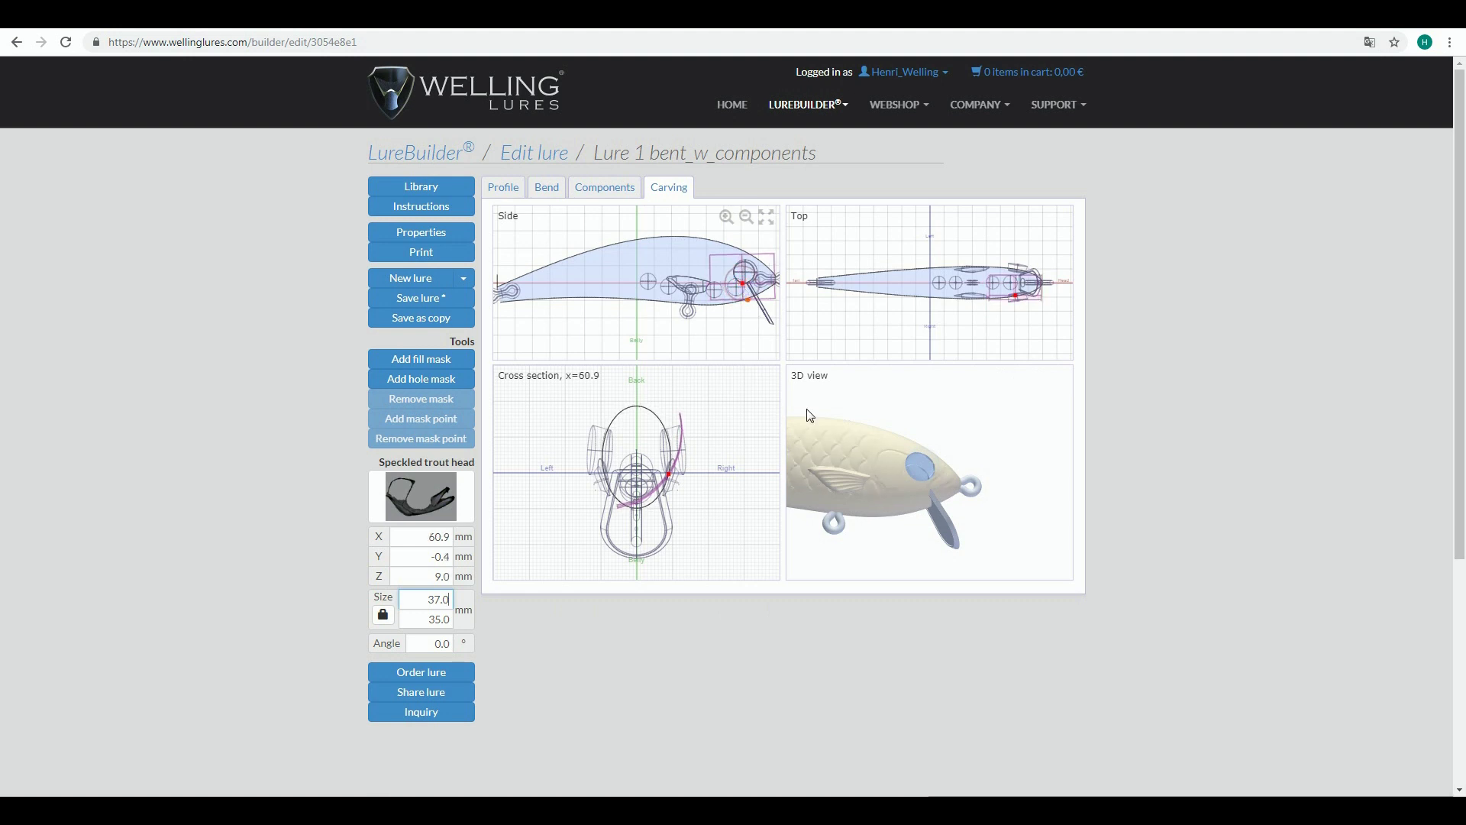
Orbit and zoom around the lure to check the head texture around the eye and sides
scroll(948, 484, "up", 5)
left_click_drag(920, 529, 862, 474)
scroll(861, 474, "down", 5)
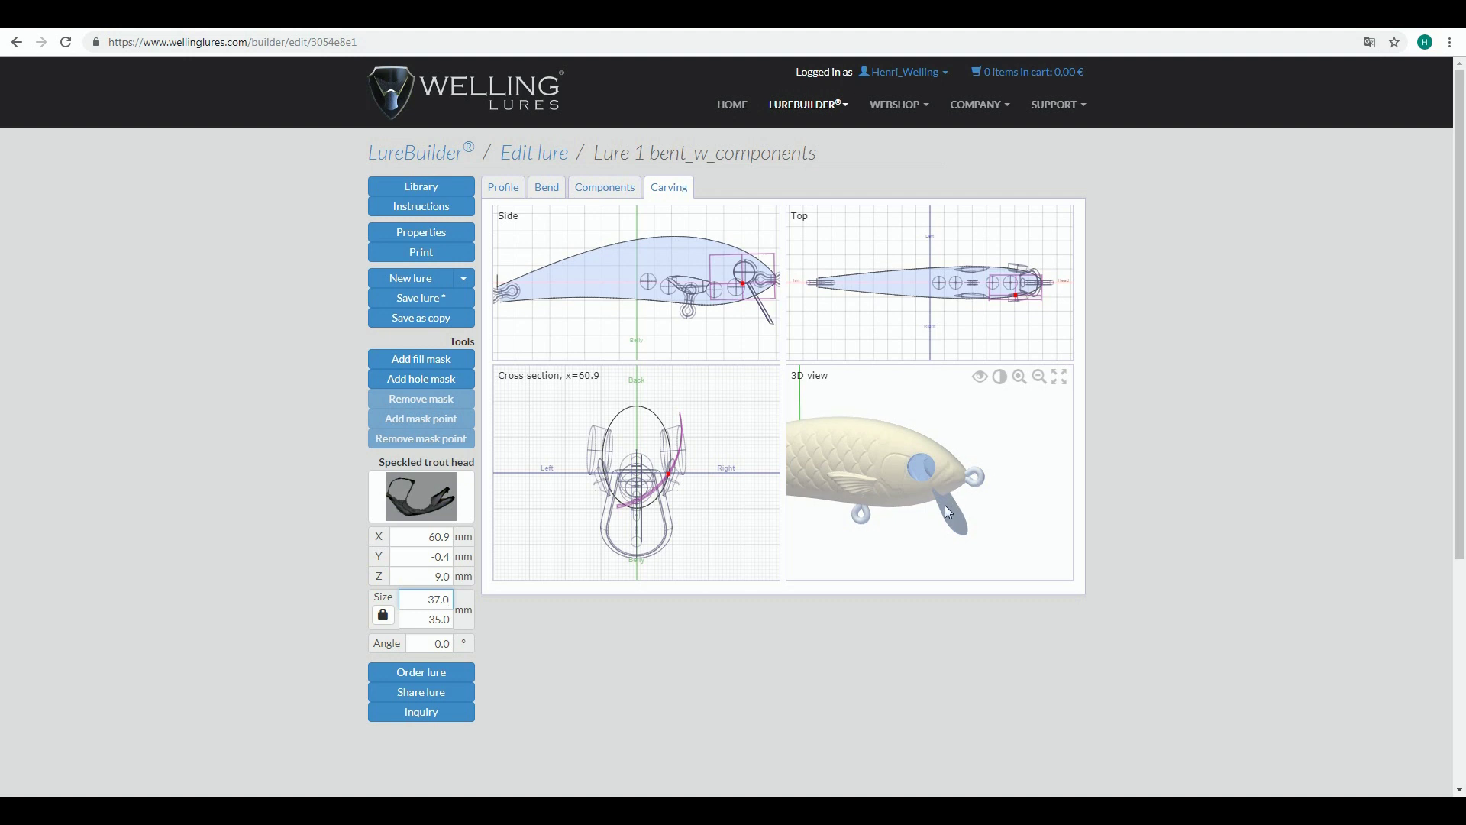
scroll(908, 460, "up", 5)
left_click_drag(845, 411, 812, 393)
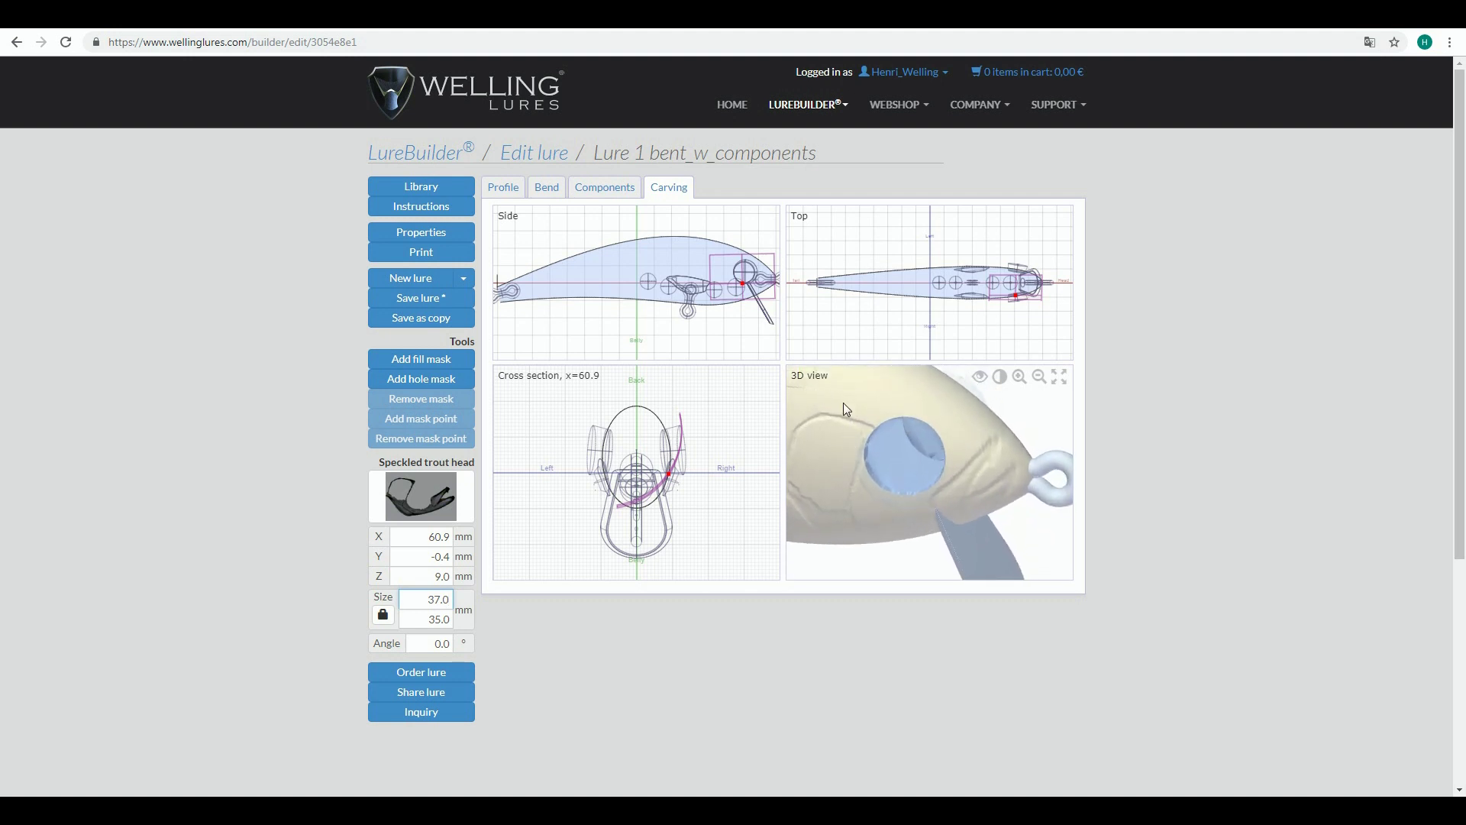
scroll(844, 402, "down", 5)
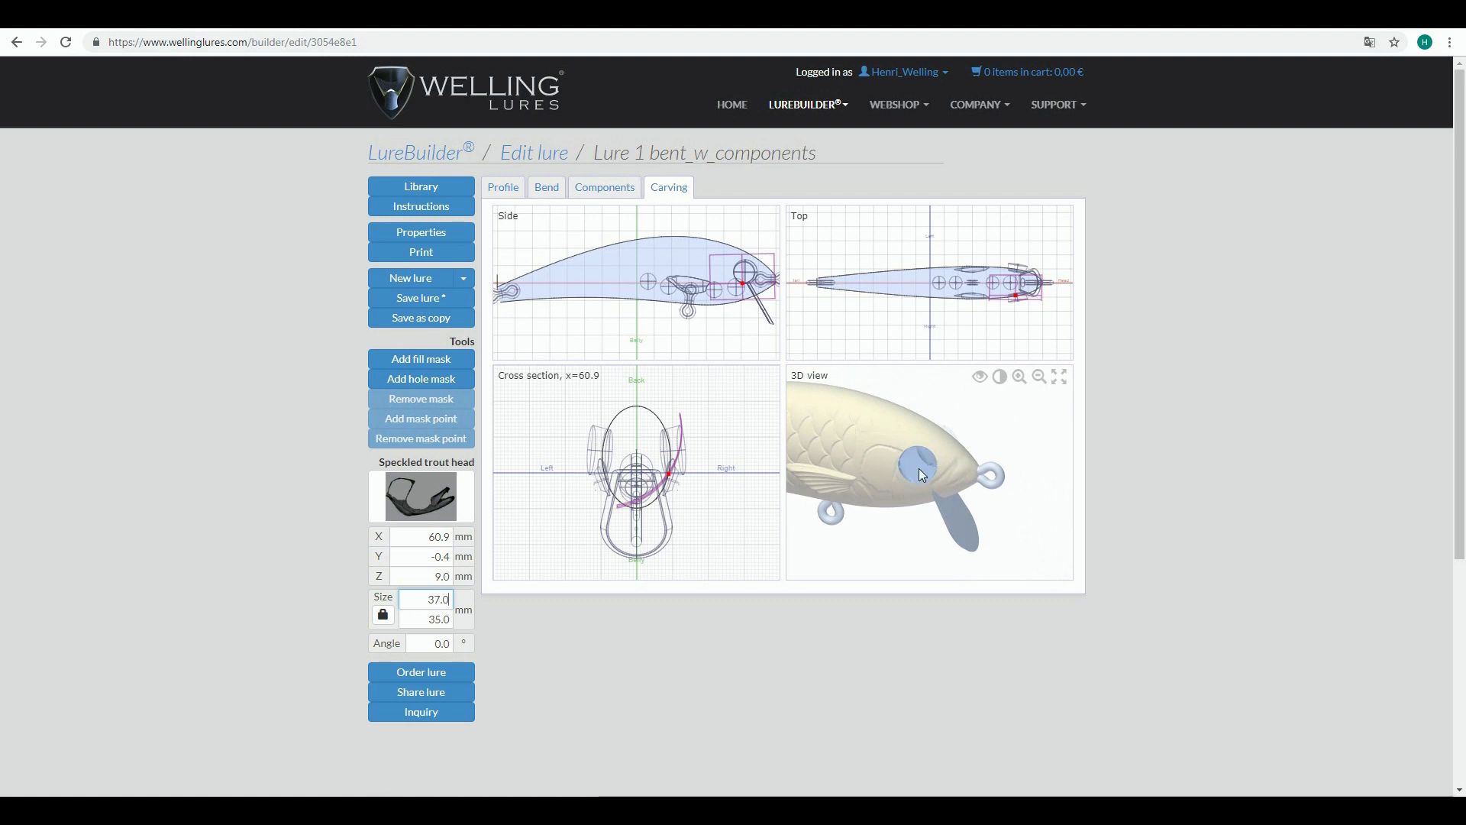
mouse_move(919, 469)
left_mouse_down()
mouse_move(945, 444)
mouse_move(938, 486)
left_mouse_up()
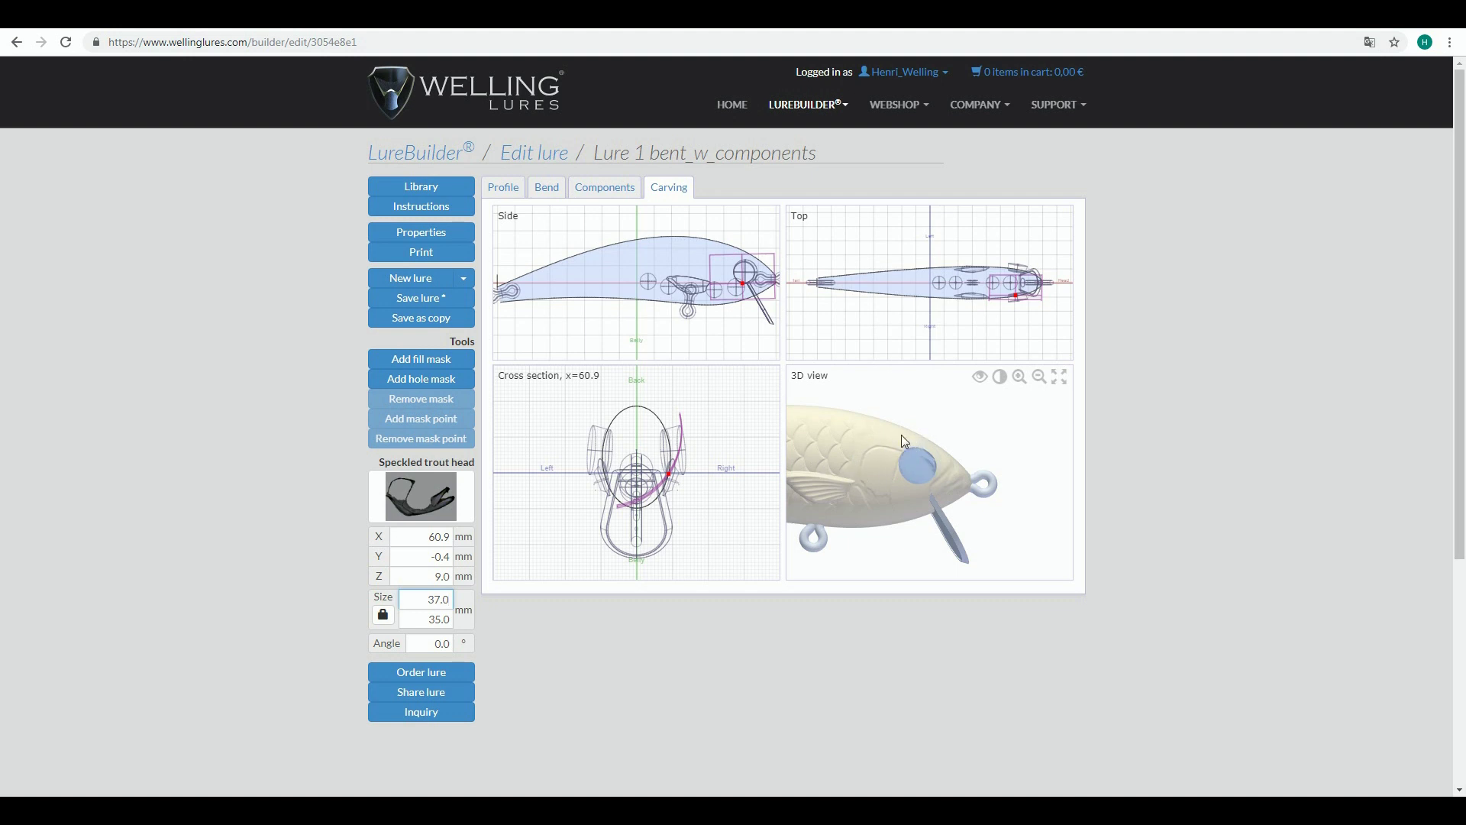
left_click_drag(900, 443, 810, 492)
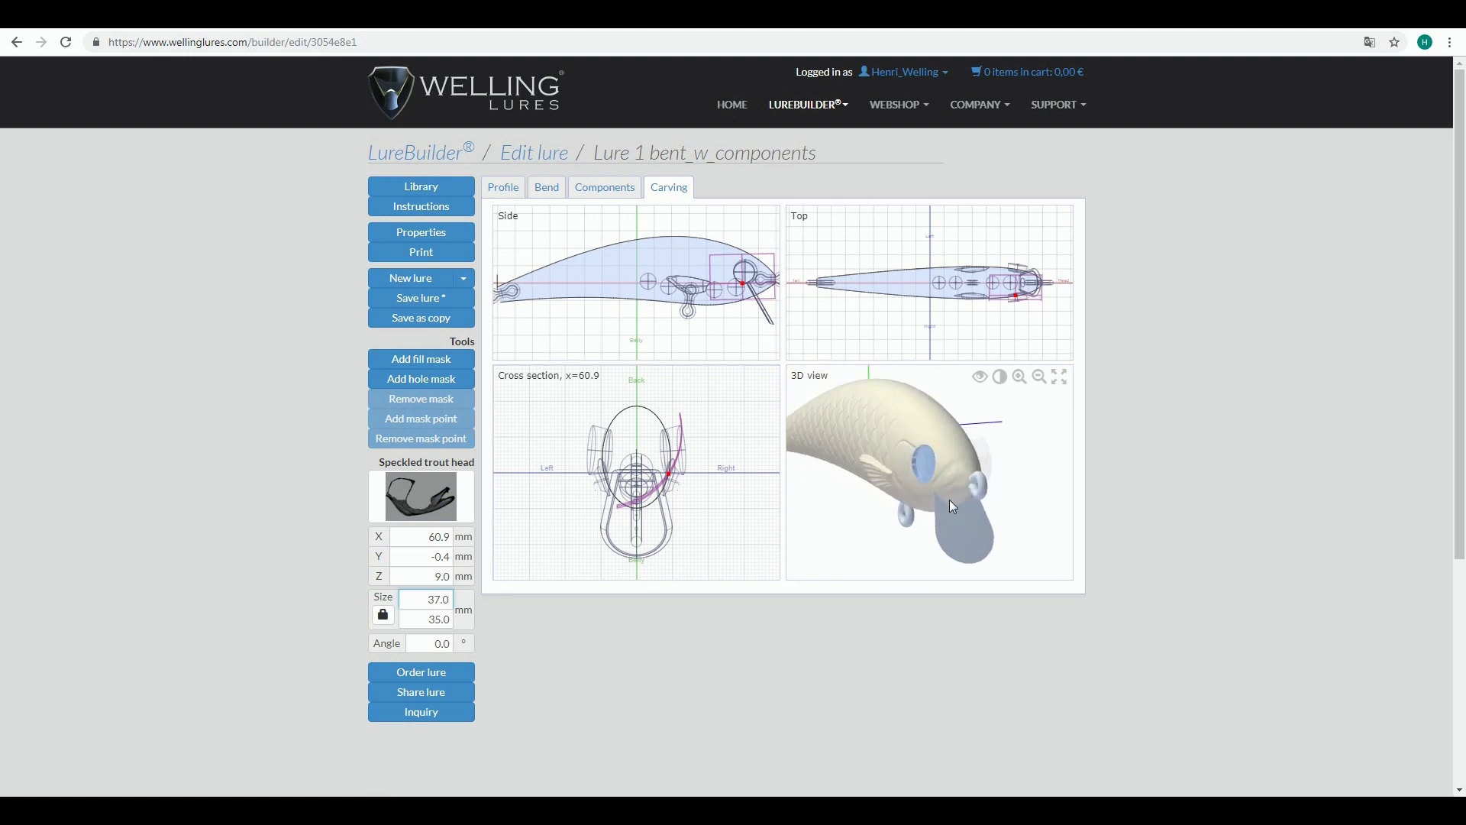
mouse_move(950, 500)
left_mouse_down()
mouse_move(969, 487)
mouse_move(927, 487)
left_mouse_up()
scroll(925, 488, "down", 3)
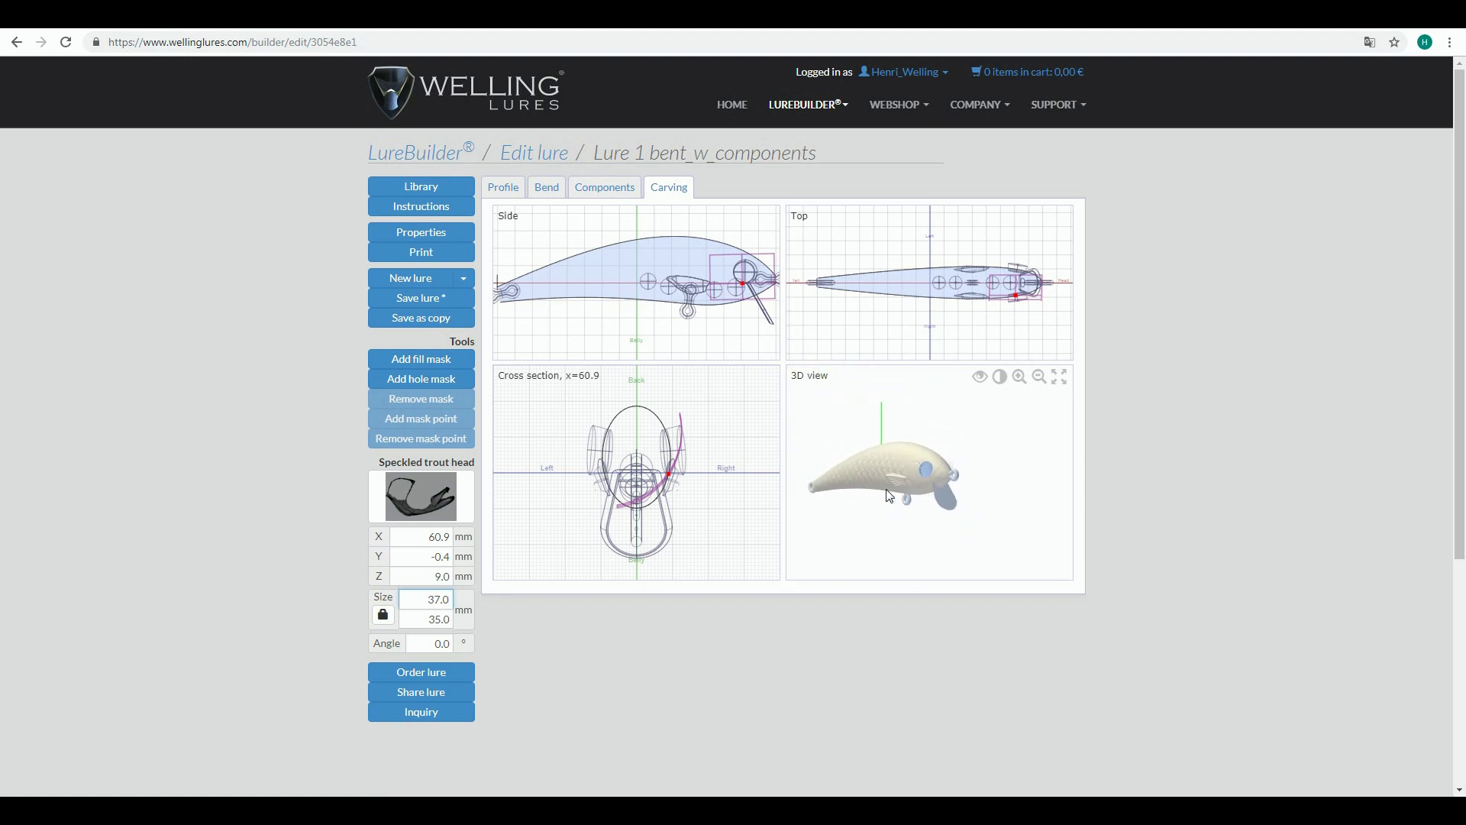
left_click(426, 308)
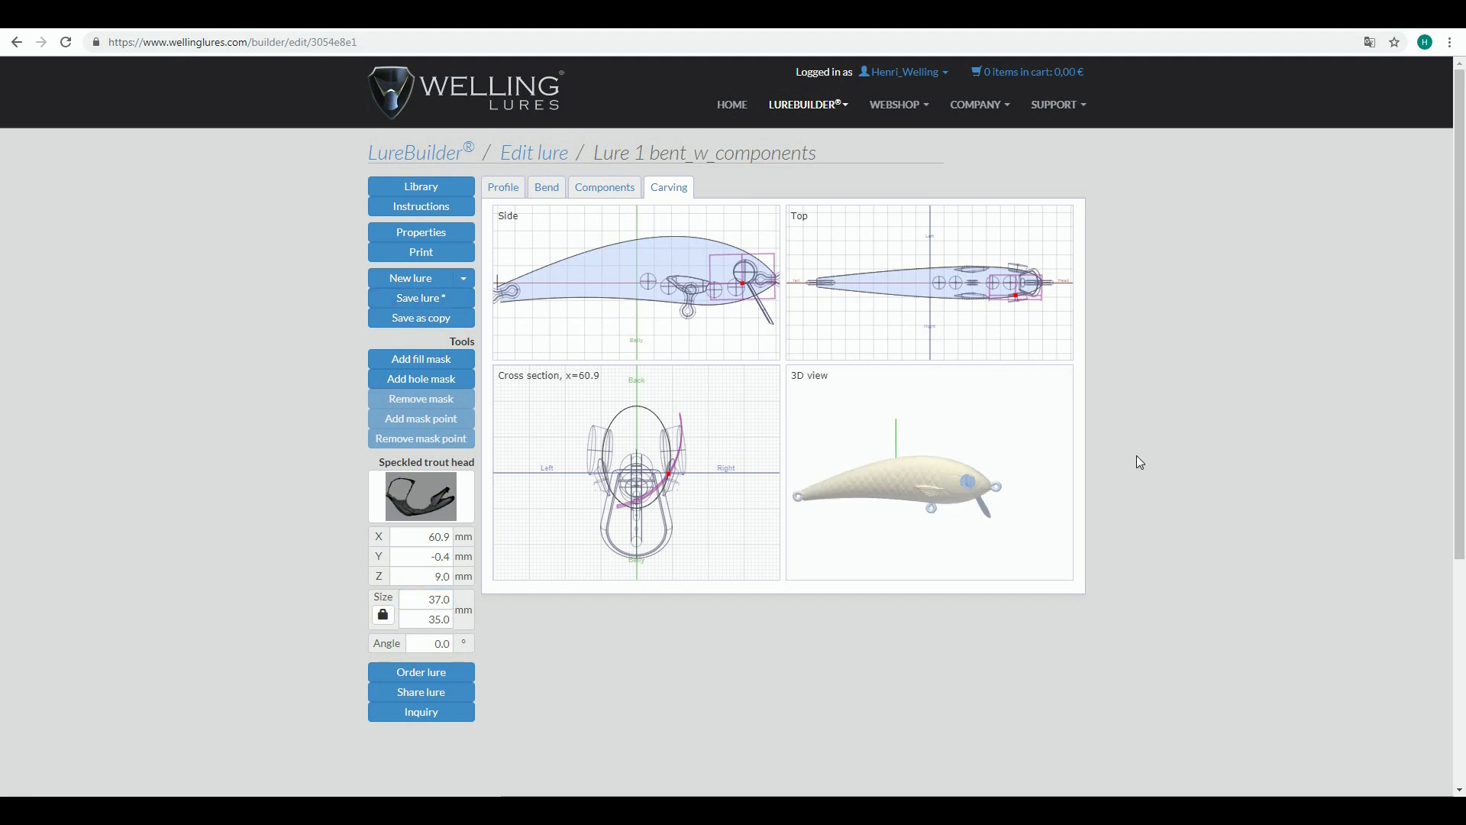
left_click(420, 510)
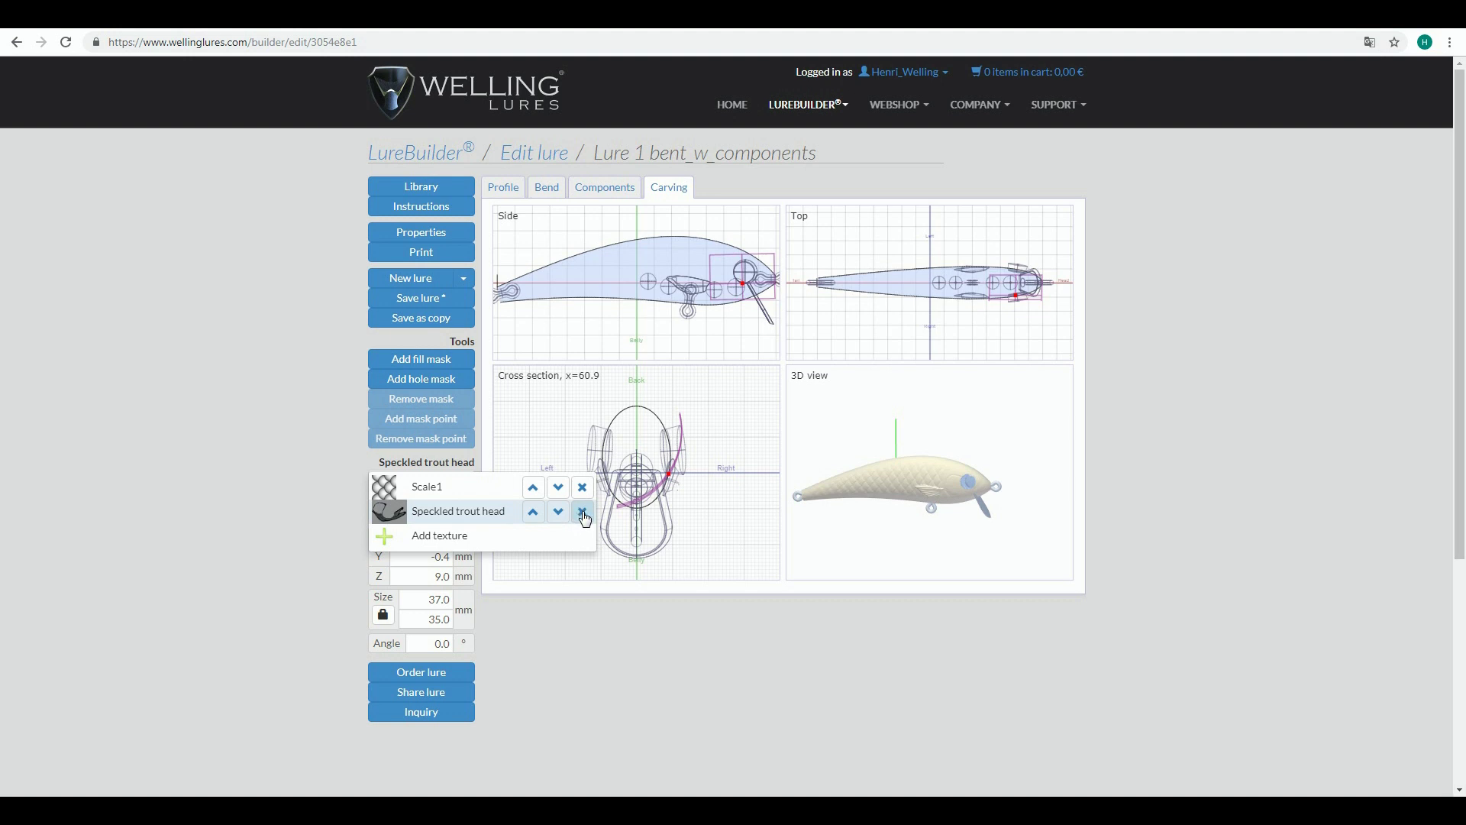
left_click(535, 513)
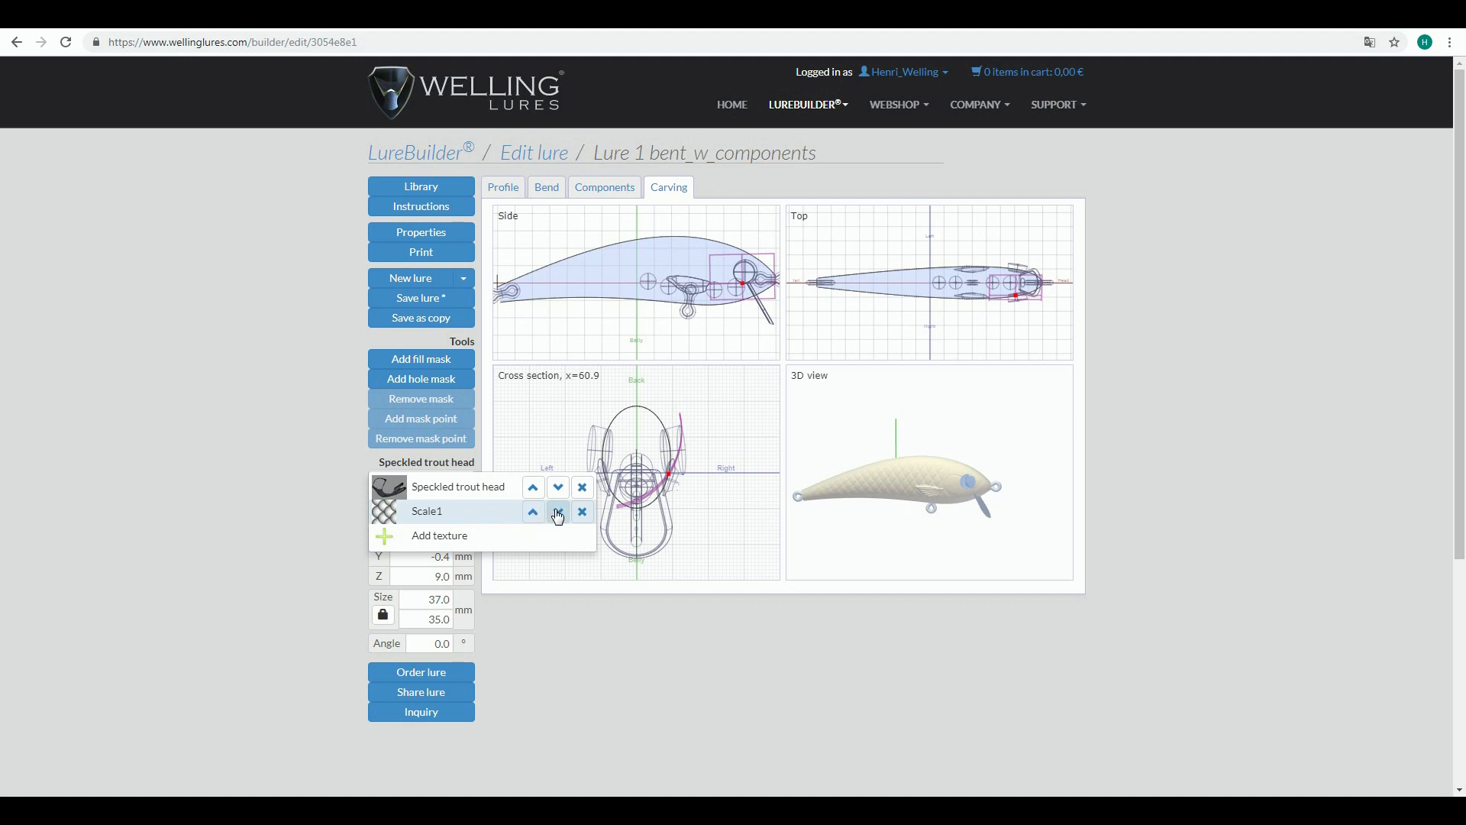
left_click(533, 511)
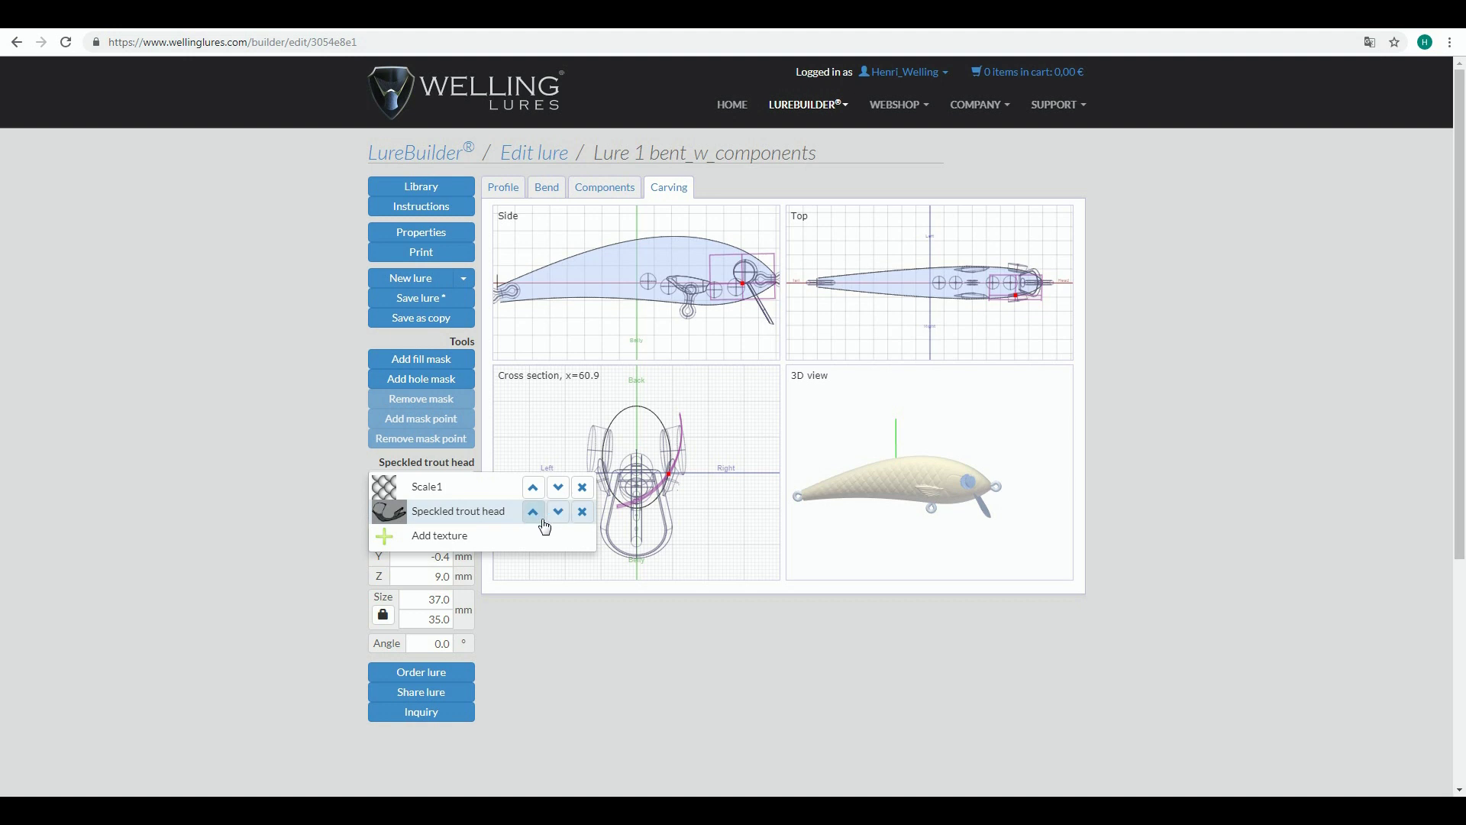
scroll(934, 496, "up", 5)
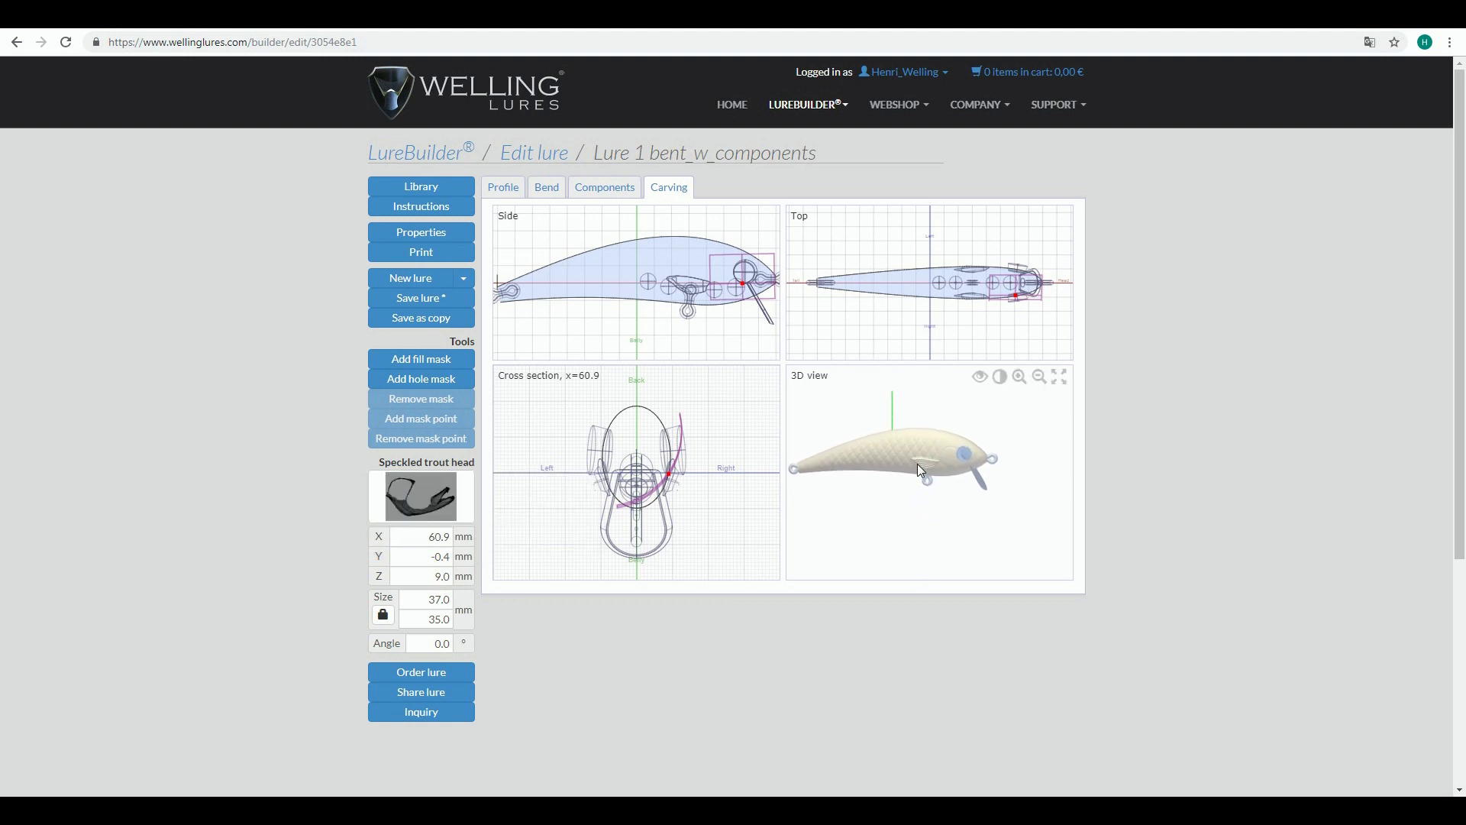
left_click_drag(941, 486, 913, 425)
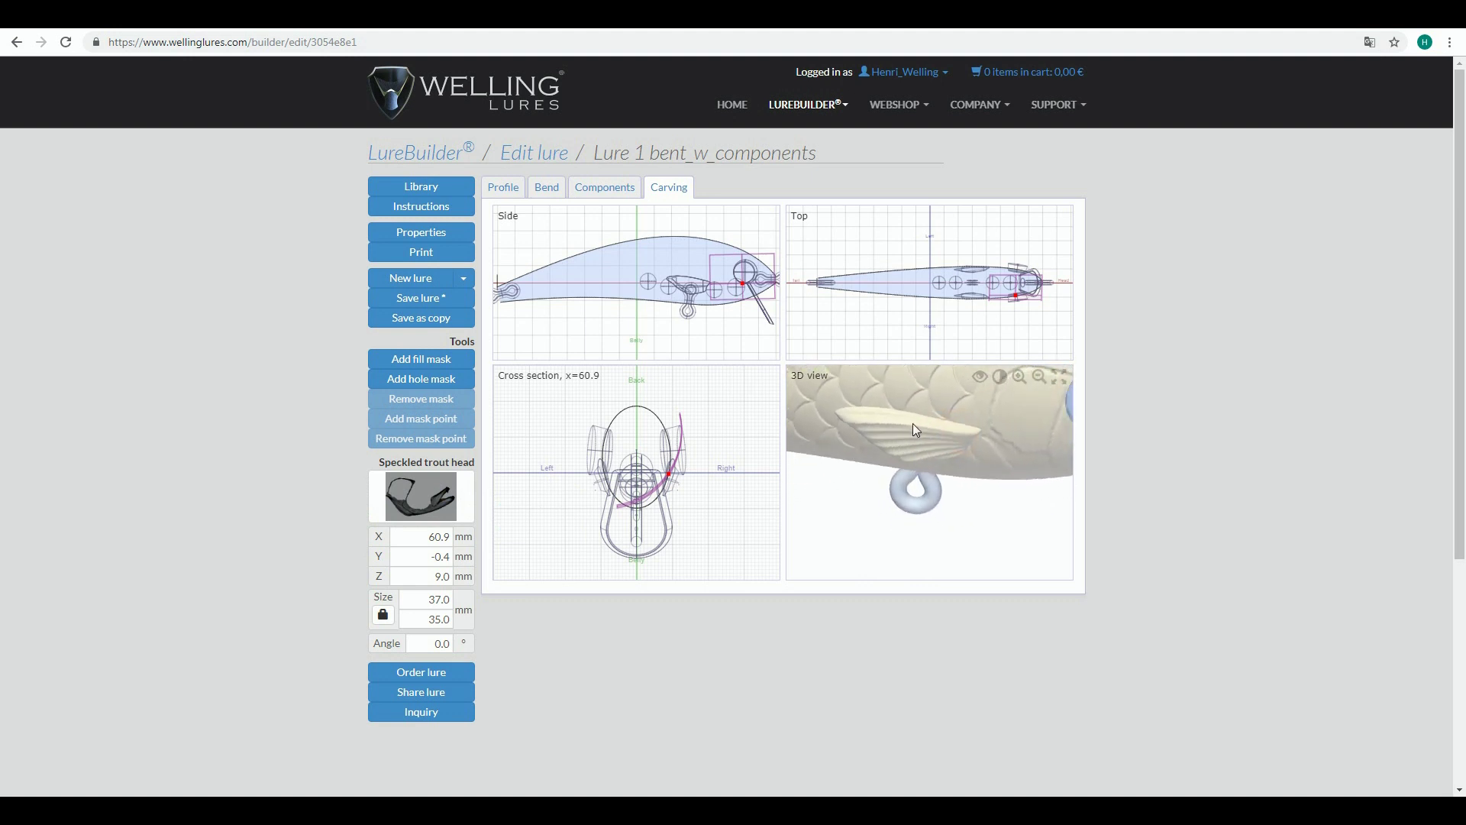
scroll(910, 458, "down", 5)
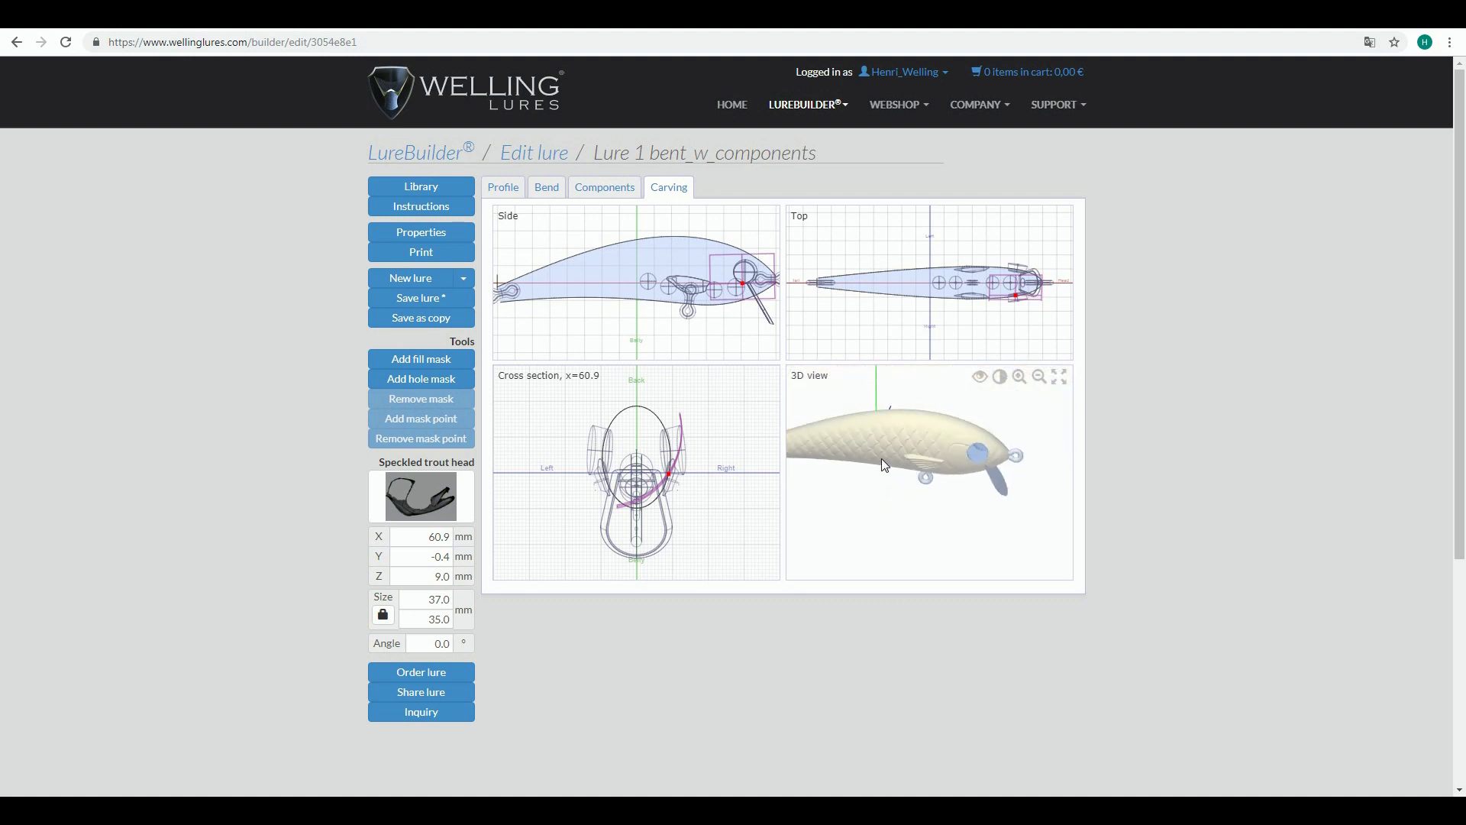
scroll(977, 455, "up", 5)
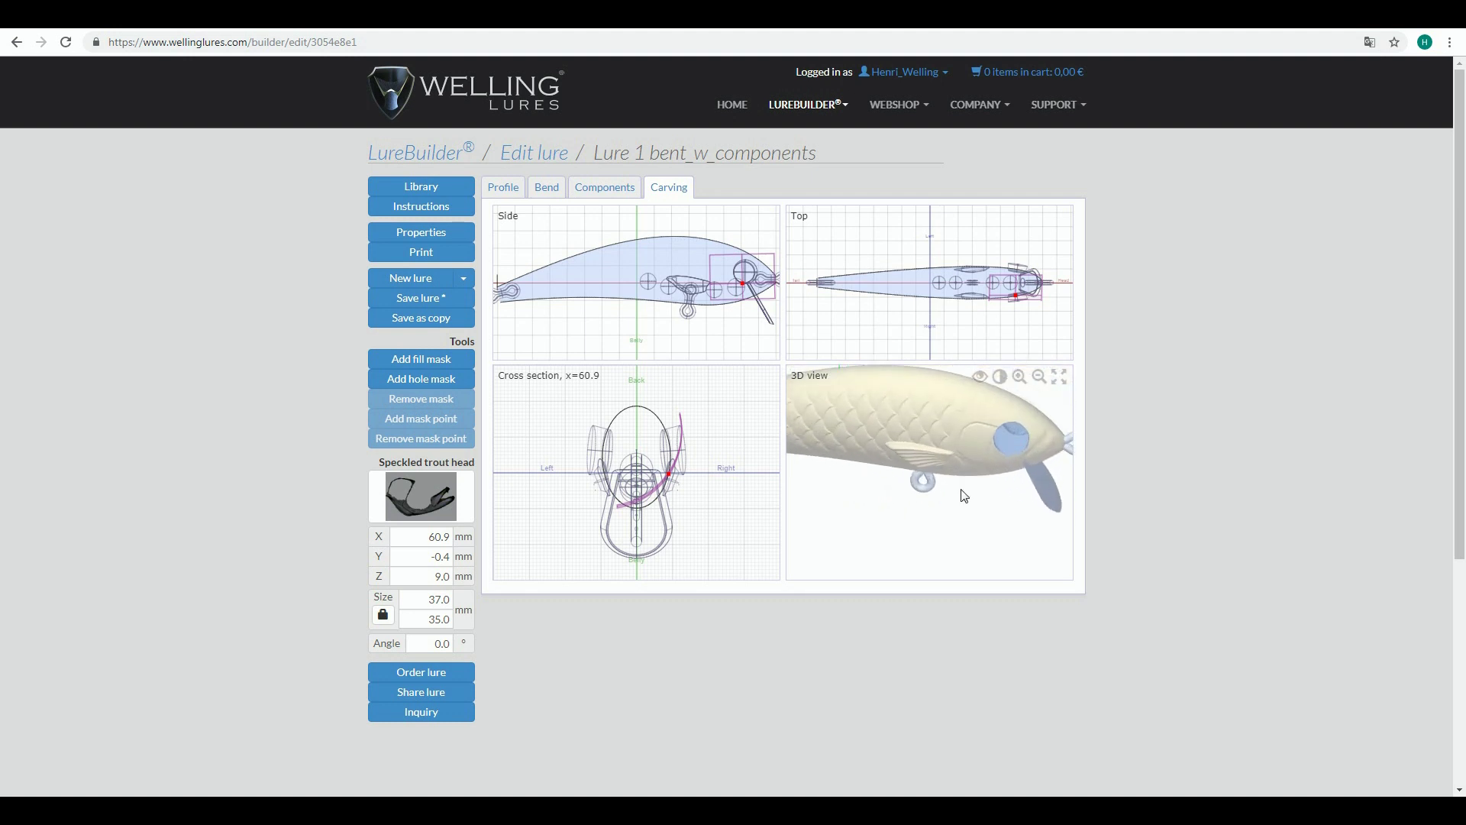